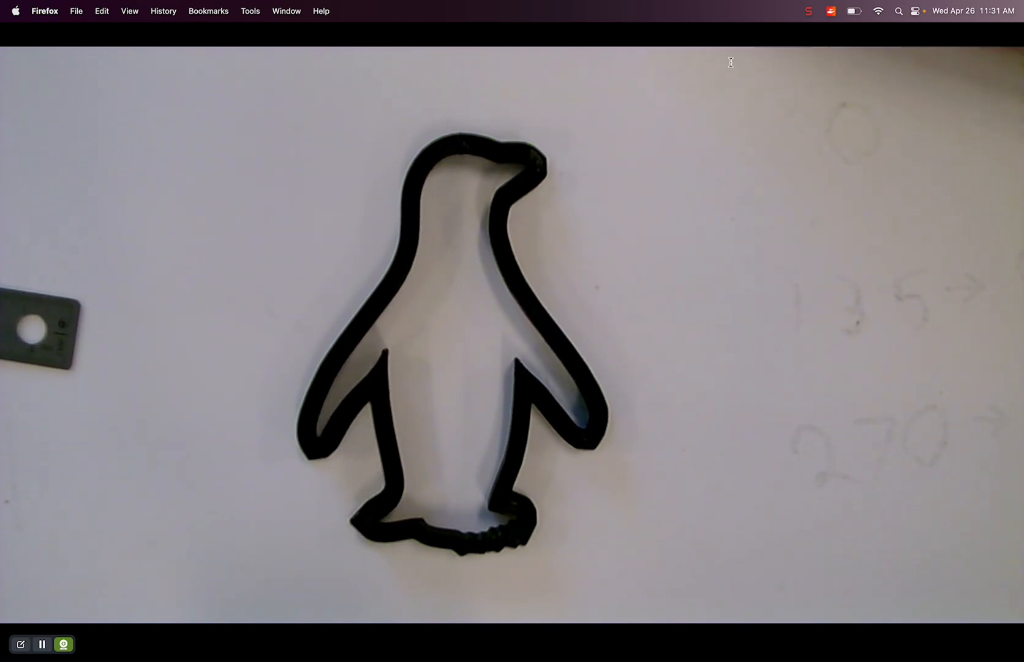
{"action": "left_click", "coordinate": [809, 12]}
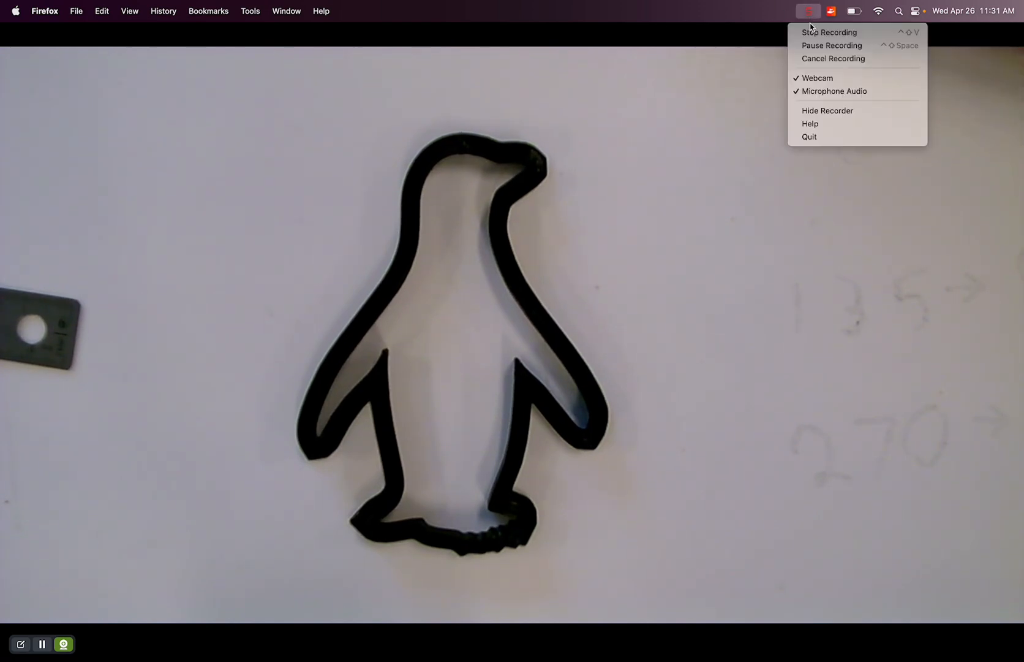
{"action": "left_click", "coordinate": [817, 78]}
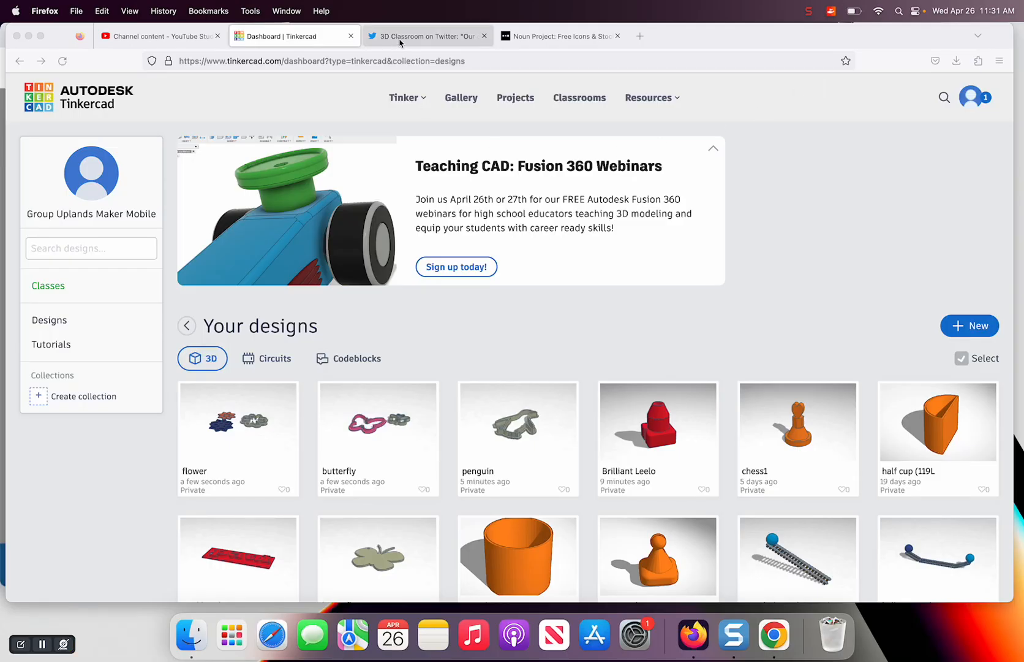
Look through the four photos of 3D-printed play-dough cutters in the 3D Classroom tweet
{"action": "left_click", "coordinate": [399, 40]}
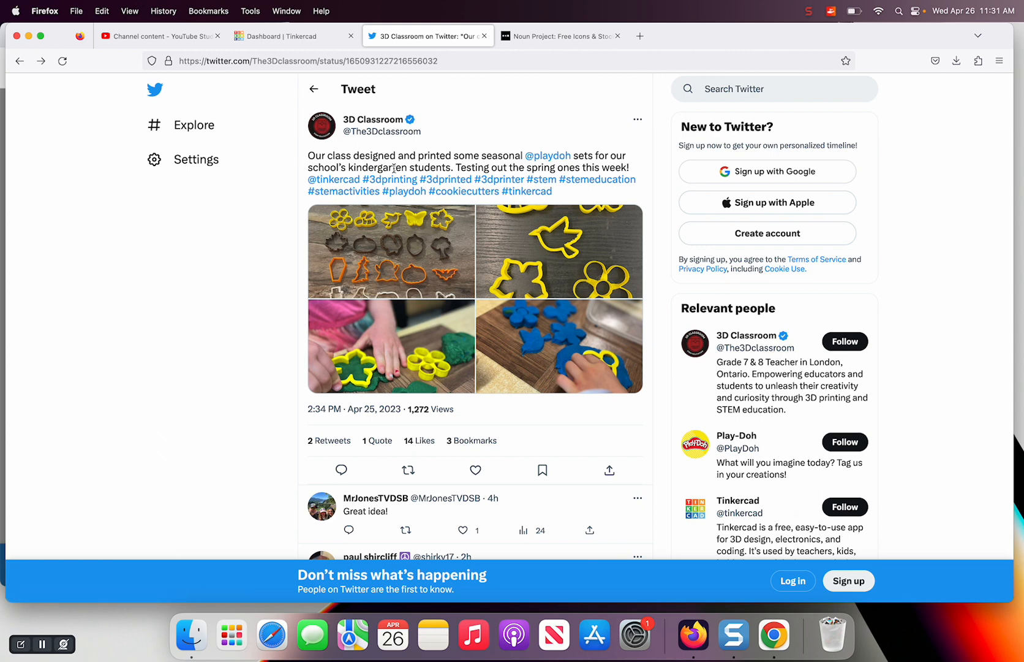
{"action": "left_click", "coordinate": [401, 241]}
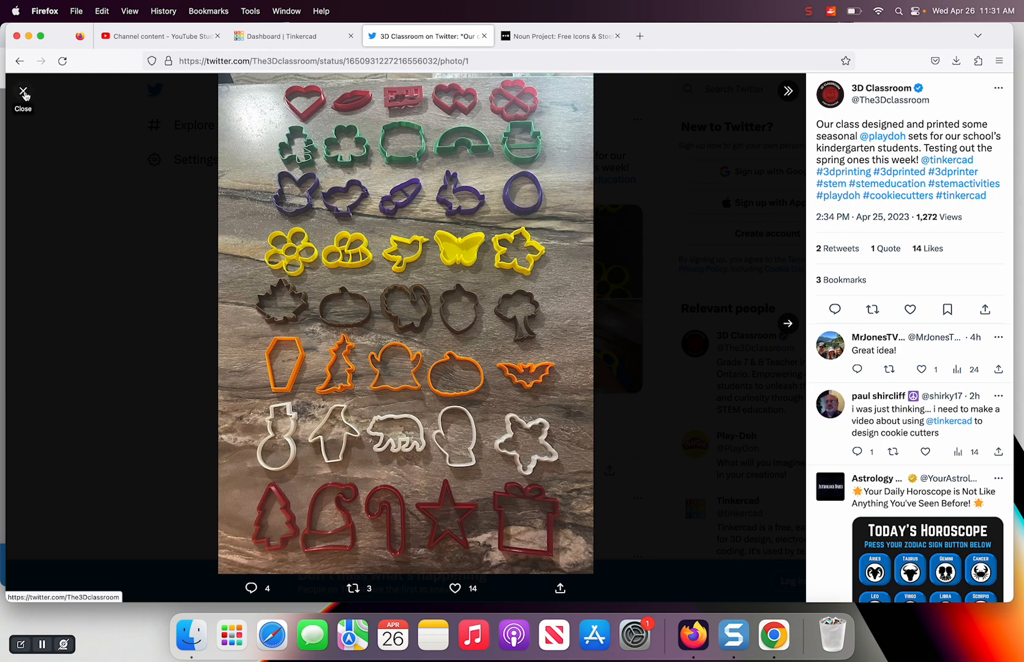
{"action": "key", "text": "Right"}
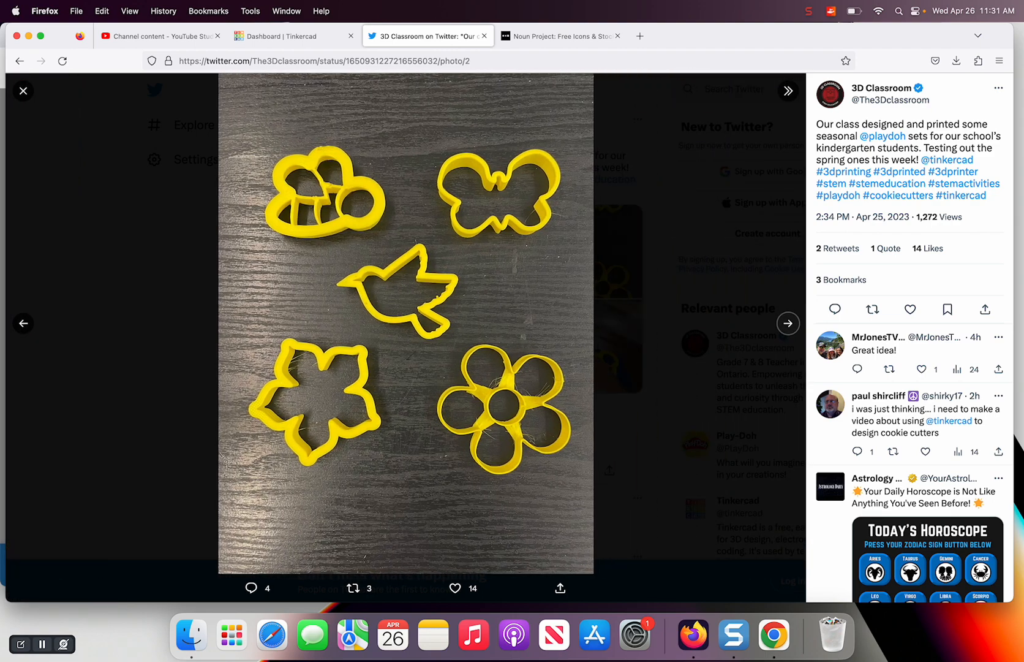
{"action": "key", "text": "Right"}
{"action": "key", "text": "Right"}
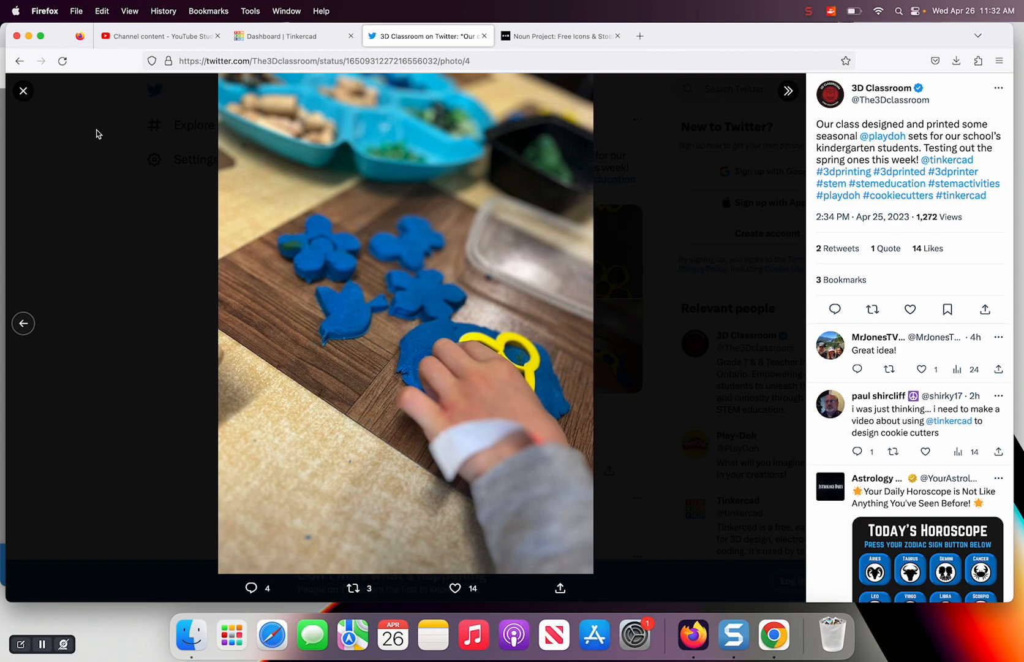
{"action": "left_click", "coordinate": [23, 92]}
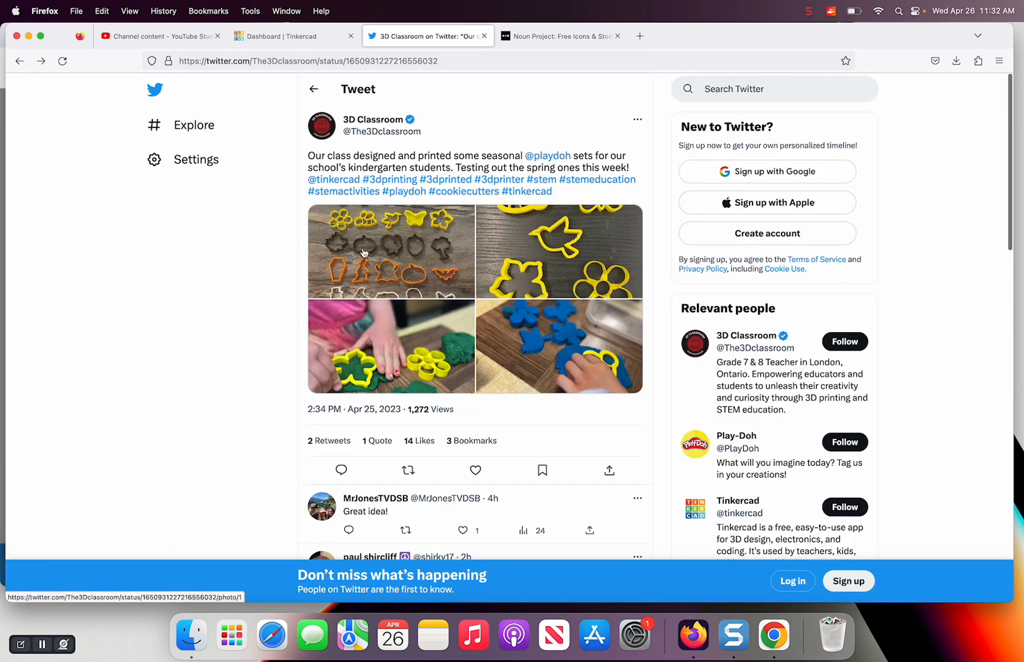
Switch to Tinkercad and examine the existing butterfly and flower cutter designs in the editor
{"action": "left_click", "coordinate": [272, 37]}
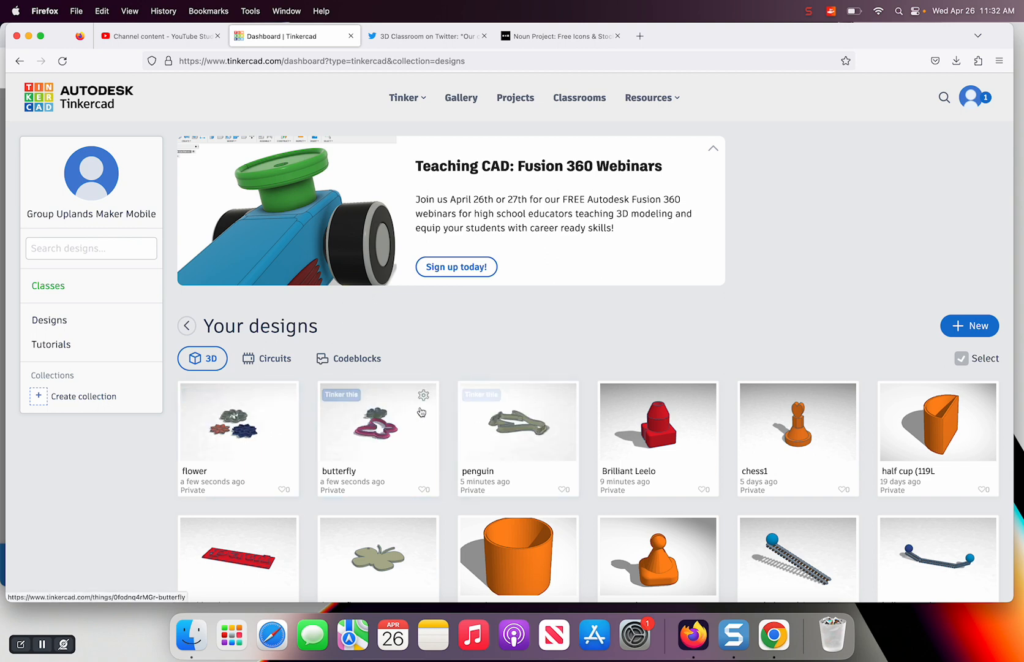
{"action": "left_click", "coordinate": [347, 395]}
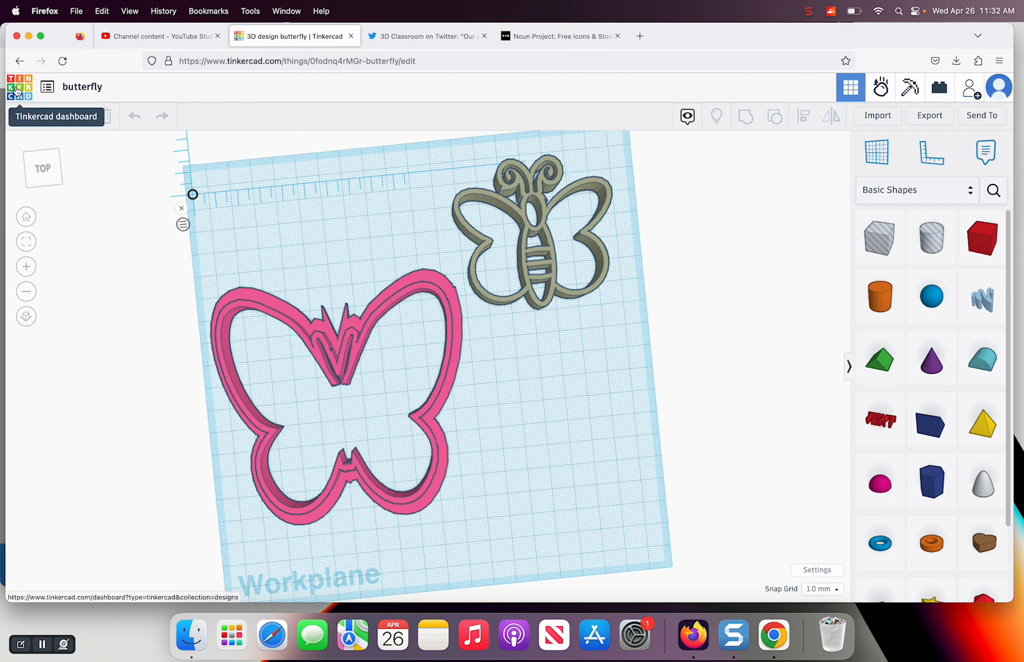
{"action": "left_click", "coordinate": [17, 91]}
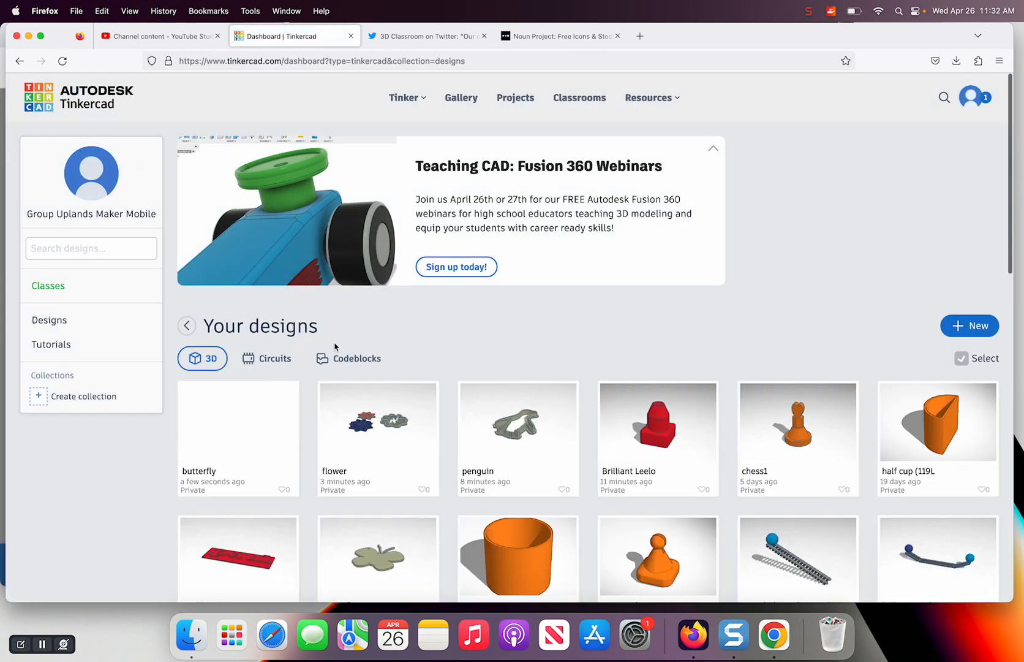
{"action": "mouse_move", "coordinate": [338, 400]}
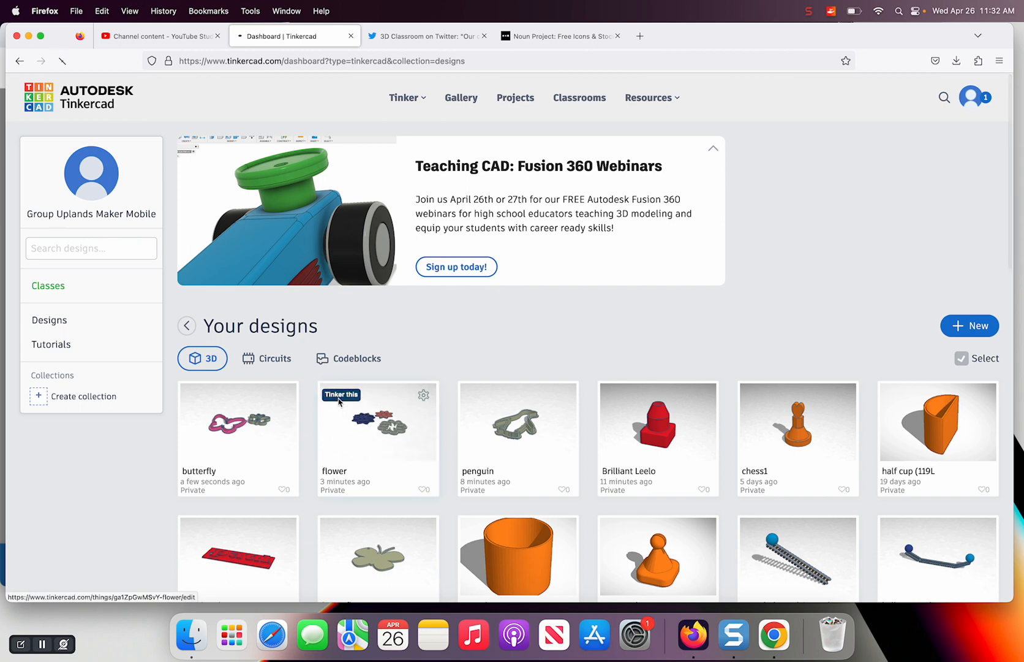
{"action": "left_click", "coordinate": [338, 395]}
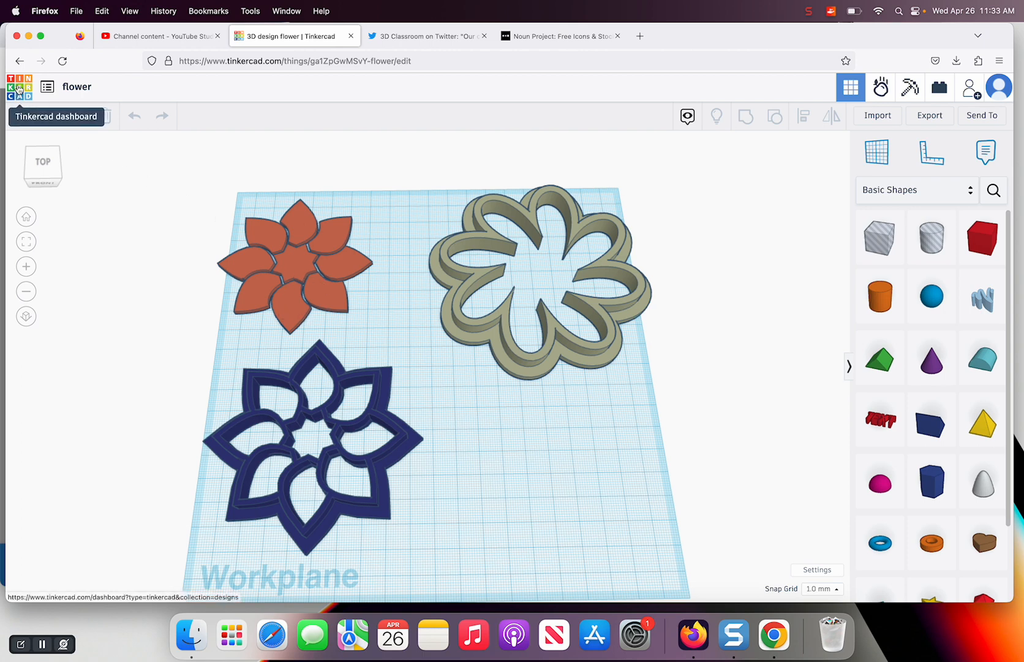
Leave the flower design and create a new 3D design from the Tinkercad dashboard
{"action": "left_click", "coordinate": [18, 89]}
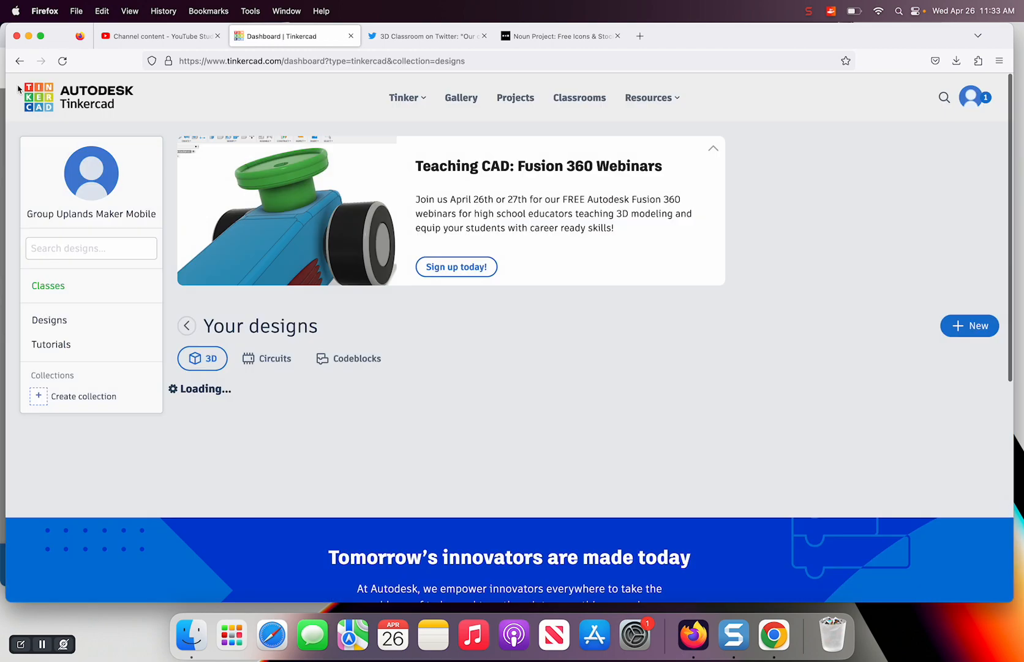
{"action": "left_click", "coordinate": [957, 327]}
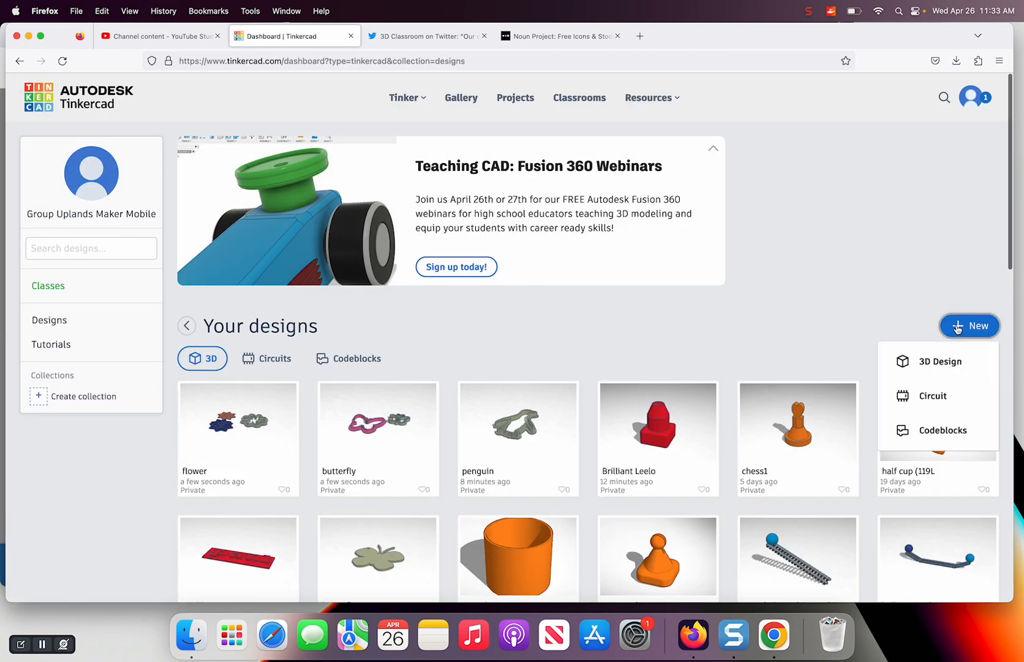
{"action": "left_click", "coordinate": [924, 362]}
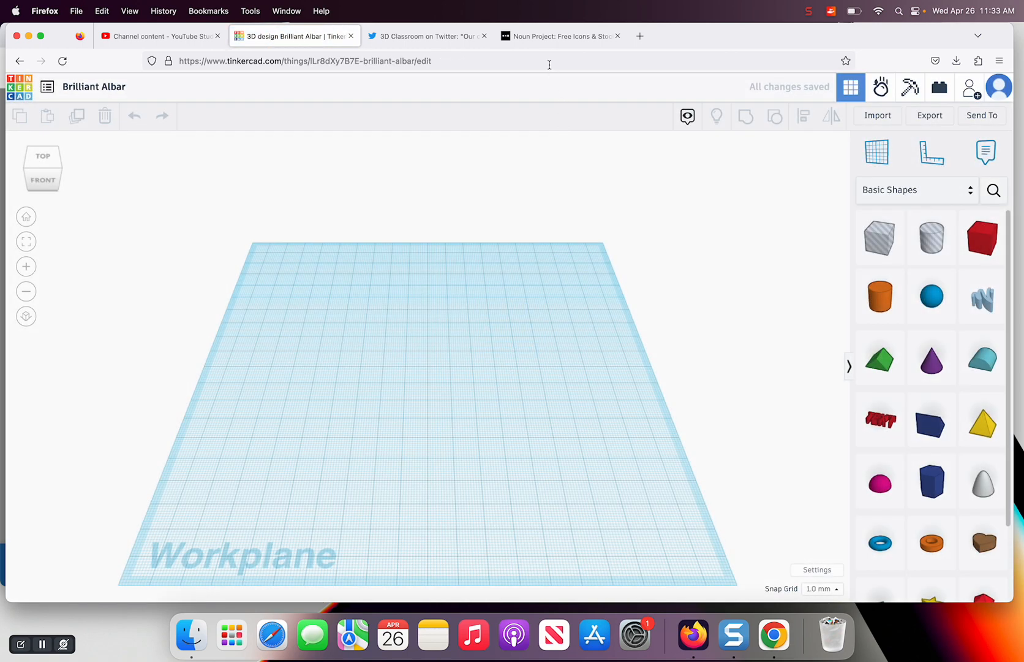
Switch to the Noun Project site and search its icons for "butterfly"
{"action": "left_click", "coordinate": [552, 38]}
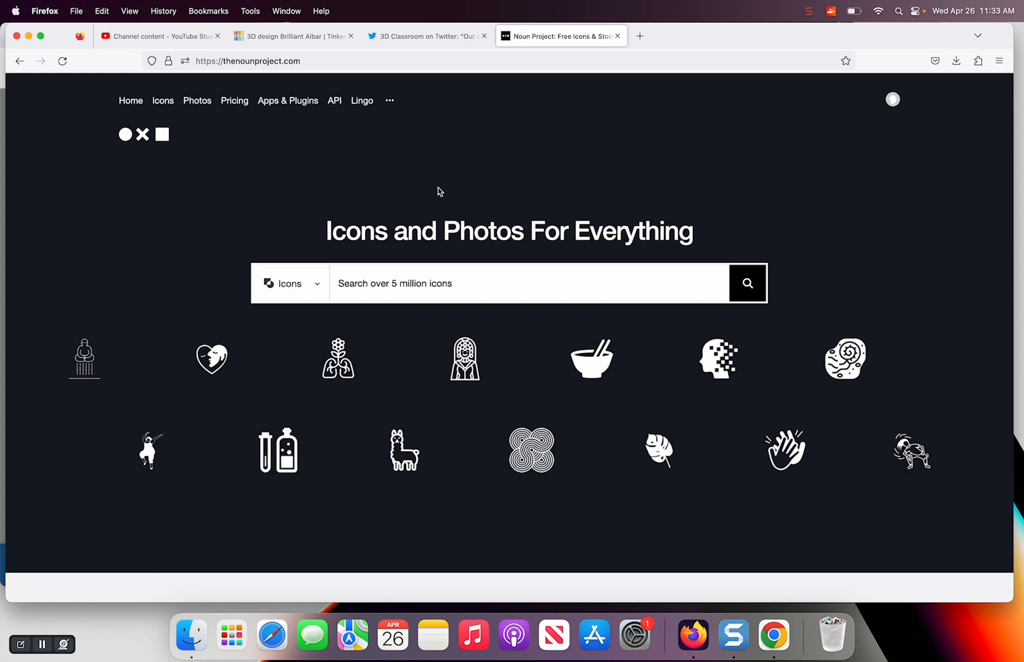
{"action": "left_click", "coordinate": [430, 285]}
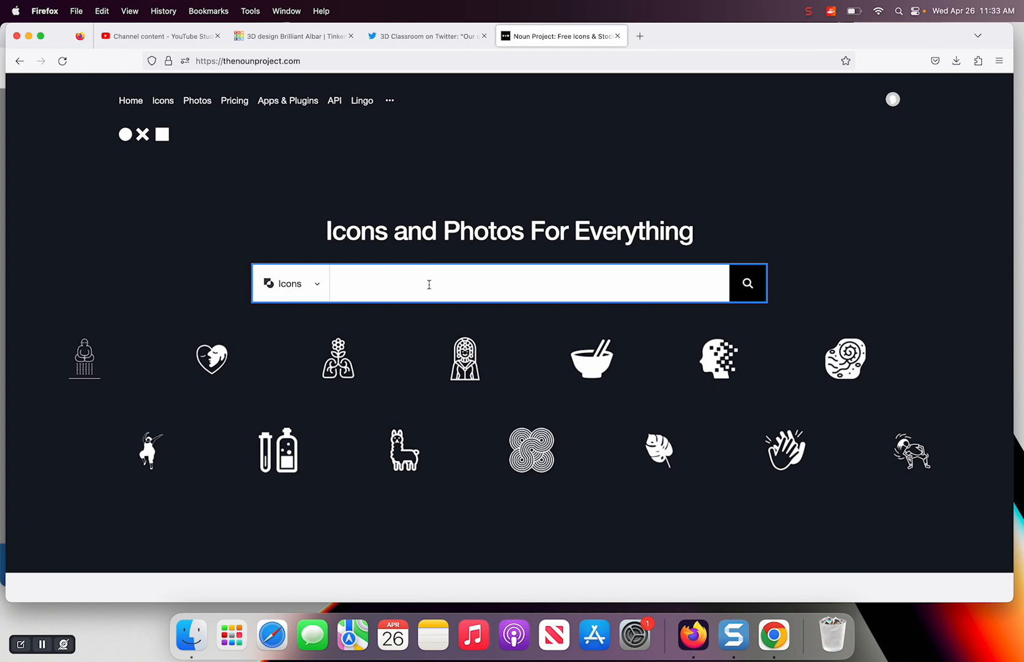
{"action": "type", "text": "ch"}
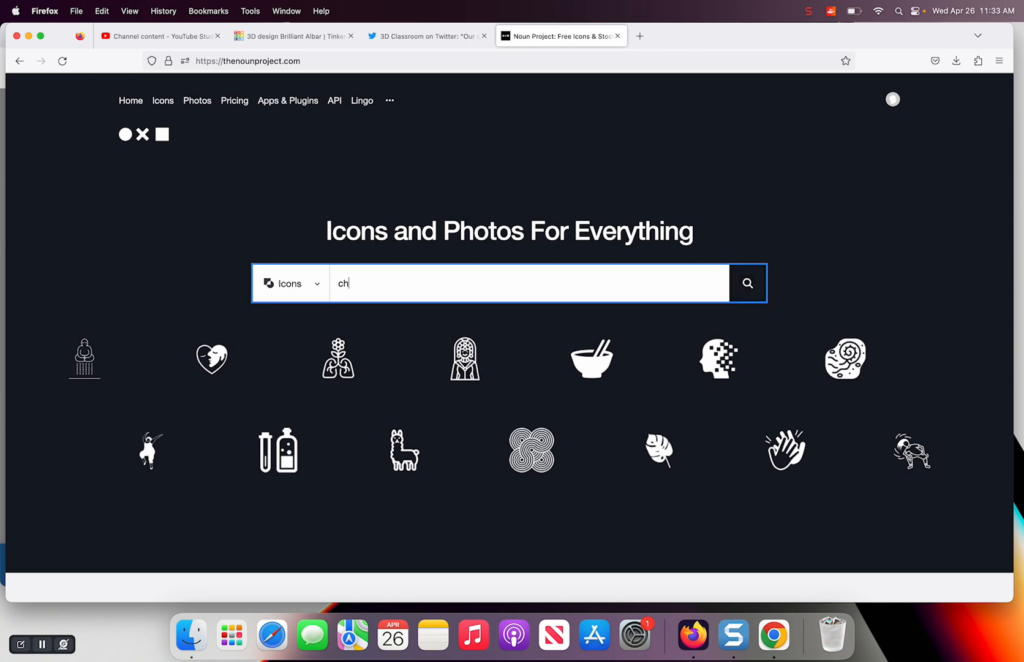
{"action": "key", "text": "BackSpace"}
{"action": "key", "text": "BackSpace"}
{"action": "type", "text": "bu"}
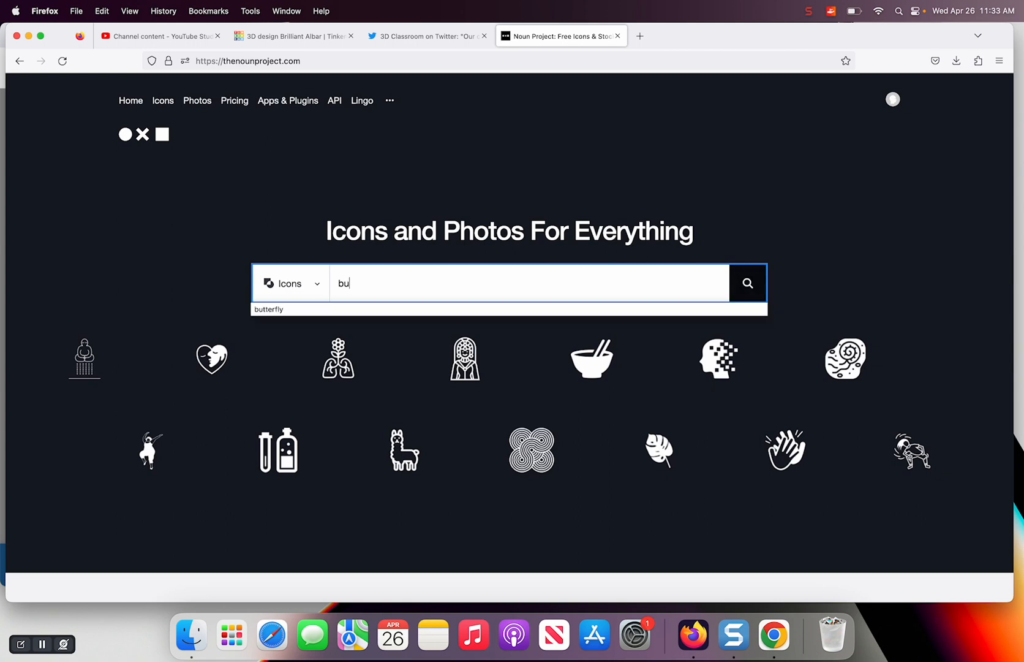
{"action": "type", "text": "tterfly"}
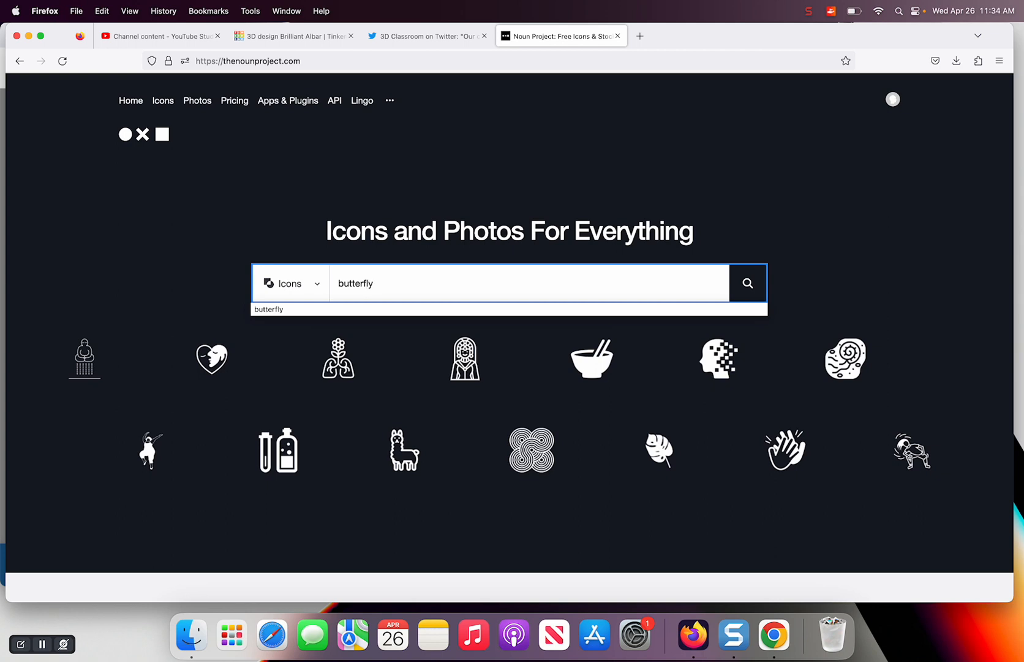
{"action": "key", "text": "Return"}
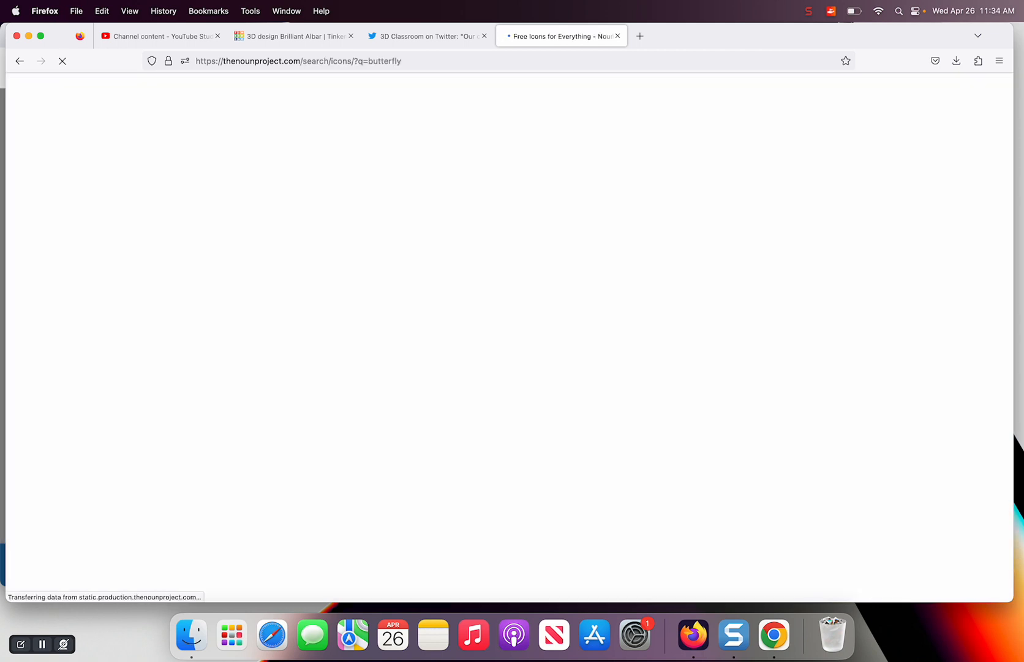
Browse the butterfly results and open the outlined butterfly icon with oval wing spots and a striped body, icon 4916997
{"action": "scroll", "coordinate": [552, 396], "scroll_direction": "down", "scroll_amount": 4}
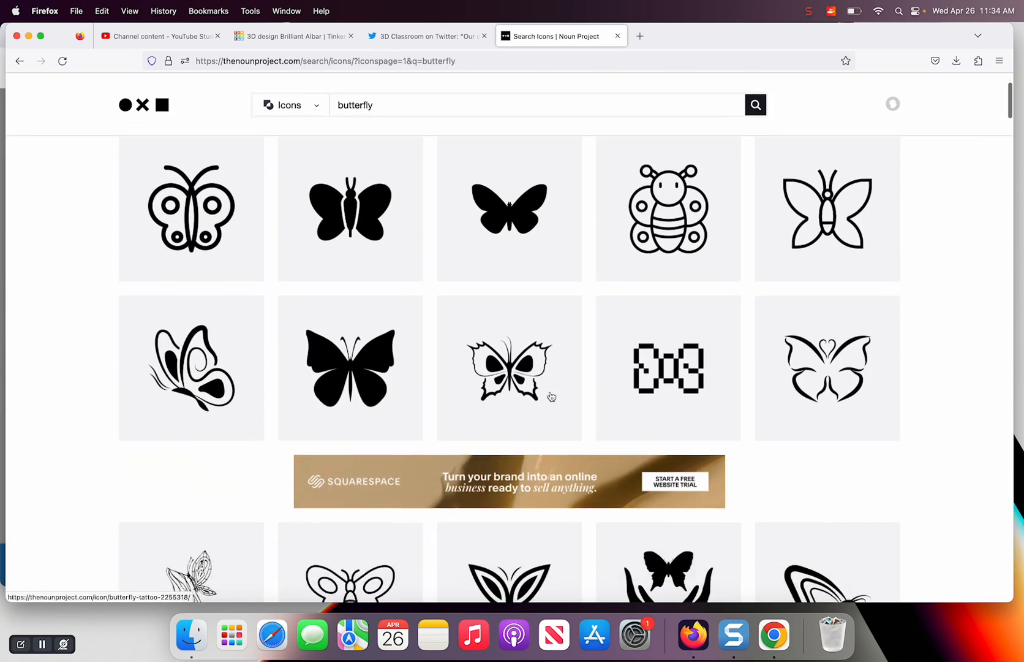
{"action": "scroll", "coordinate": [551, 334], "scroll_direction": "up", "scroll_amount": 2}
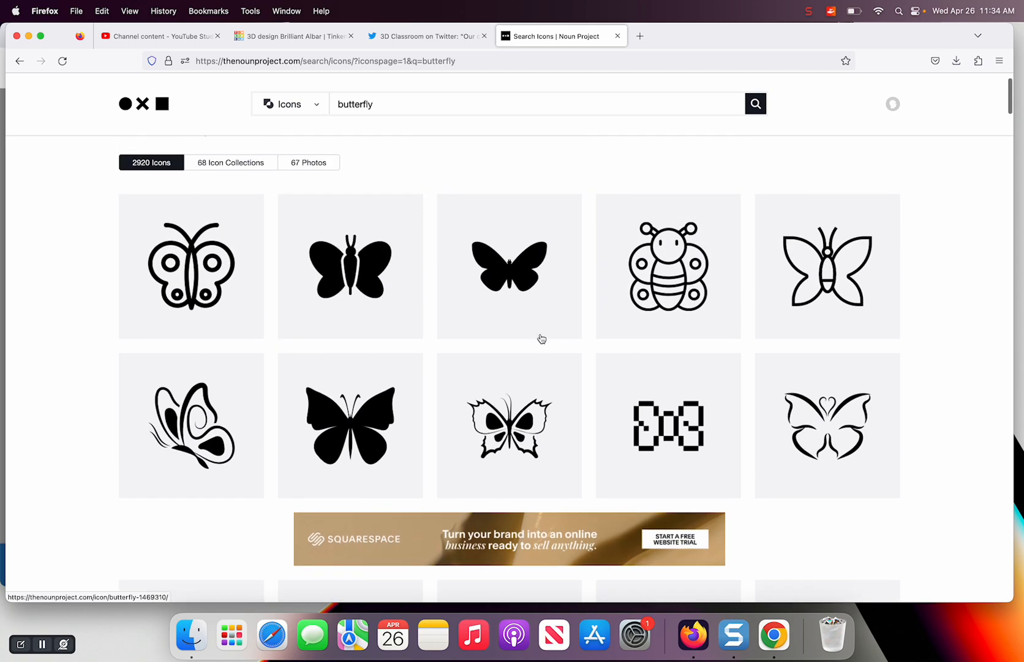
{"action": "scroll", "coordinate": [527, 342], "scroll_direction": "down", "scroll_amount": 3}
{"action": "scroll", "coordinate": [527, 342], "scroll_direction": "up", "scroll_amount": 4}
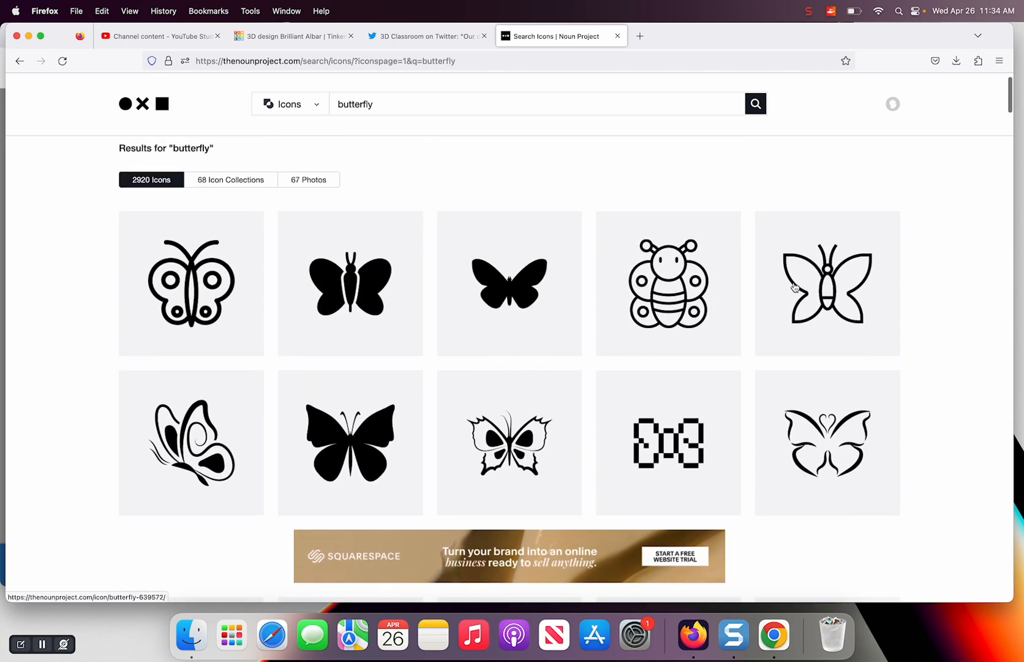
{"action": "scroll", "coordinate": [821, 292], "scroll_direction": "down", "scroll_amount": 4}
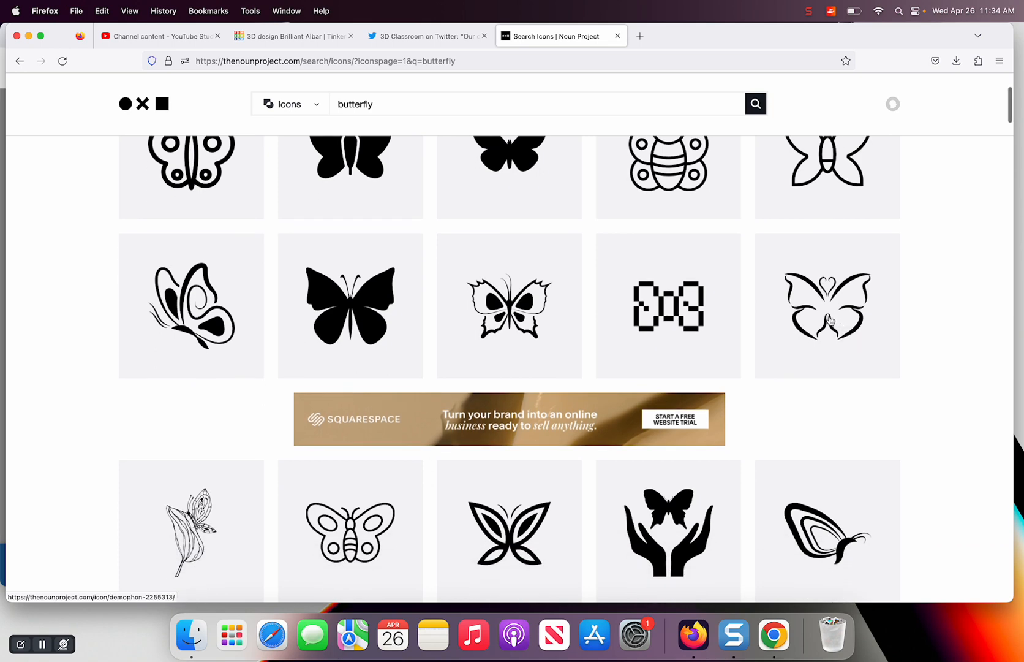
{"action": "scroll", "coordinate": [831, 320], "scroll_direction": "down", "scroll_amount": 4}
{"action": "scroll", "coordinate": [830, 320], "scroll_direction": "down", "scroll_amount": 4}
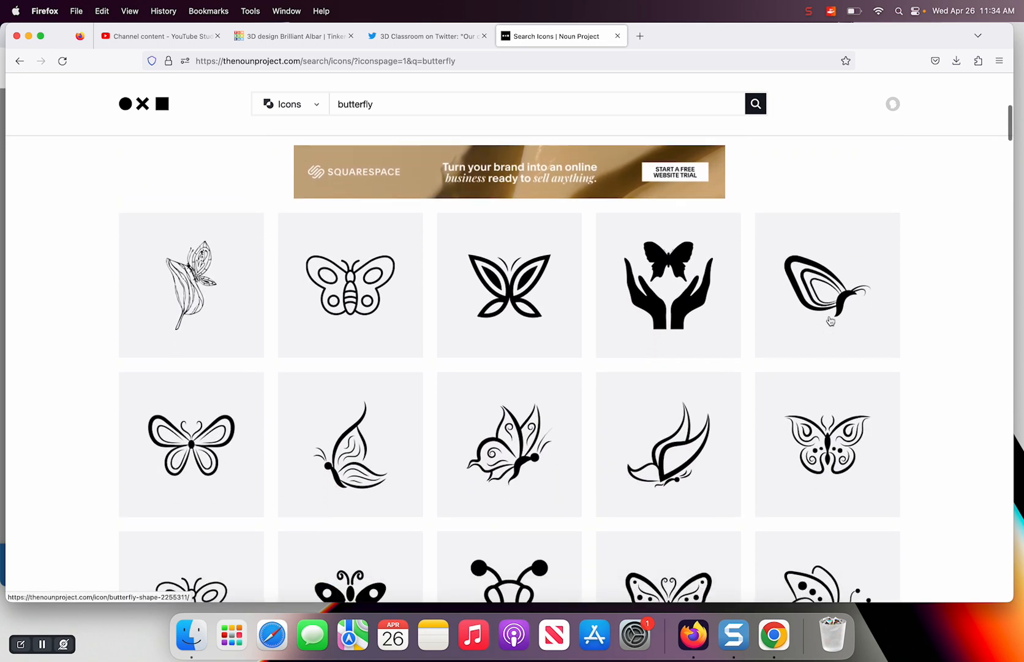
{"action": "left_click", "coordinate": [366, 283]}
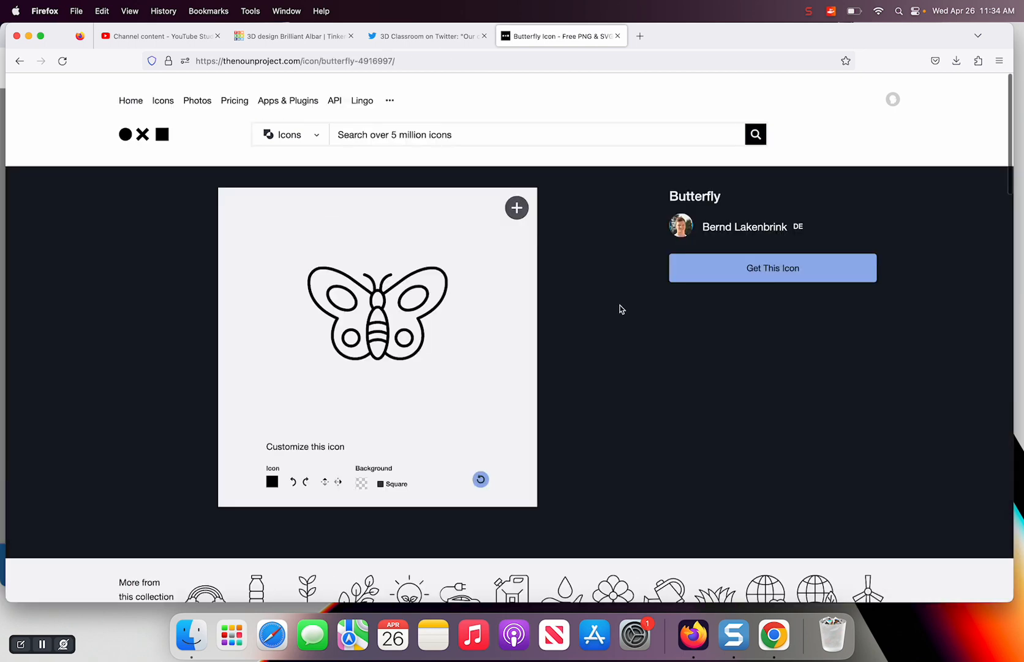
Get the butterfly icon with the free Basic Download option and download it as an SVG file
{"action": "left_click", "coordinate": [773, 270]}
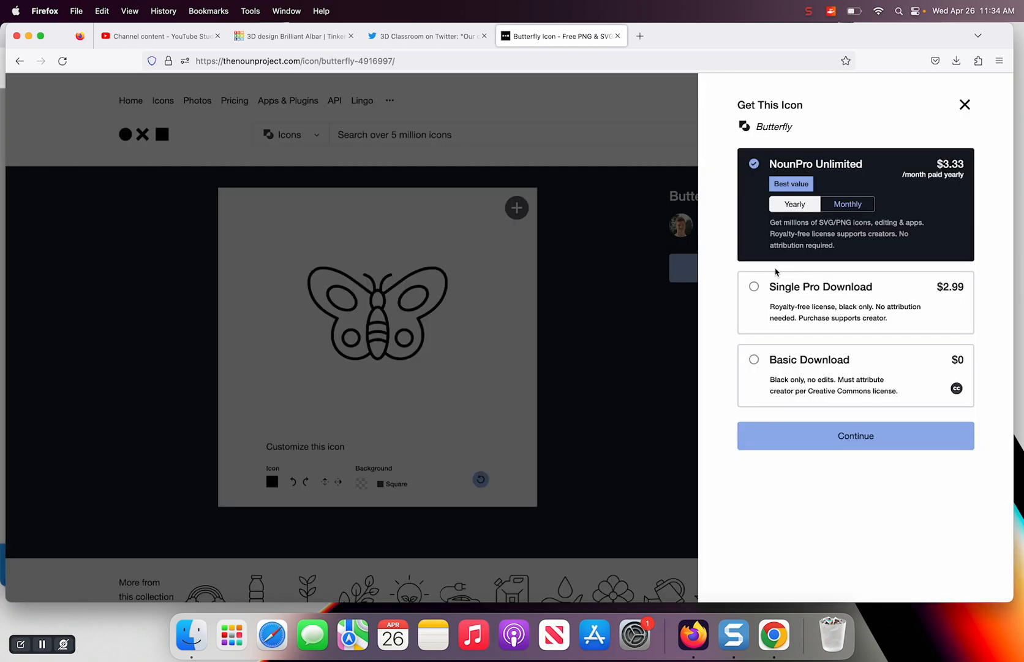
{"action": "left_click", "coordinate": [794, 371]}
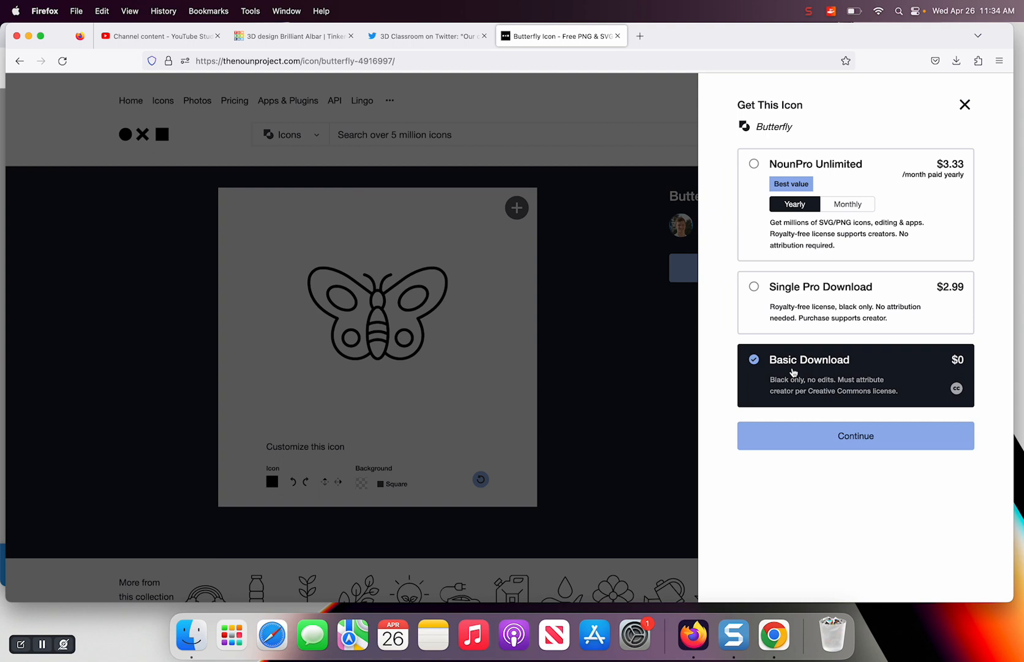
{"action": "left_click", "coordinate": [840, 435]}
{"action": "left_click", "coordinate": [765, 308]}
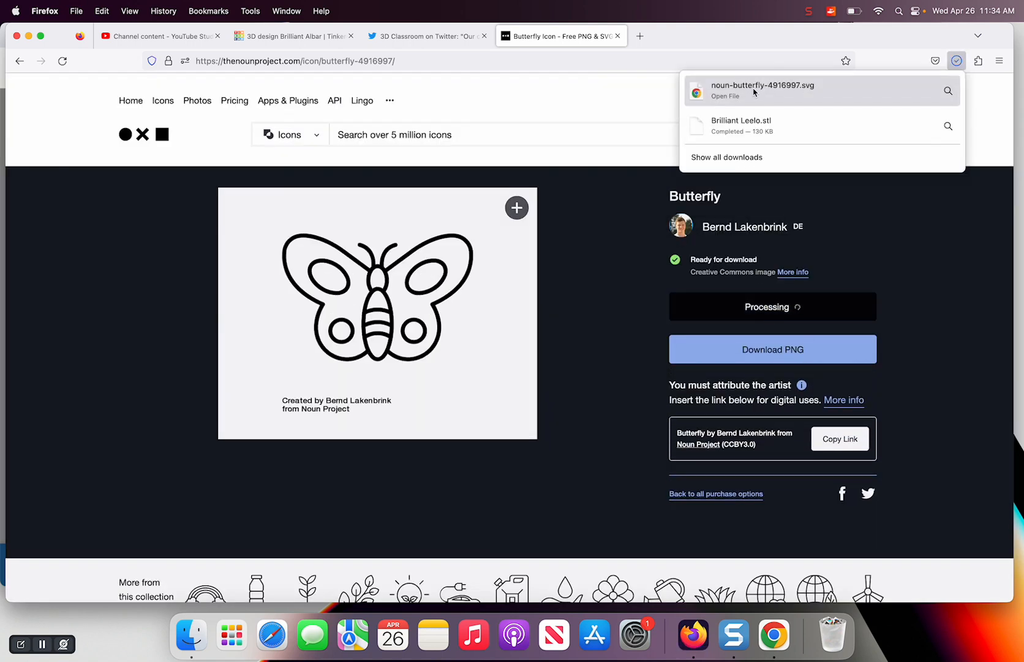
Return to the new Tinkercad design and rename it butterfly2
{"action": "left_click", "coordinate": [285, 38]}
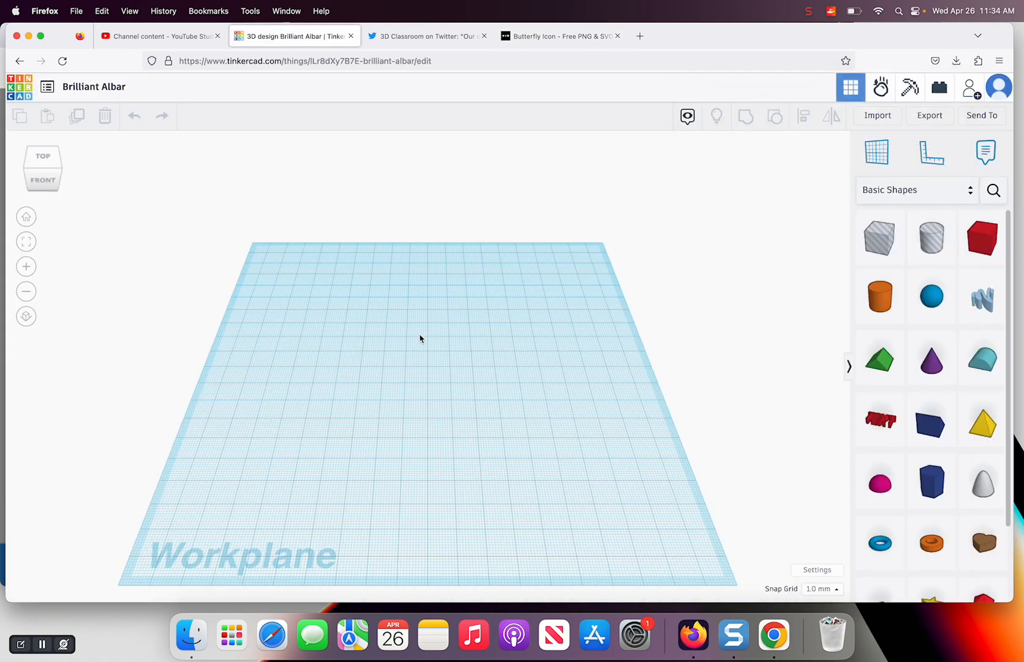
{"action": "left_click", "coordinate": [99, 86]}
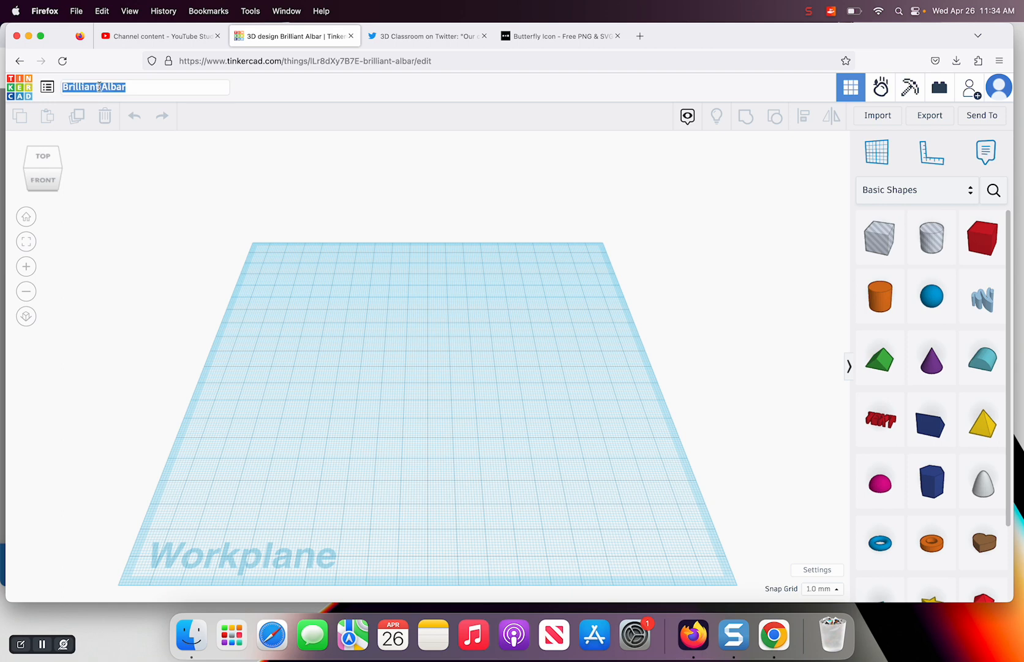
{"action": "type", "text": "butterfly2"}
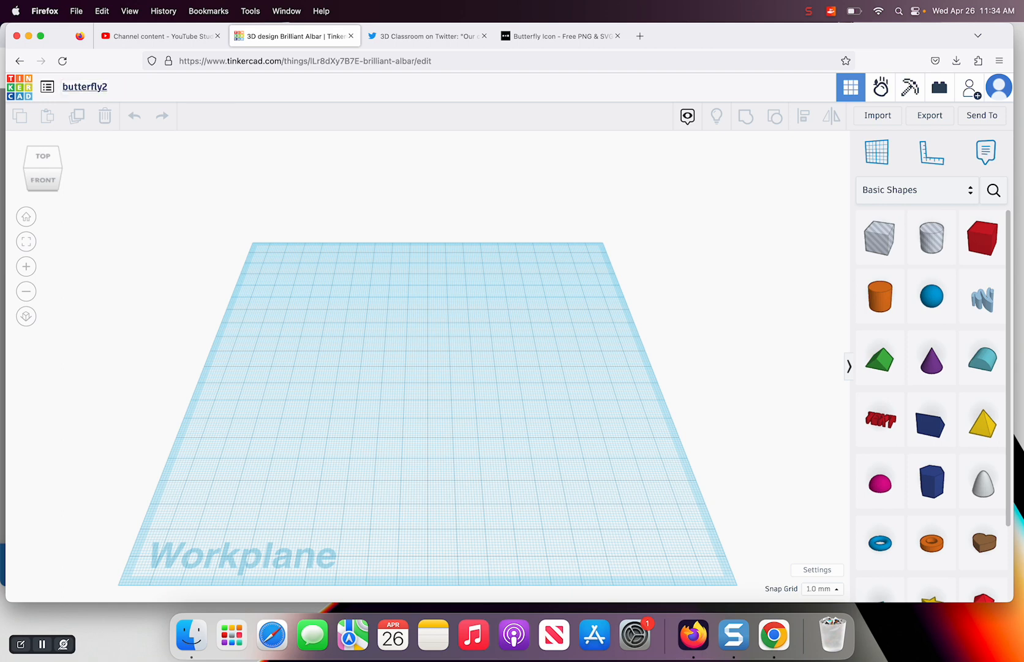
Choose noun-butterfly-4916997.svg from the Downloads folder as the shape file to import
{"action": "left_click", "coordinate": [872, 117]}
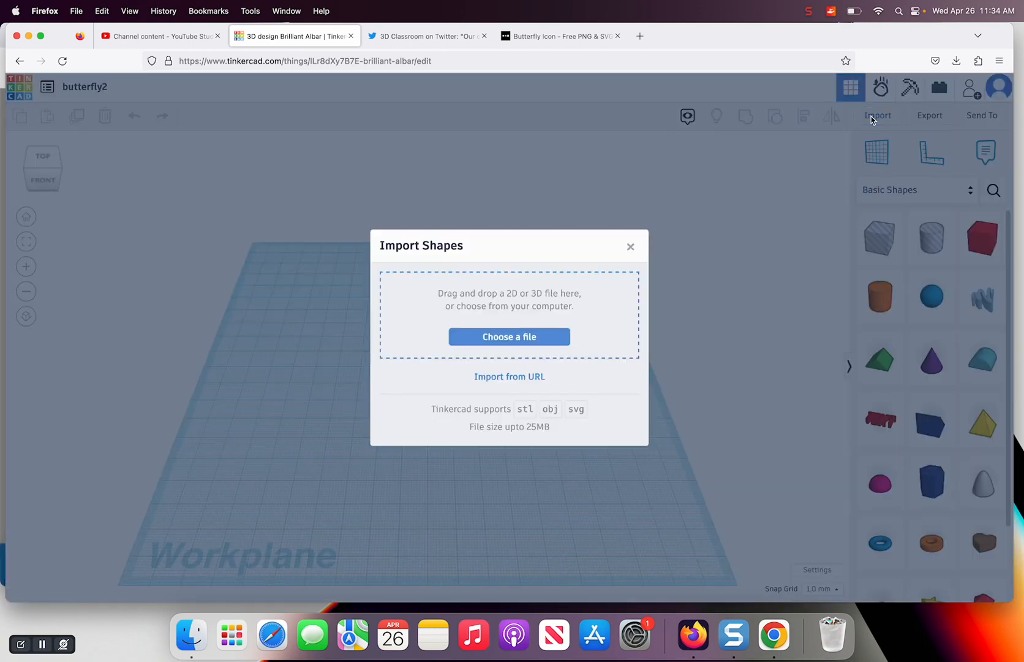
{"action": "left_click", "coordinate": [511, 337]}
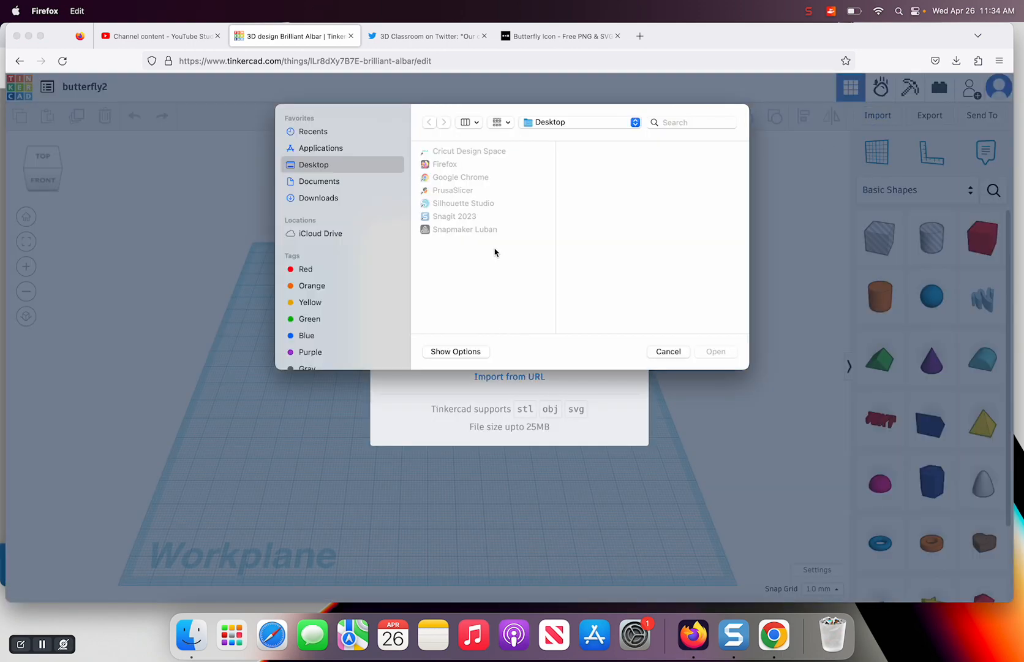
{"action": "left_click", "coordinate": [321, 198]}
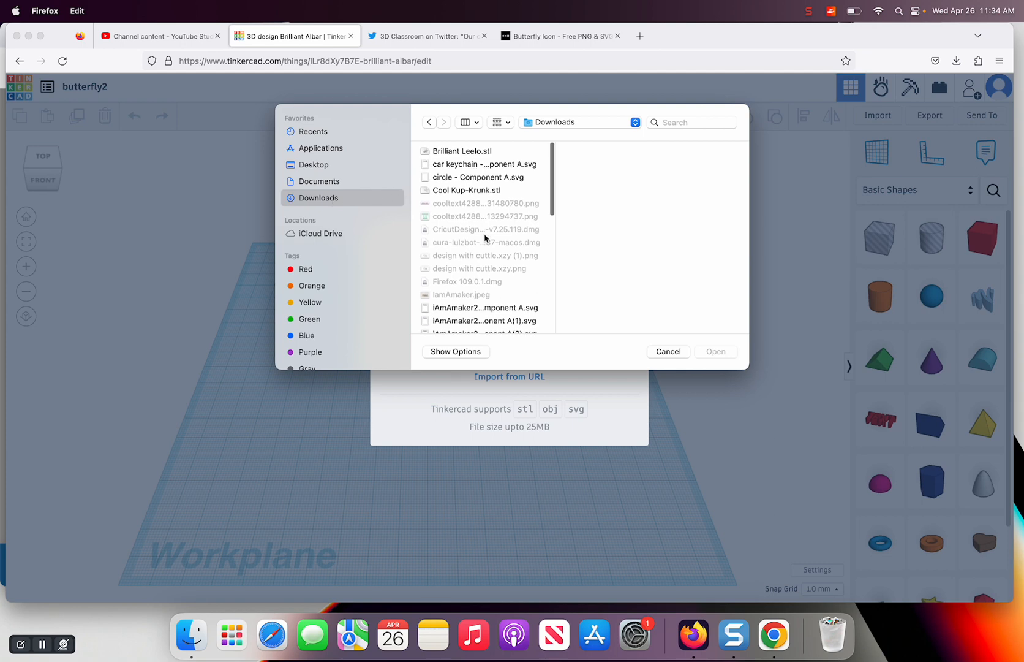
{"action": "scroll", "coordinate": [485, 238], "scroll_direction": "down", "scroll_amount": 3}
{"action": "scroll", "coordinate": [484, 238], "scroll_direction": "down", "scroll_amount": 10}
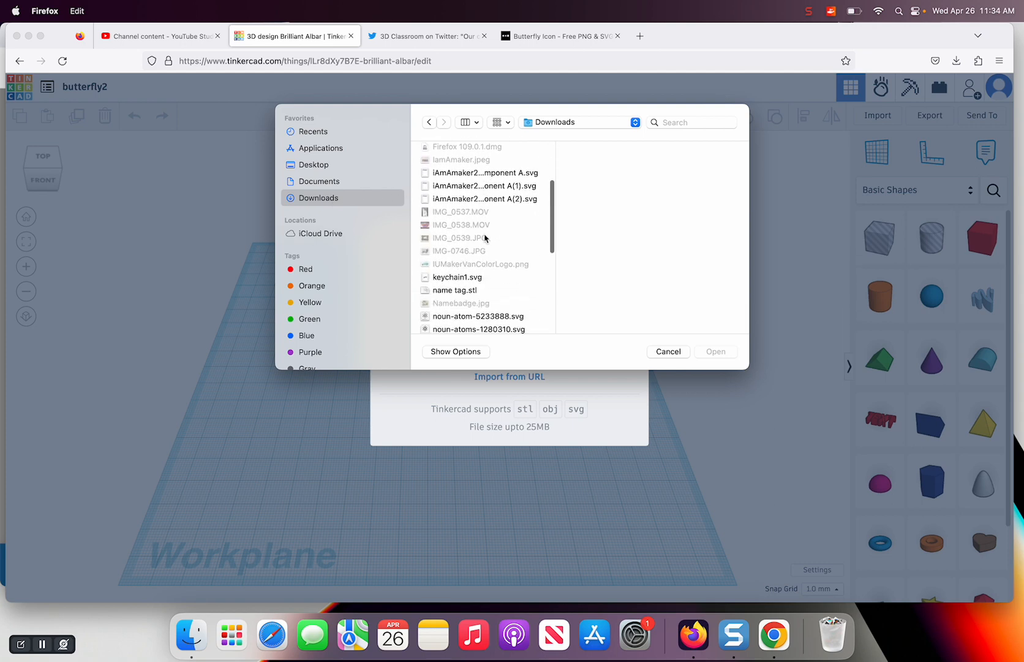
{"action": "scroll", "coordinate": [485, 239], "scroll_direction": "down", "scroll_amount": 1}
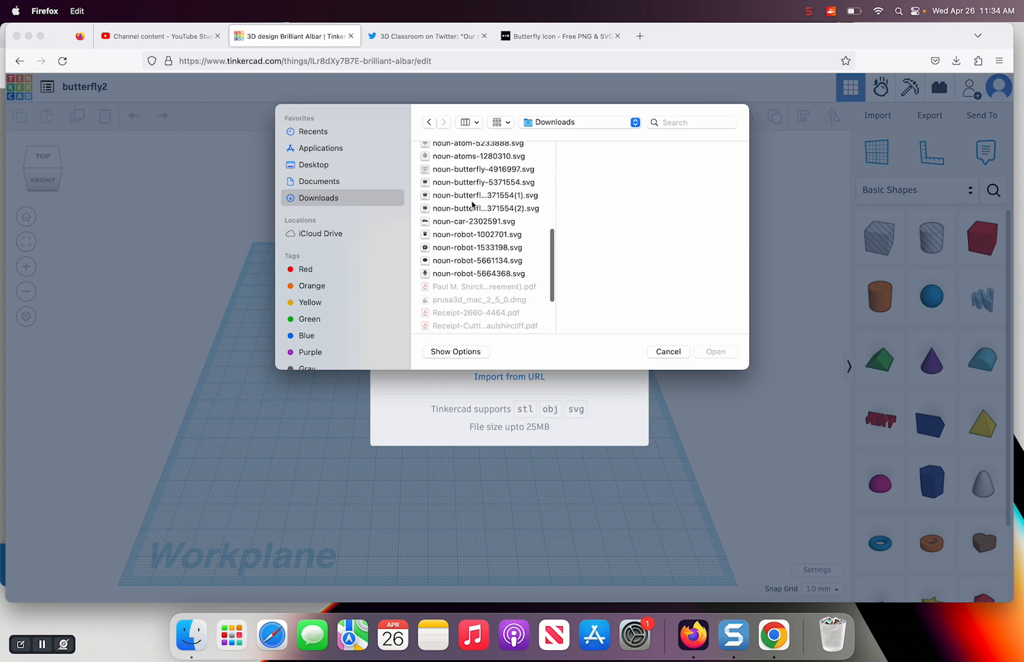
{"action": "left_click", "coordinate": [466, 172]}
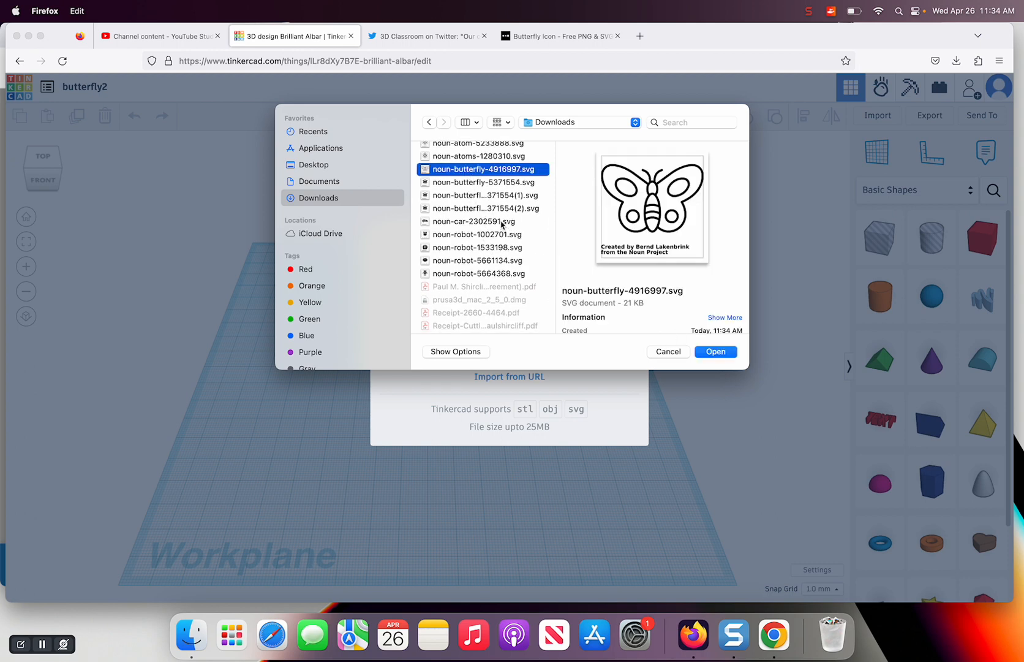
{"action": "left_click", "coordinate": [715, 351]}
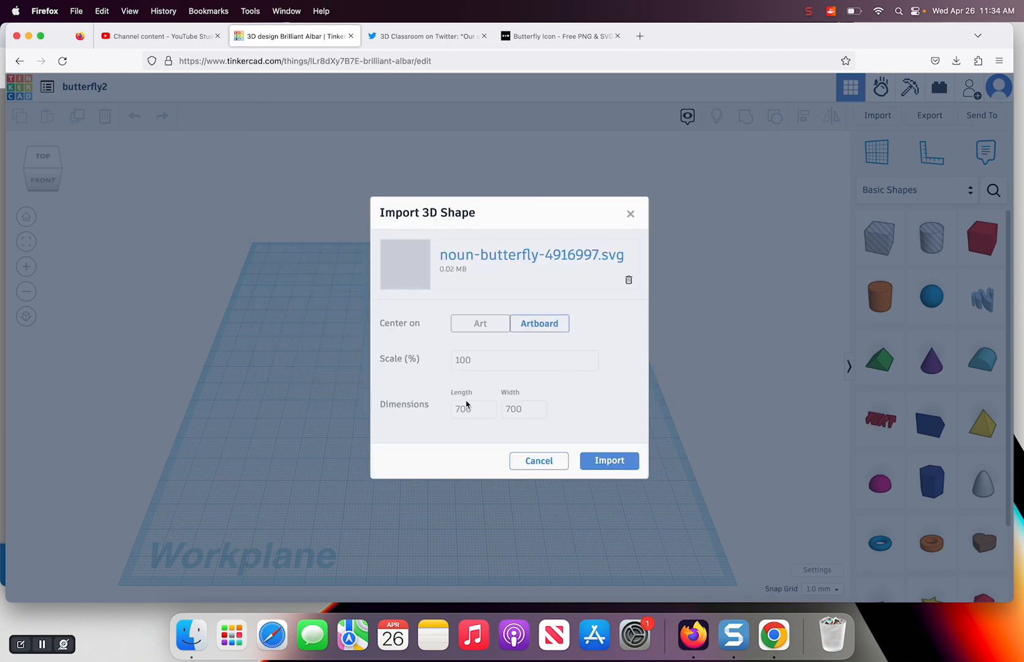
Import the butterfly SVG centered on Art with its length set to 100.24
{"action": "left_click", "coordinate": [480, 328]}
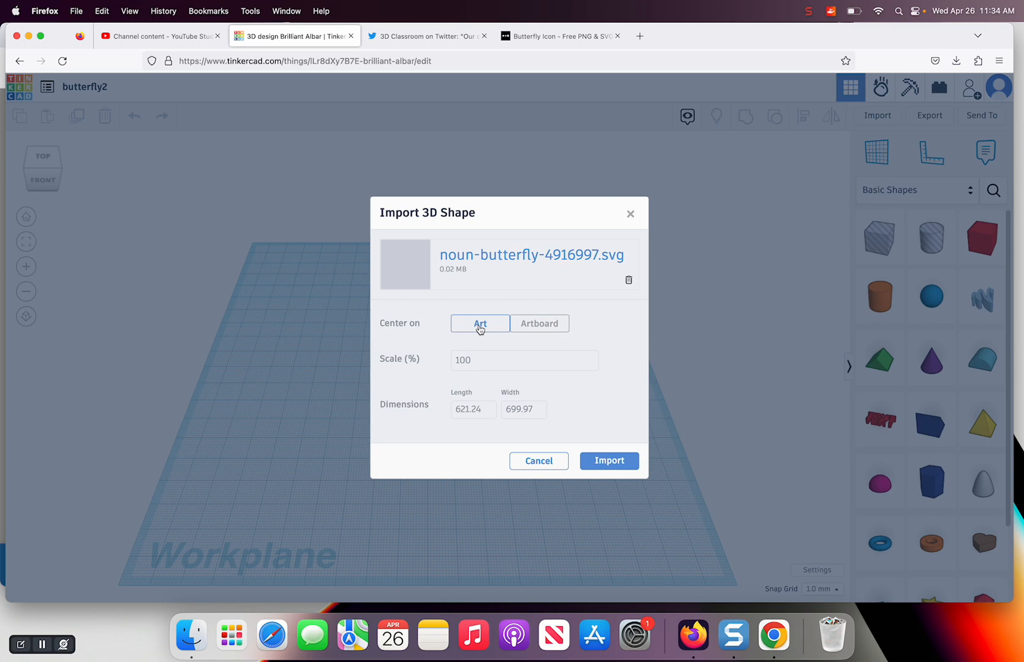
{"action": "double_click", "coordinate": [462, 410]}
{"action": "type", "text": "100"}
{"action": "key", "text": "Tab"}
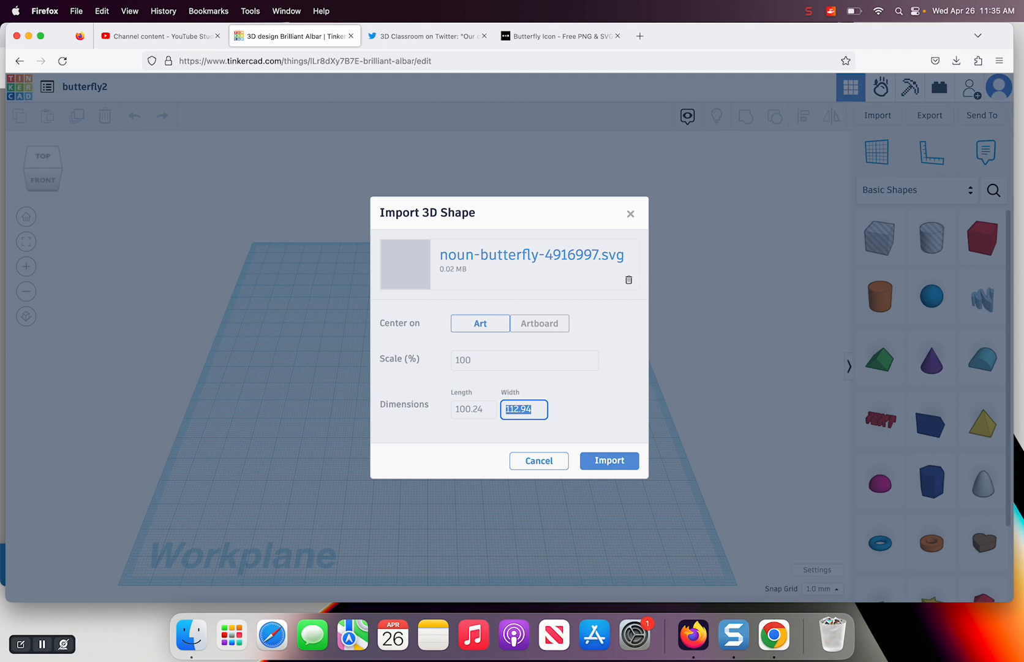
{"action": "left_click", "coordinate": [605, 460]}
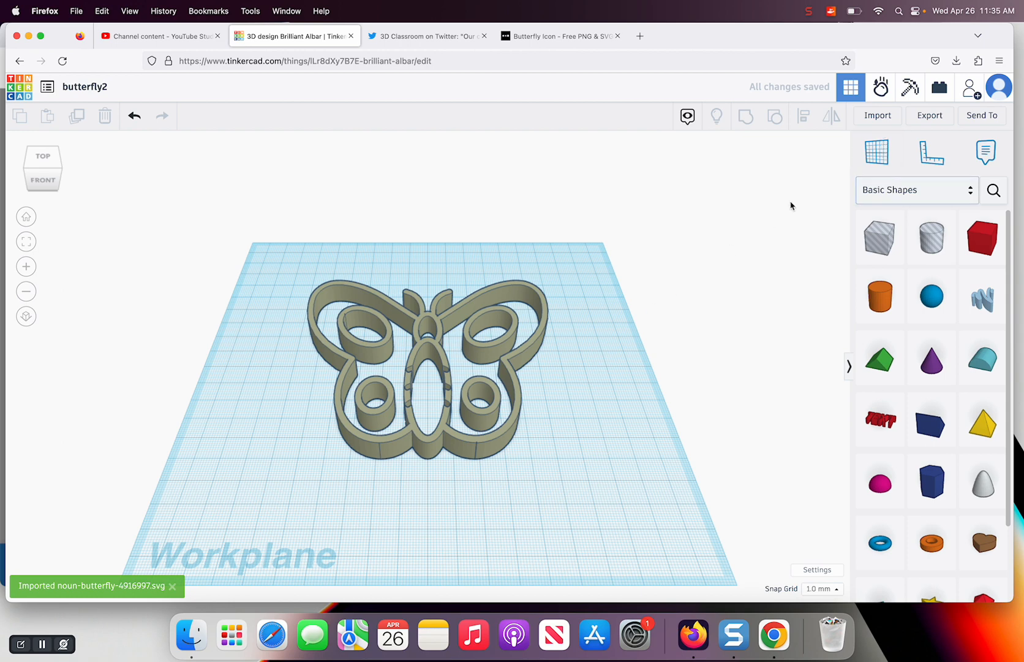
Place the ruler at the workplane's back-left corner and show the butterfly's dimensions
{"action": "left_click", "coordinate": [930, 158]}
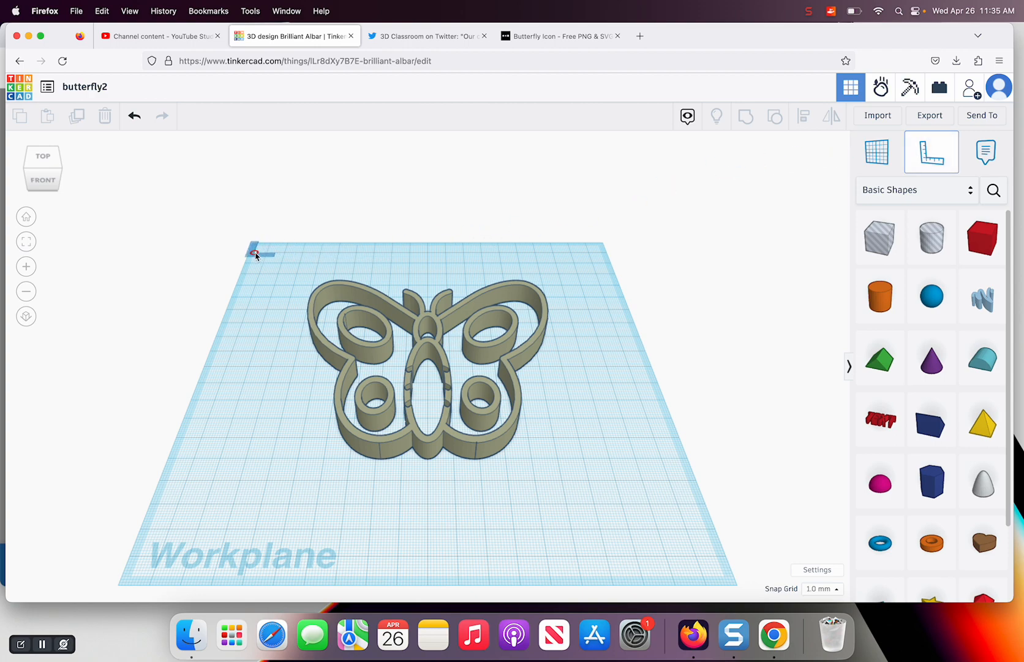
{"action": "left_click", "coordinate": [255, 253]}
{"action": "left_click", "coordinate": [435, 432]}
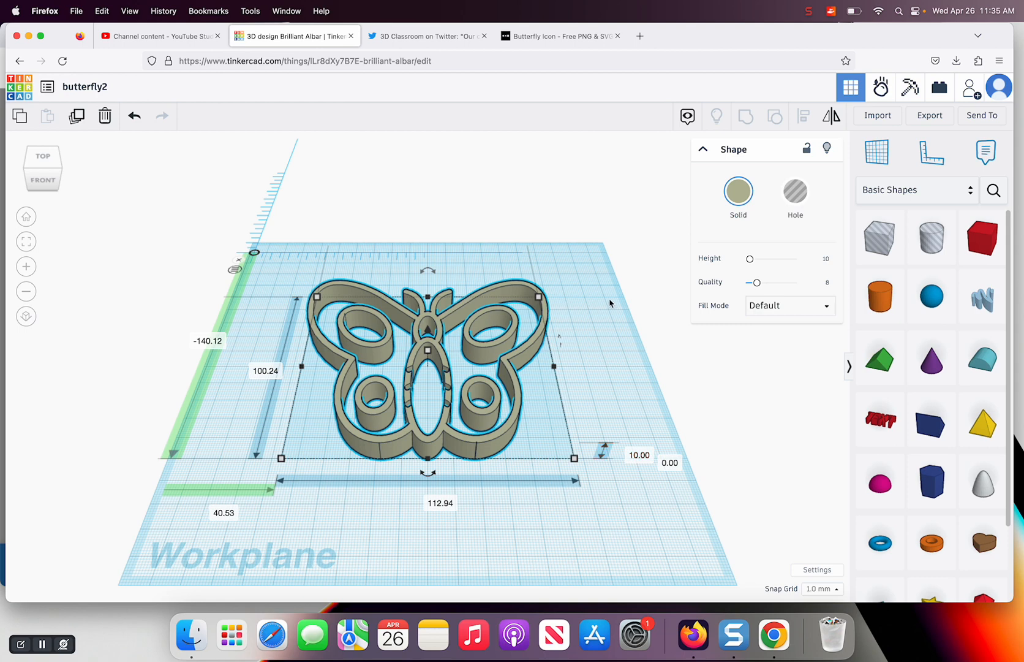
{"action": "left_click", "coordinate": [600, 269]}
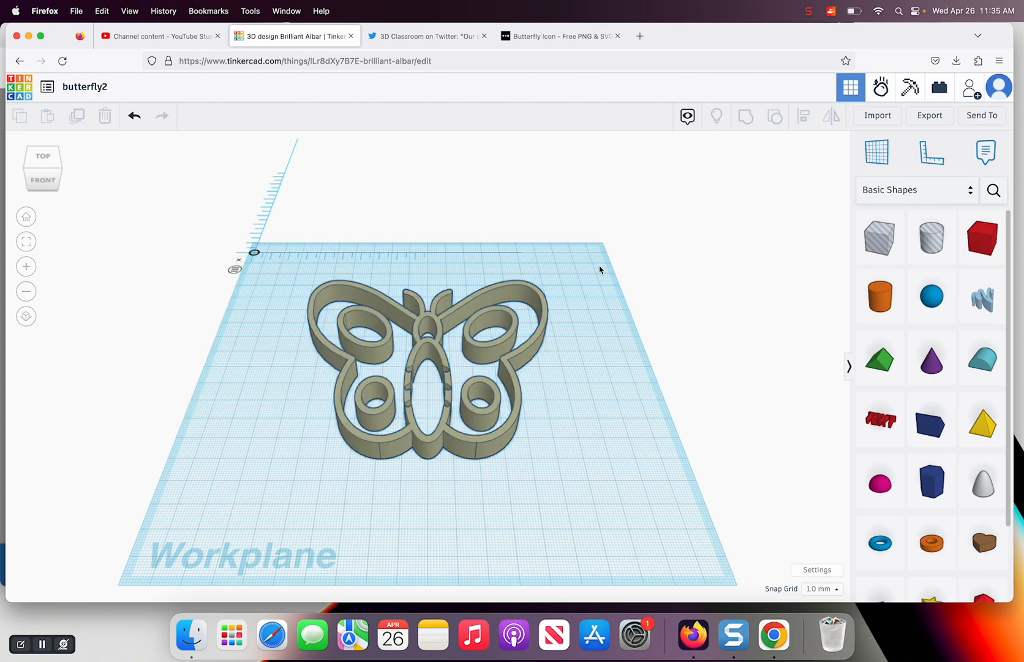
Change the butterfly's fill mode to Outer Line and set its line width to 2
{"action": "left_click", "coordinate": [546, 310]}
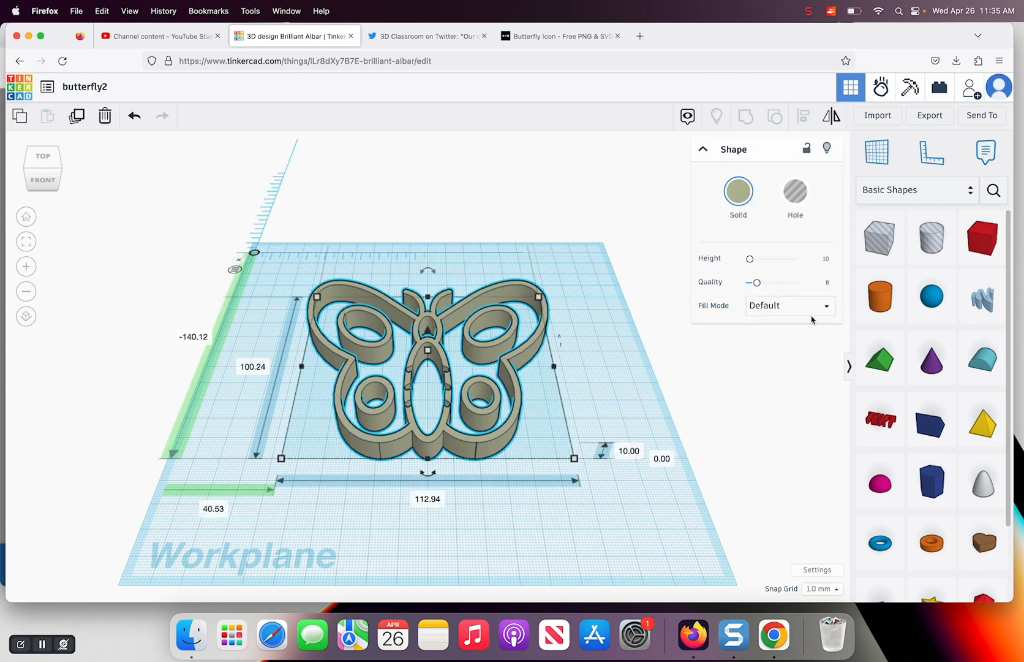
{"action": "left_click", "coordinate": [827, 308]}
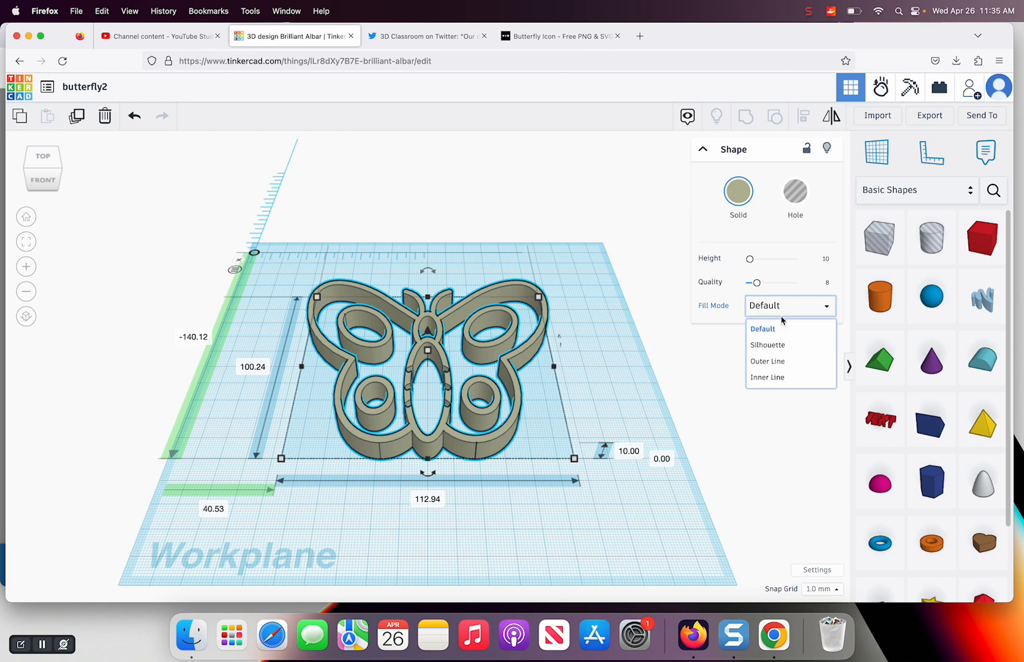
{"action": "left_click", "coordinate": [768, 363]}
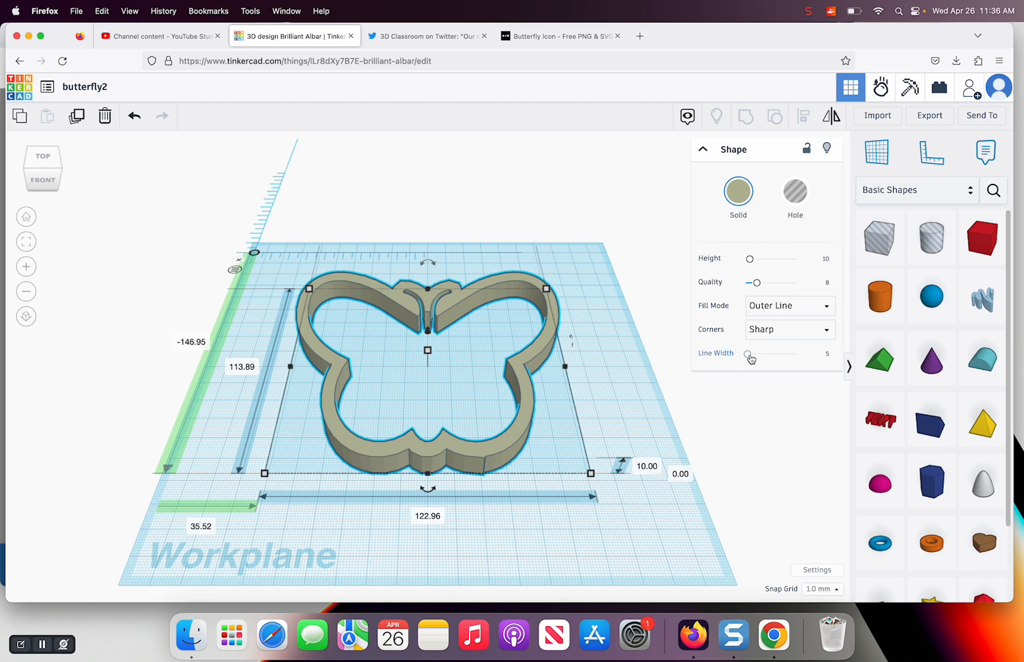
{"action": "left_click", "coordinate": [826, 352]}
{"action": "type", "text": "2"}
{"action": "key", "text": "Return"}
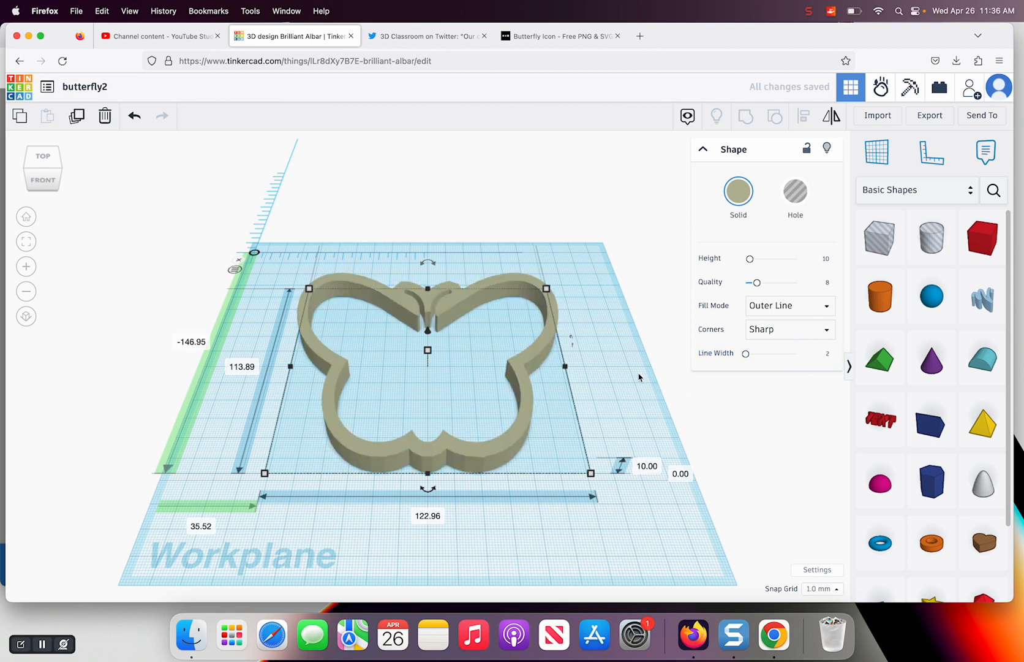
{"action": "left_click", "coordinate": [611, 319]}
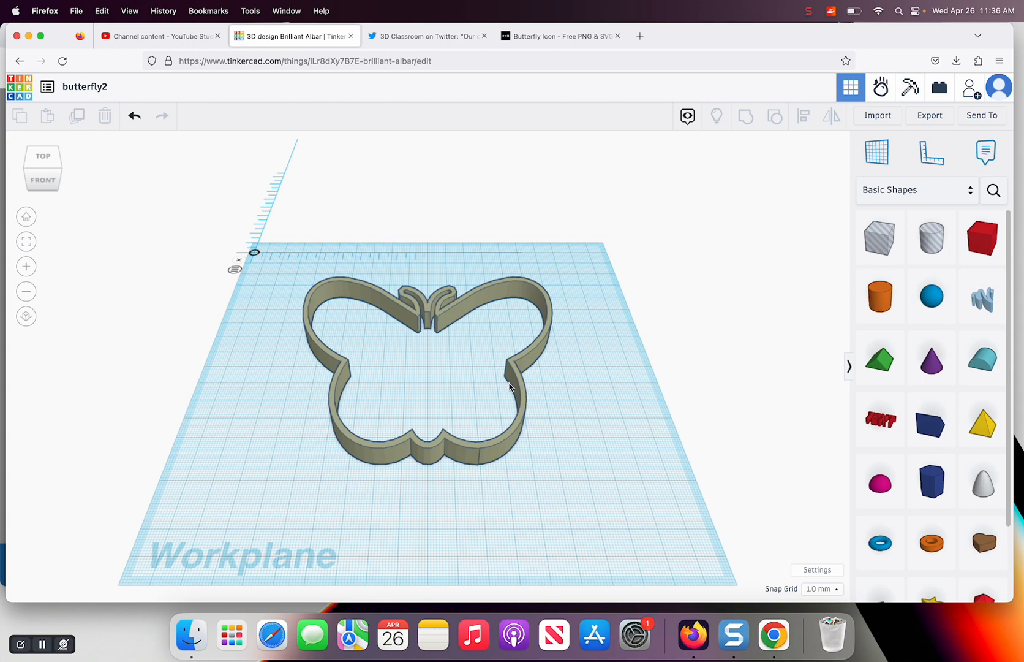
Duplicate the butterfly outline and set the copy's height to 2 mm
{"action": "left_click", "coordinate": [518, 427]}
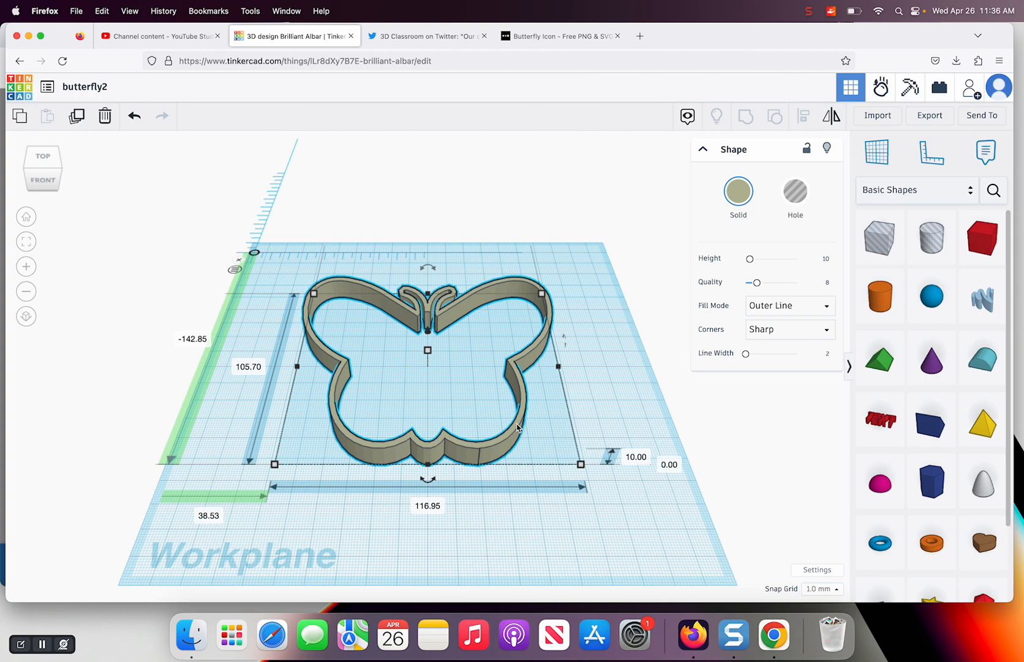
{"action": "key", "text": "super+c"}
{"action": "key", "text": "super+v"}
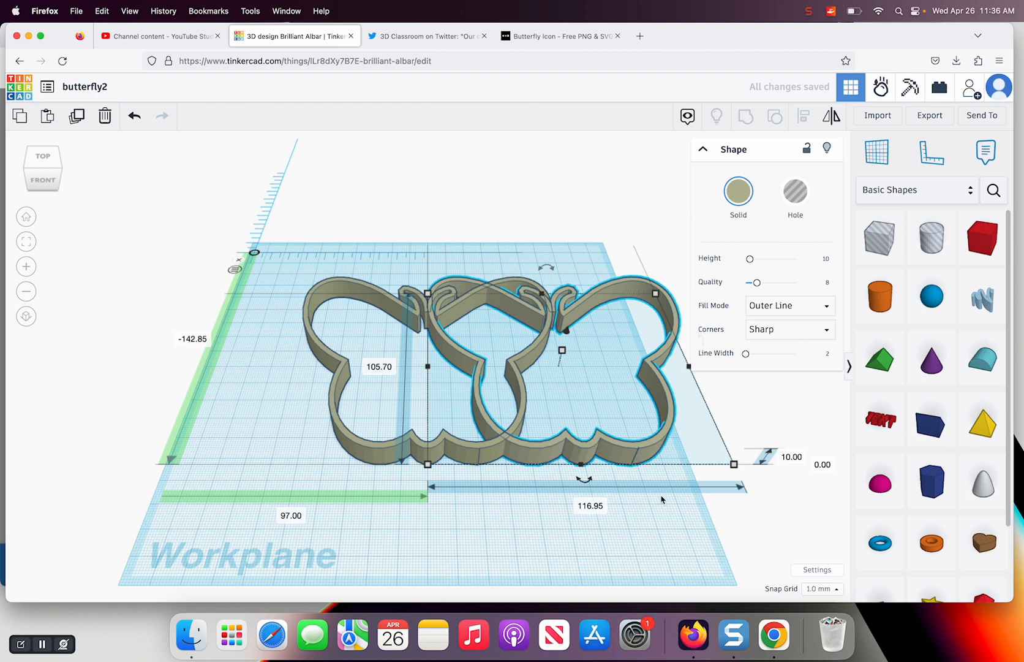
{"action": "left_click", "coordinate": [788, 458]}
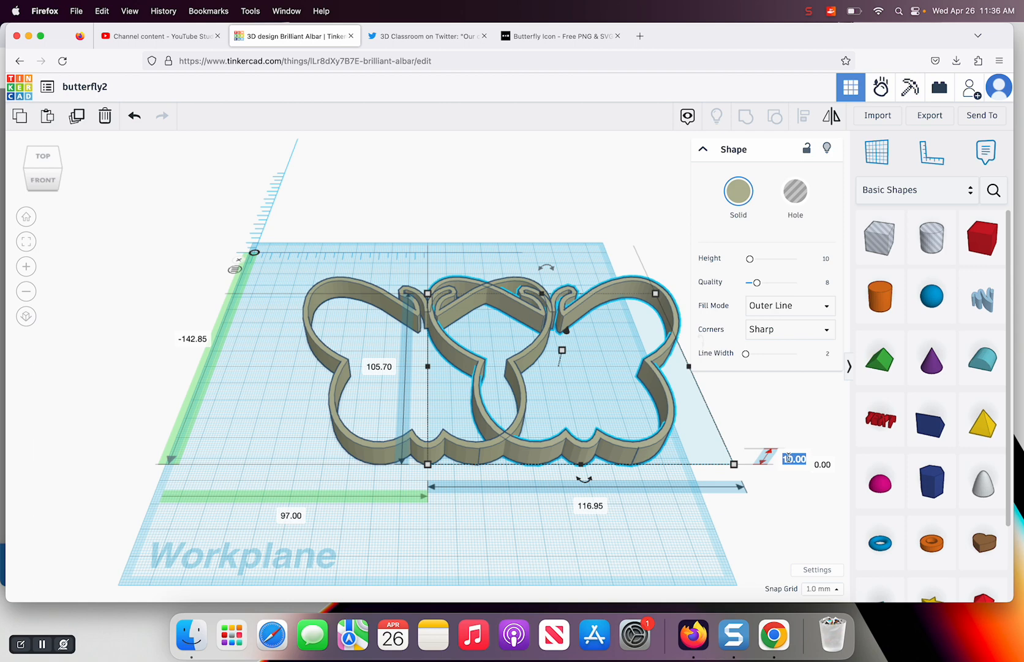
{"action": "type", "text": "2"}
{"action": "key", "text": "Return"}
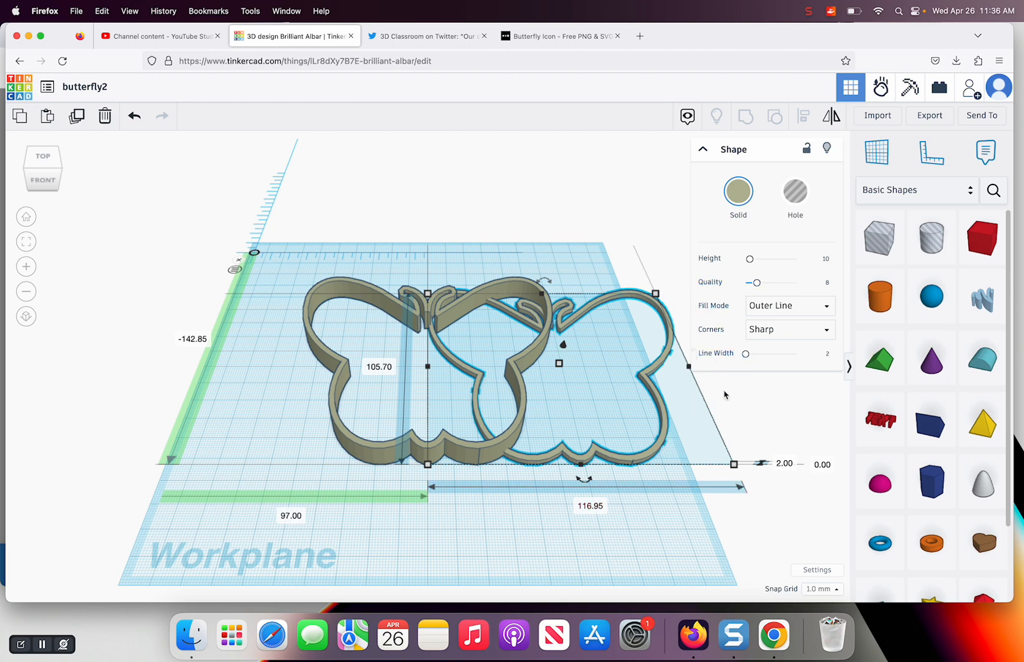
Set the flat copy's line width to 5 and move it over the taller outline as a rim
{"action": "left_click", "coordinate": [829, 353]}
{"action": "type", "text": "5"}
{"action": "key", "text": "Return"}
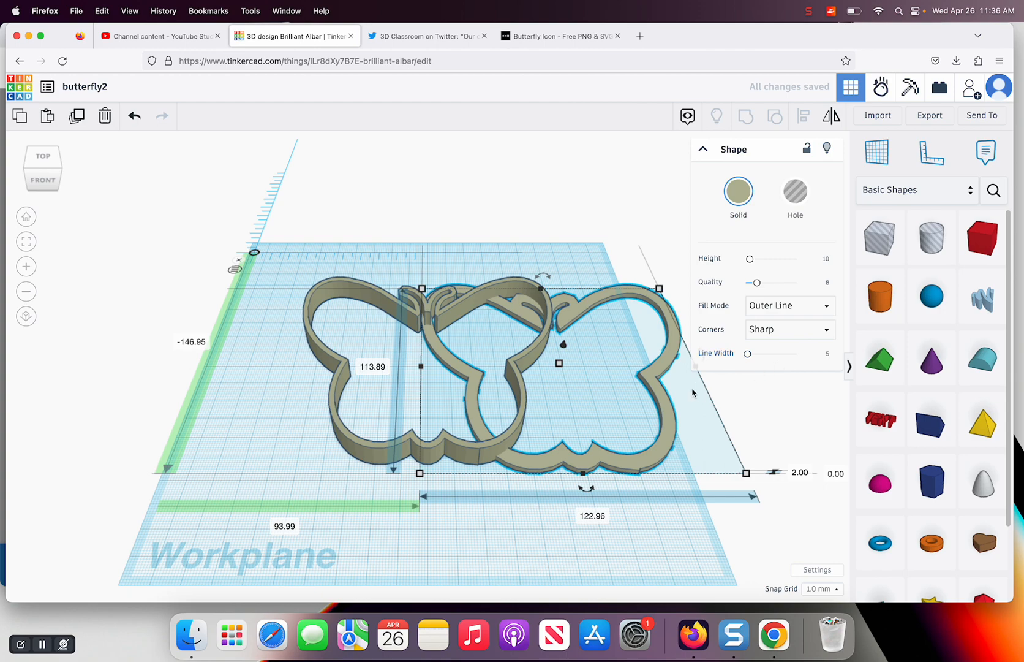
{"action": "left_click_drag", "start_coordinate": [656, 385], "coordinate": [525, 386]}
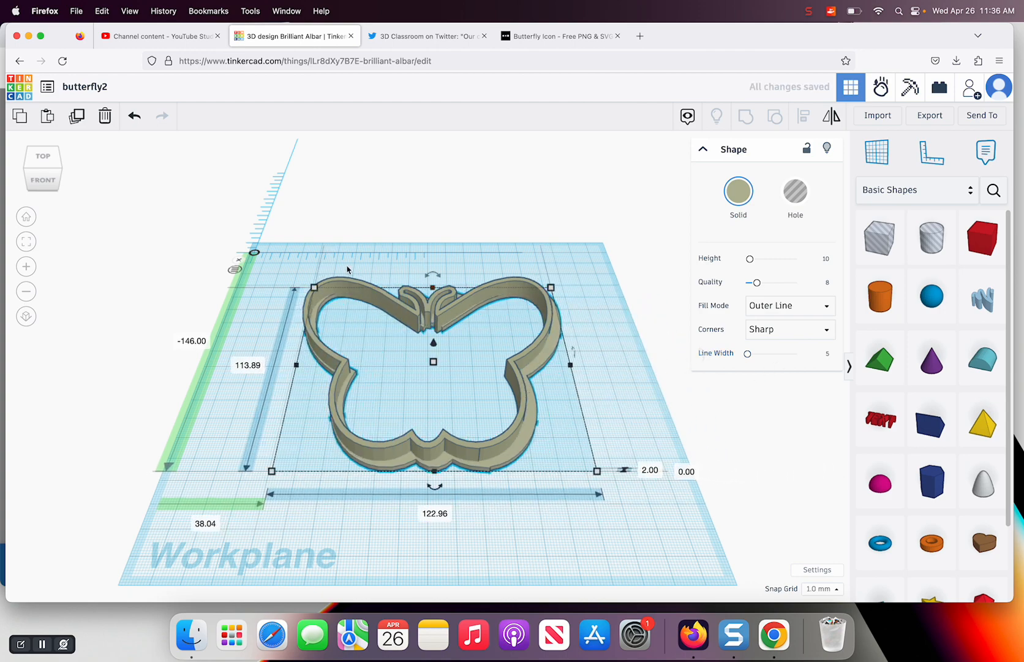
Align the tall outline and the flat rim on their centers along both the width and the length
{"action": "left_click", "coordinate": [297, 273]}
{"action": "left_click_drag", "start_coordinate": [288, 276], "coordinate": [575, 472]}
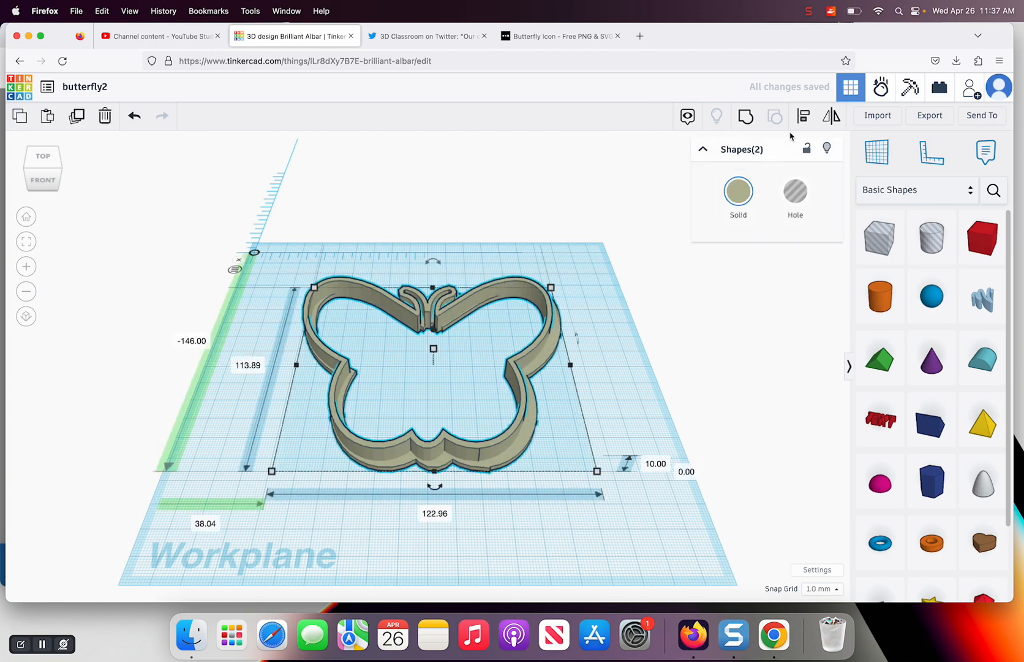
{"action": "left_click", "coordinate": [804, 115]}
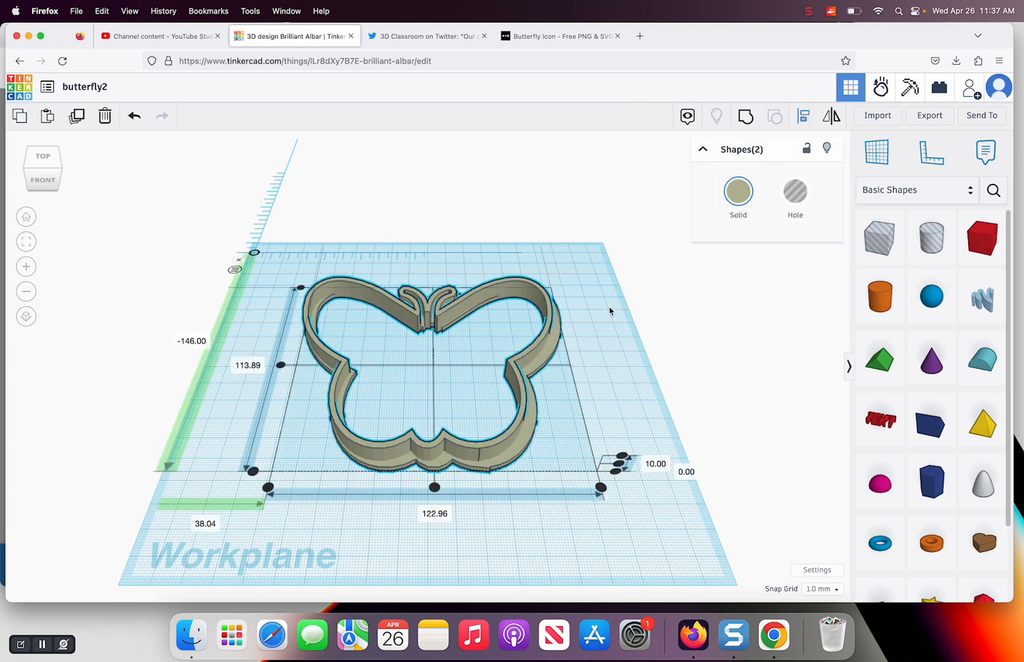
{"action": "left_click", "coordinate": [434, 488]}
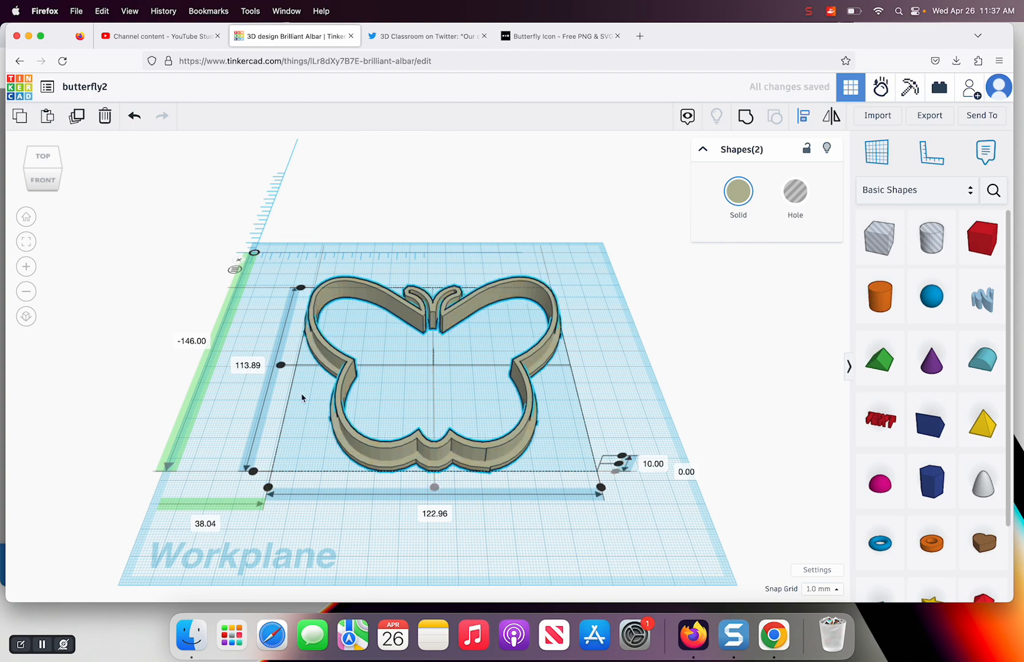
{"action": "left_click", "coordinate": [281, 366]}
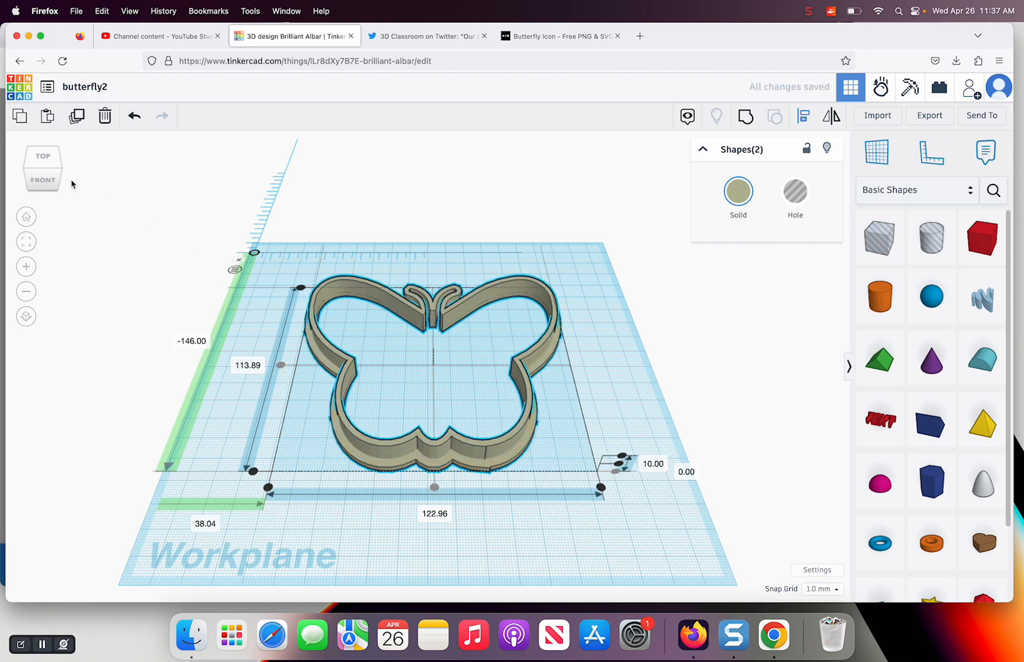
{"action": "left_click", "coordinate": [43, 163]}
{"action": "mouse_move", "coordinate": [41, 174]}
{"action": "left_mouse_down"}
{"action": "mouse_move", "coordinate": [79, 172]}
{"action": "mouse_move", "coordinate": [44, 175]}
{"action": "left_mouse_up"}
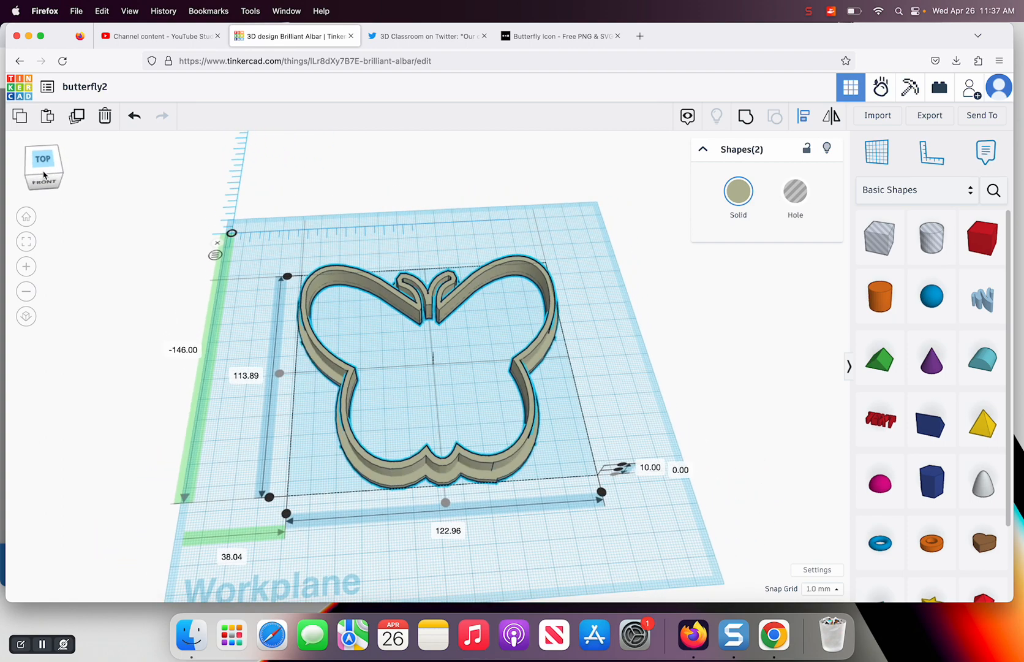
{"action": "left_click", "coordinate": [552, 251]}
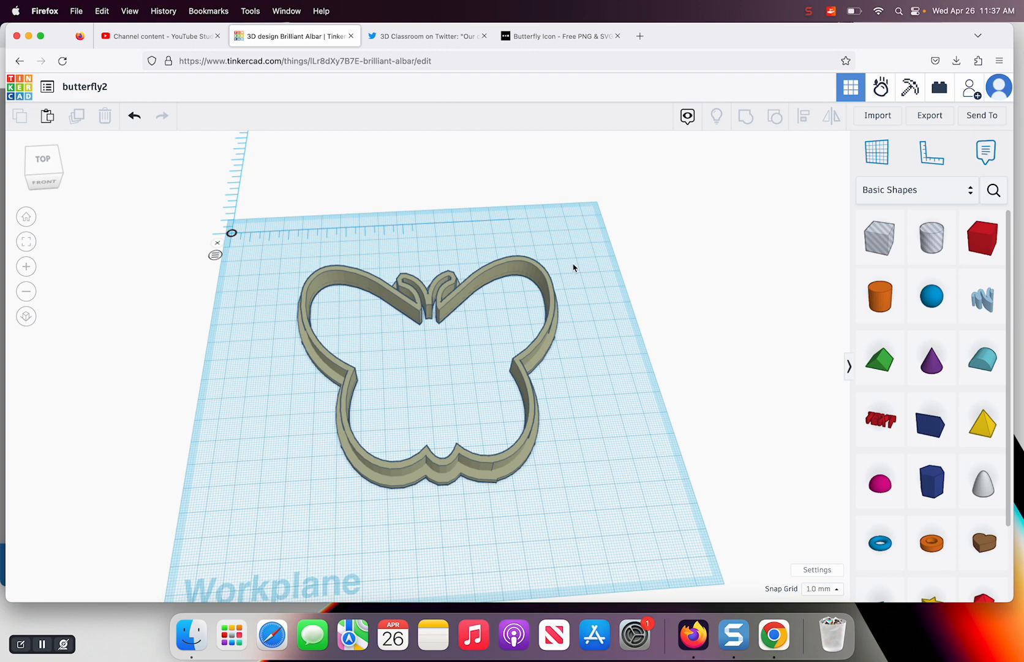
{"action": "left_click_drag", "start_coordinate": [571, 260], "coordinate": [280, 483]}
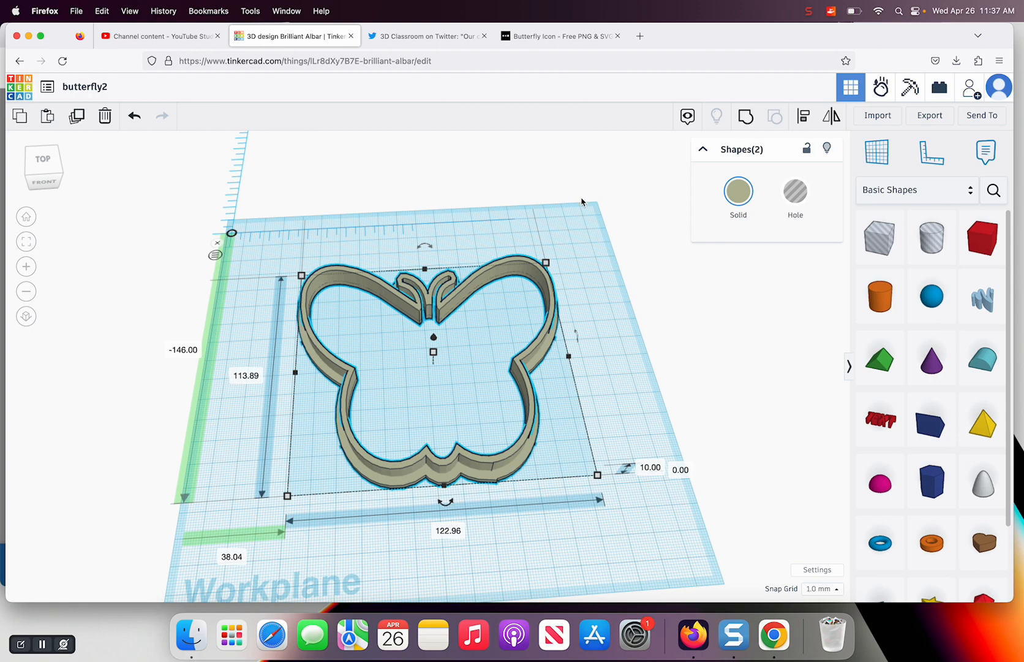
{"action": "left_click", "coordinate": [578, 235]}
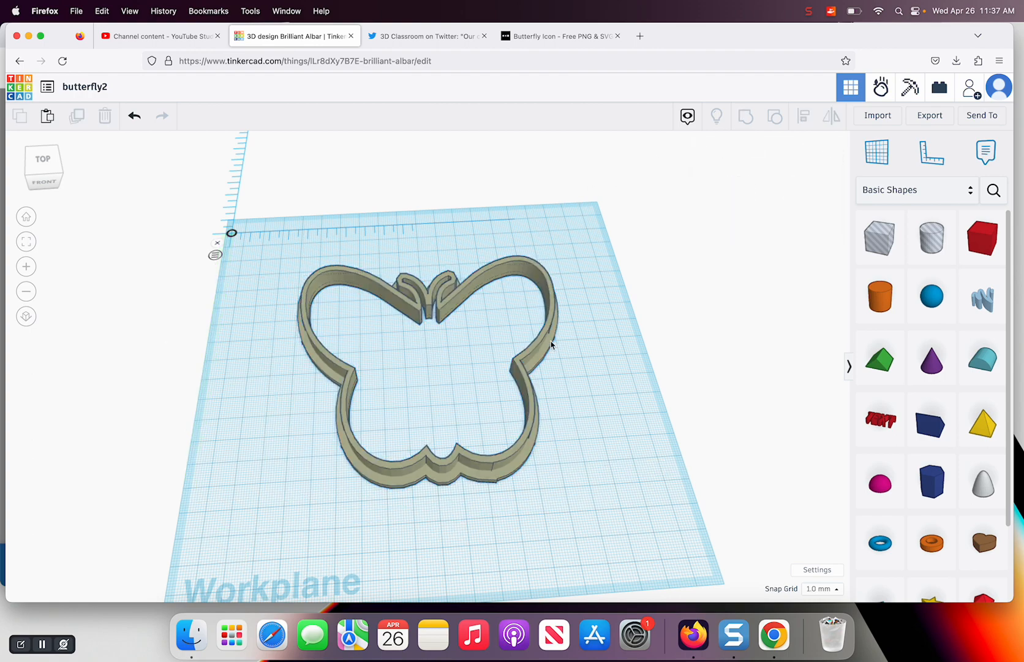
Paste a copy of the tall butterfly outline and change the copy's fill mode to Silhouette
{"action": "left_click", "coordinate": [516, 449]}
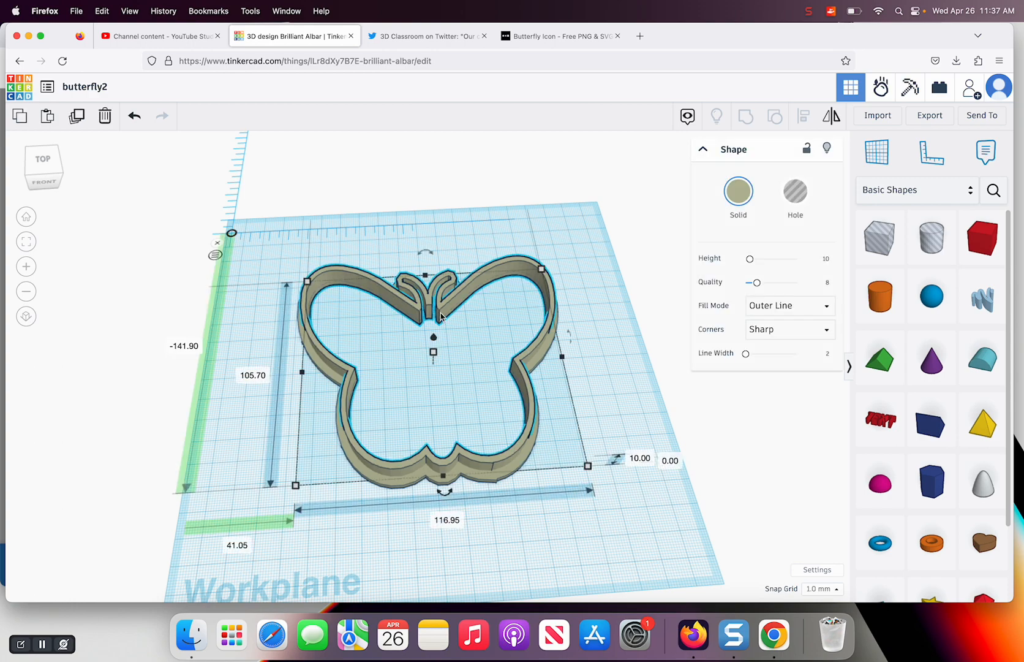
{"action": "key", "text": "super+v"}
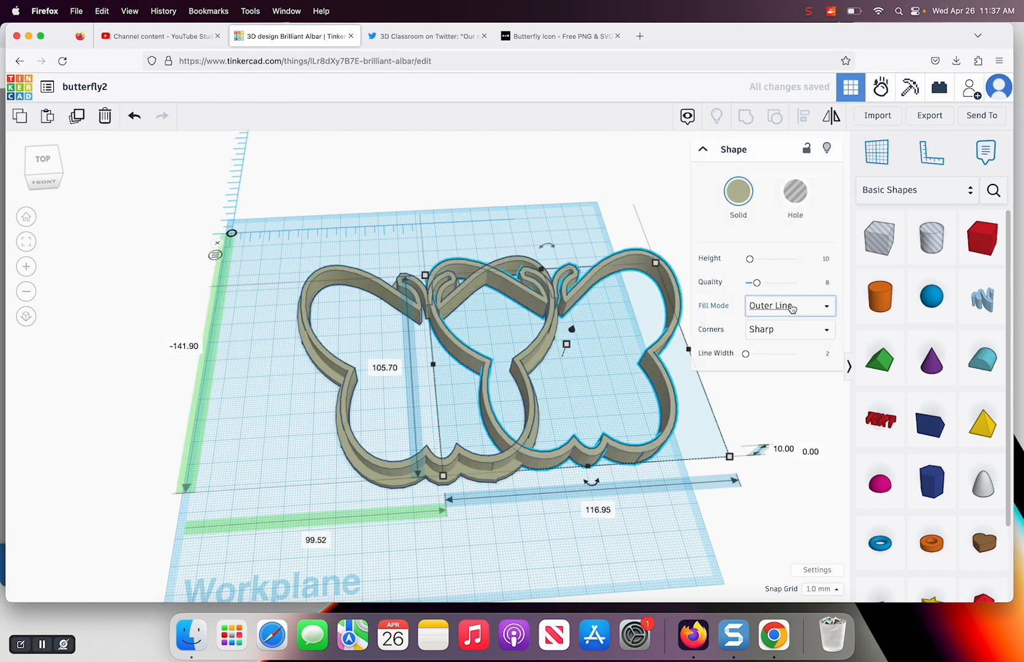
{"action": "left_click", "coordinate": [821, 307]}
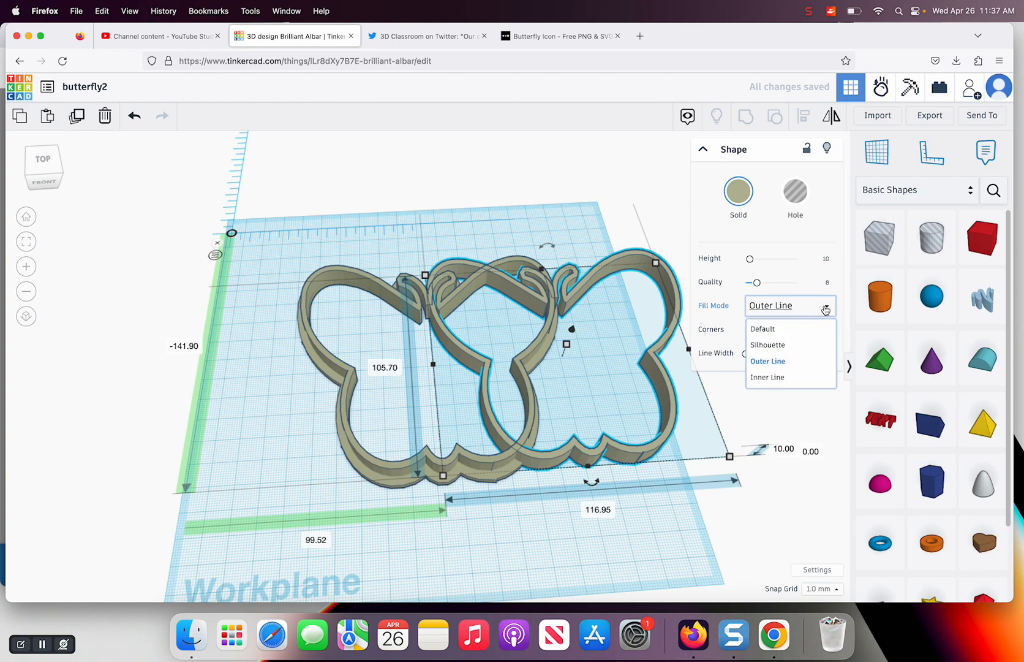
{"action": "left_click", "coordinate": [769, 346]}
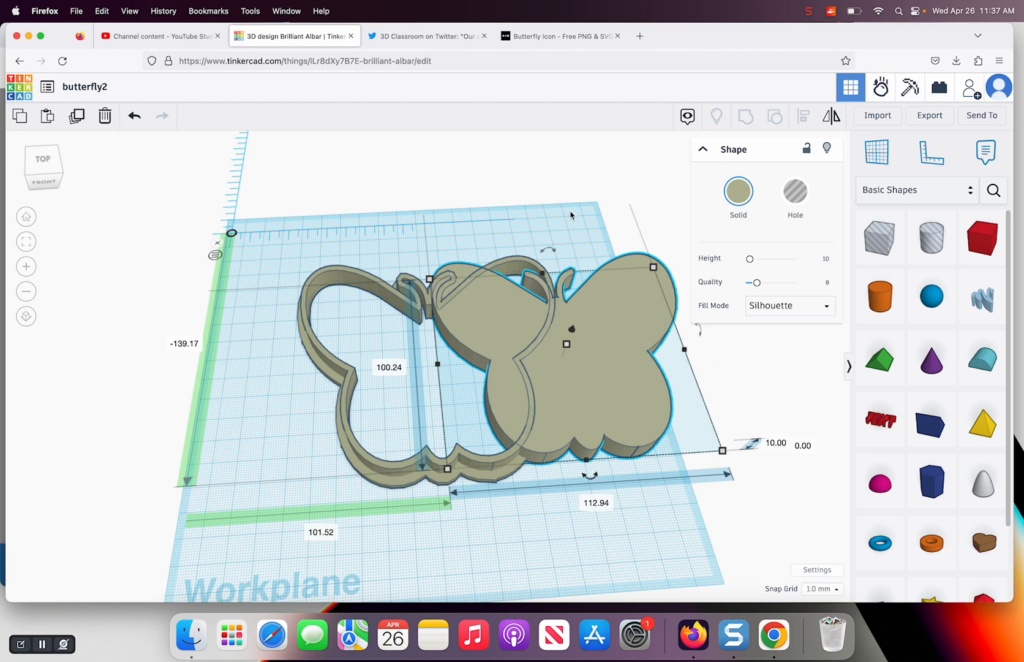
Set the silhouette butterfly's height to 2 mm
{"action": "left_click", "coordinate": [773, 441]}
{"action": "type", "text": "2"}
{"action": "key", "text": "Return"}
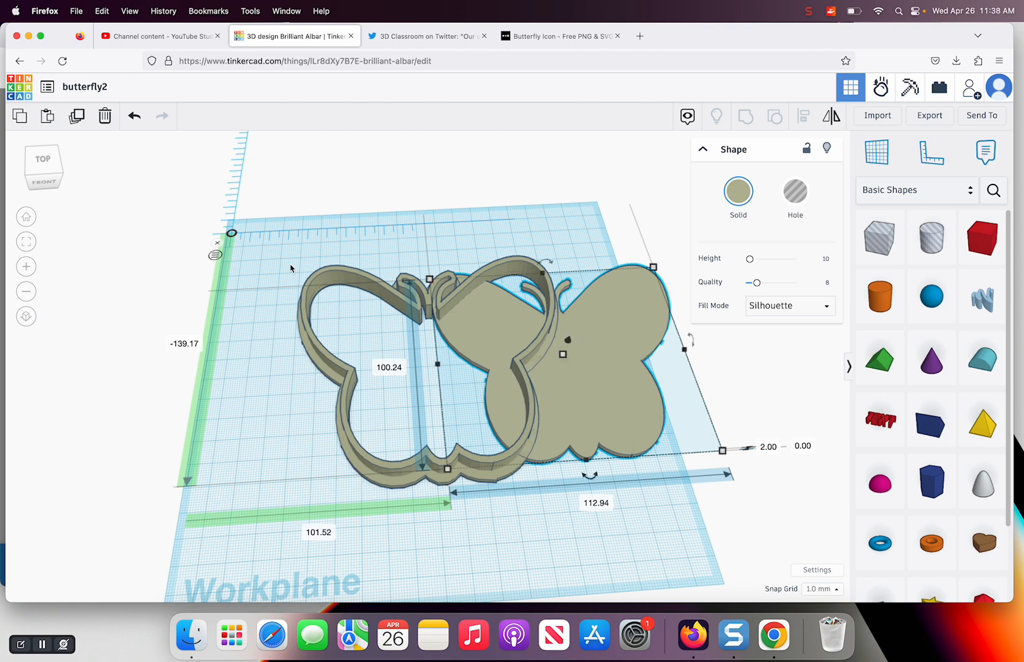
Center the silhouette, tall outline and flat rim on each other along the width, and group all three shapes
{"action": "left_click_drag", "start_coordinate": [291, 266], "coordinate": [675, 468]}
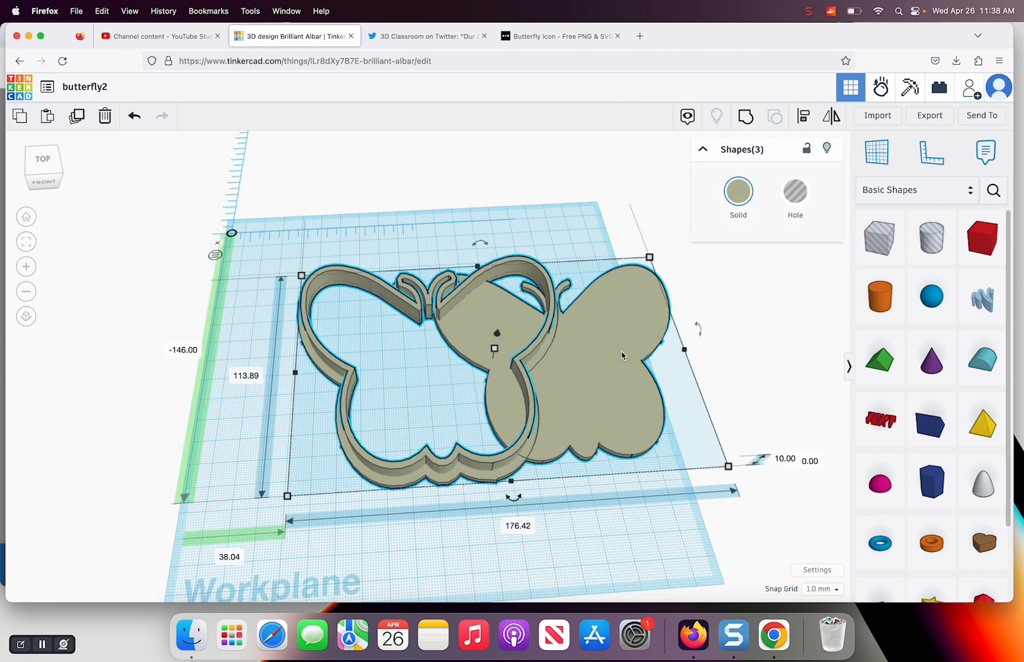
{"action": "left_click", "coordinate": [803, 117]}
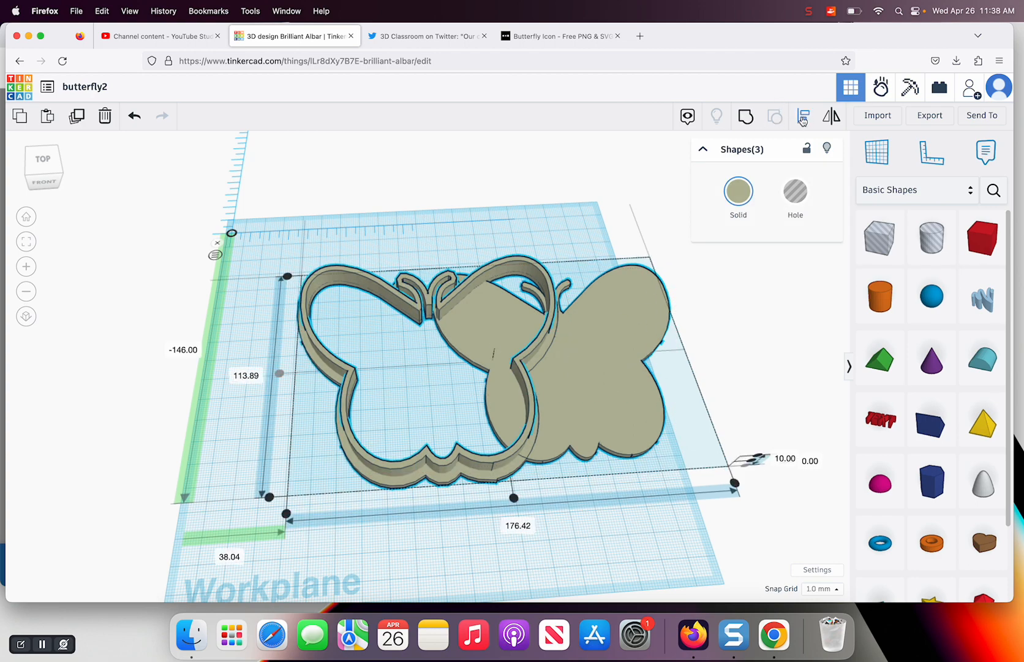
{"action": "left_click", "coordinate": [513, 497]}
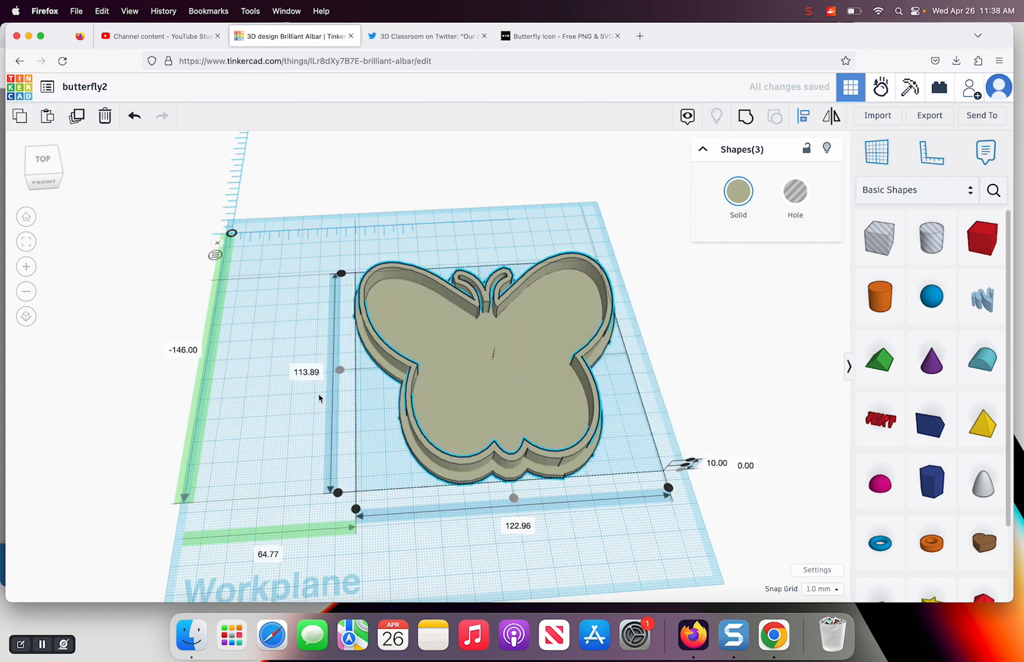
{"action": "left_click", "coordinate": [255, 346]}
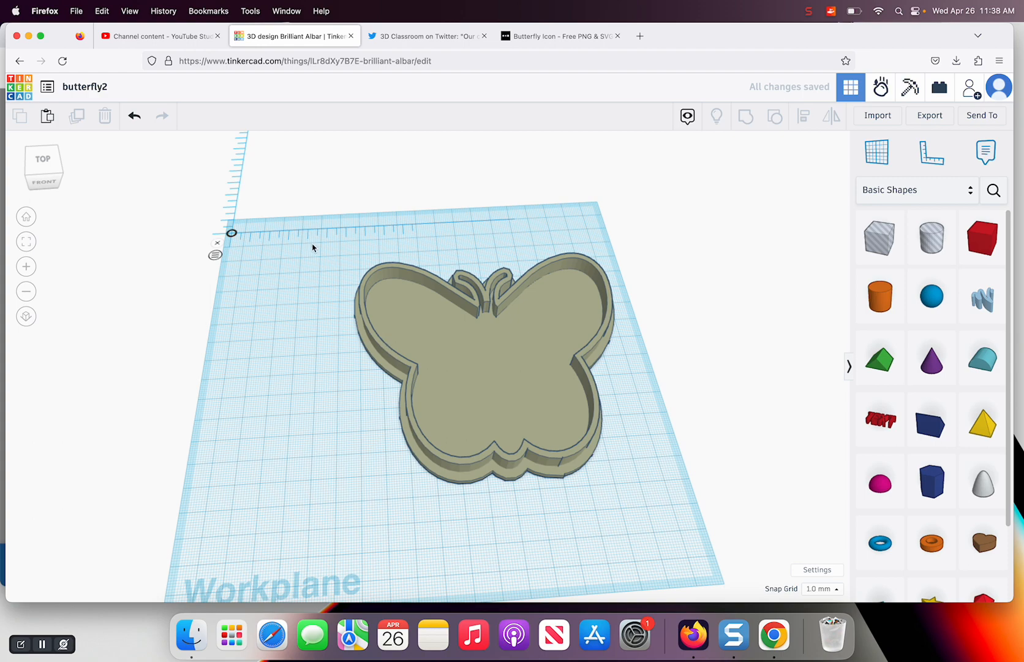
{"action": "left_click_drag", "start_coordinate": [318, 246], "coordinate": [634, 479]}
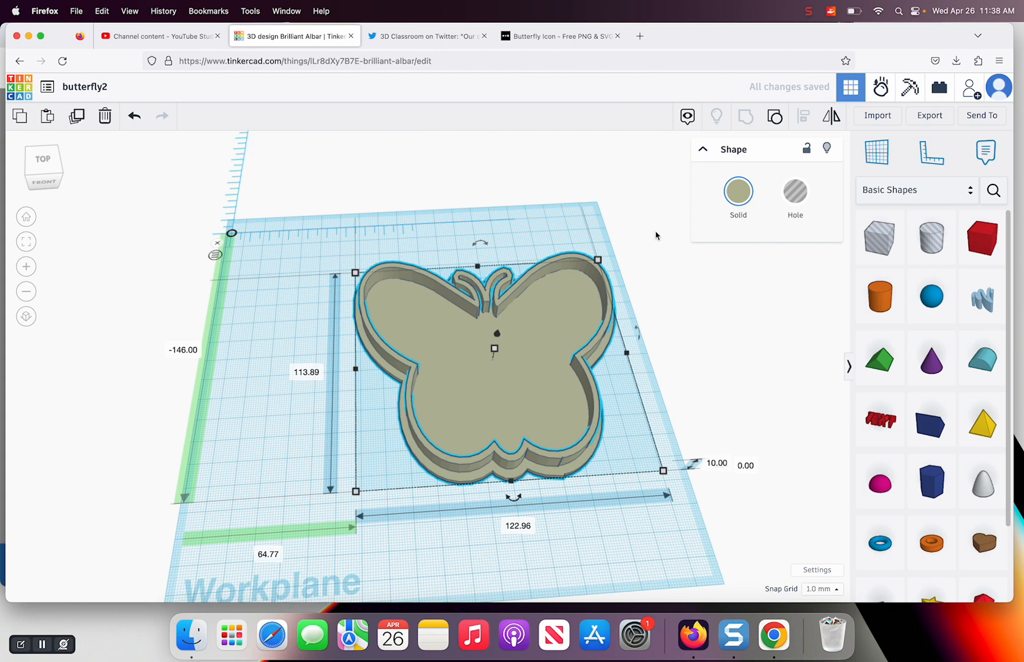
Choose noun-butterfly-4916997.svg from the Downloads folder as the file to import
{"action": "left_click", "coordinate": [876, 116]}
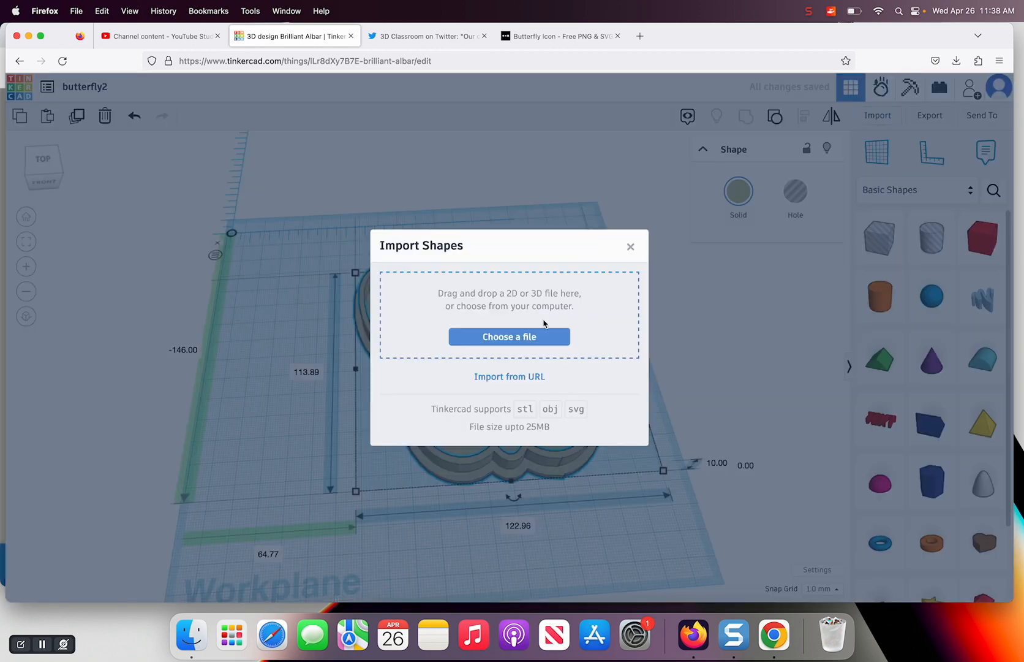
{"action": "left_click", "coordinate": [503, 342]}
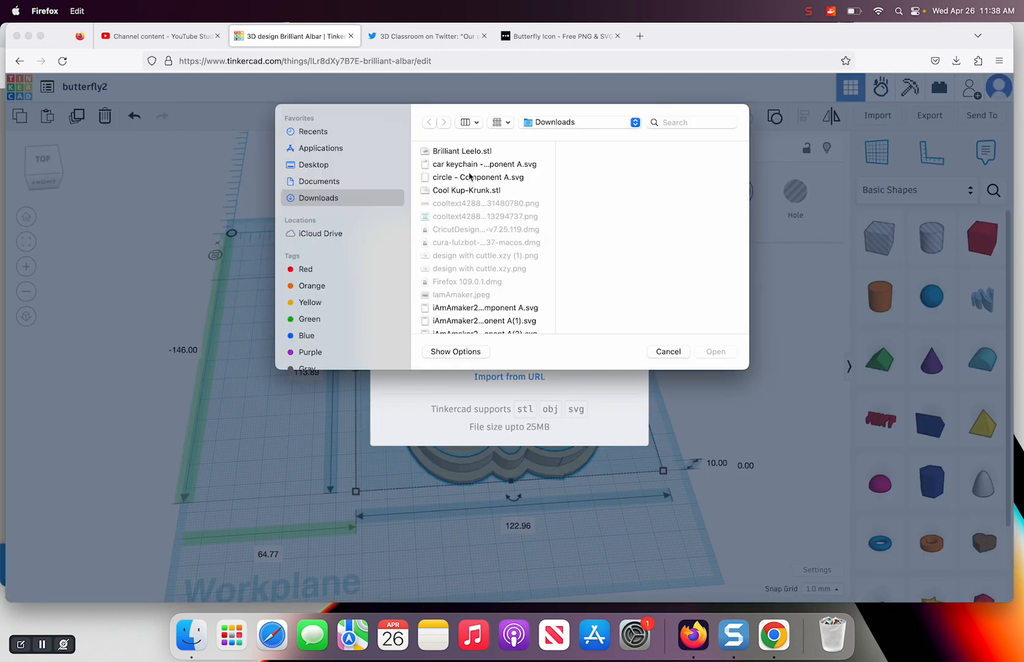
{"action": "scroll", "coordinate": [471, 314], "scroll_direction": "down", "scroll_amount": 5}
{"action": "scroll", "coordinate": [471, 314], "scroll_direction": "down", "scroll_amount": 8}
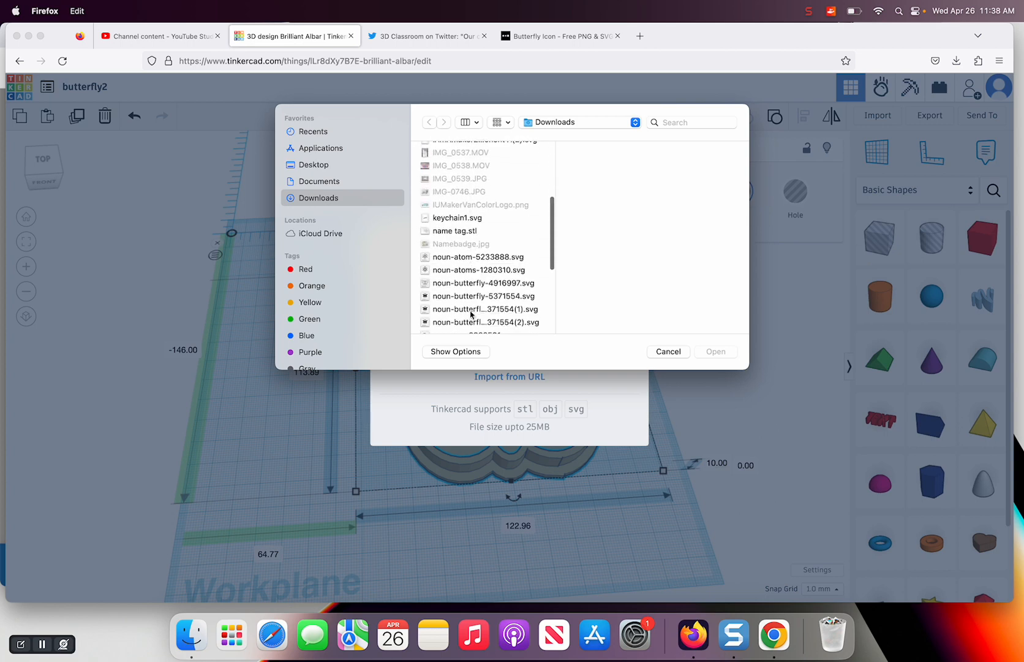
{"action": "left_click", "coordinate": [463, 242]}
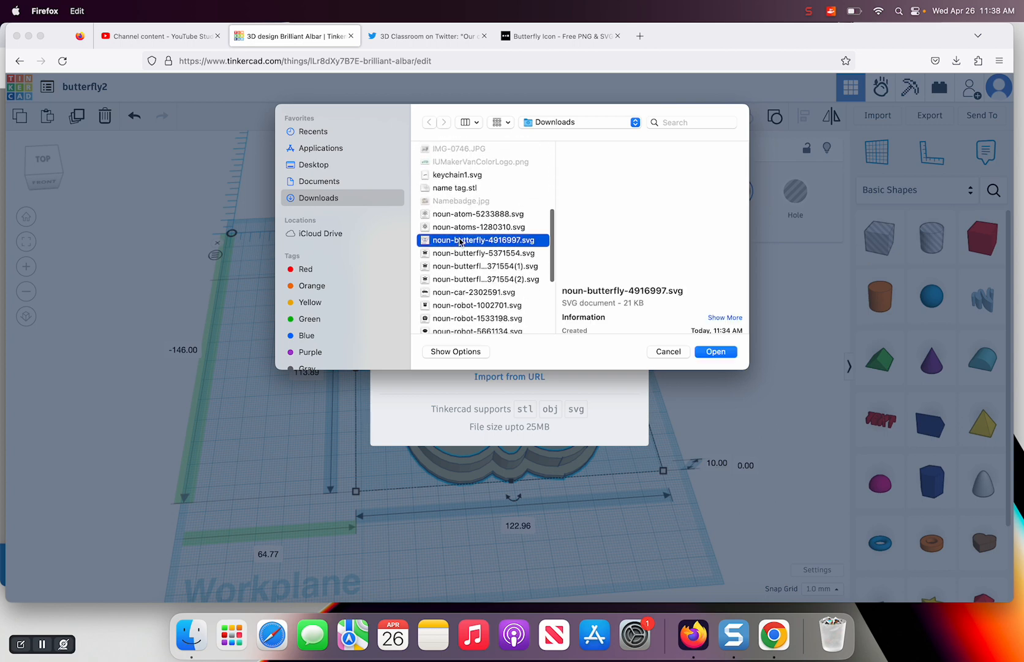
{"action": "left_click", "coordinate": [711, 354]}
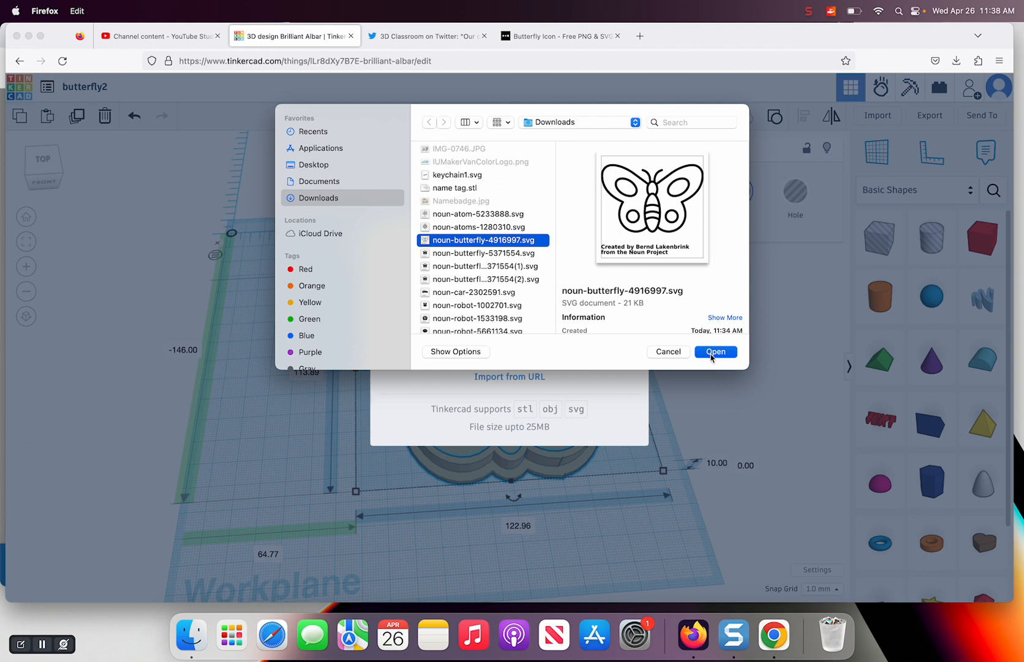
Import the butterfly SVG centered on Art at 100% scale
{"action": "left_click", "coordinate": [466, 407]}
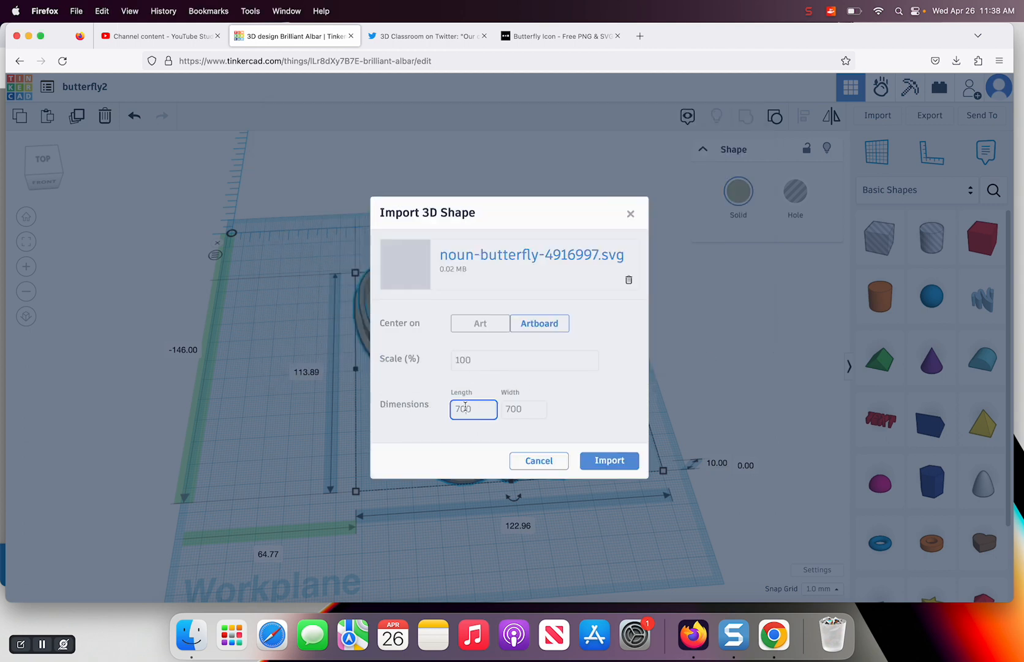
{"action": "left_click", "coordinate": [473, 324]}
{"action": "double_click", "coordinate": [462, 407]}
{"action": "type", "text": "100.24"}
{"action": "key", "text": "Tab"}
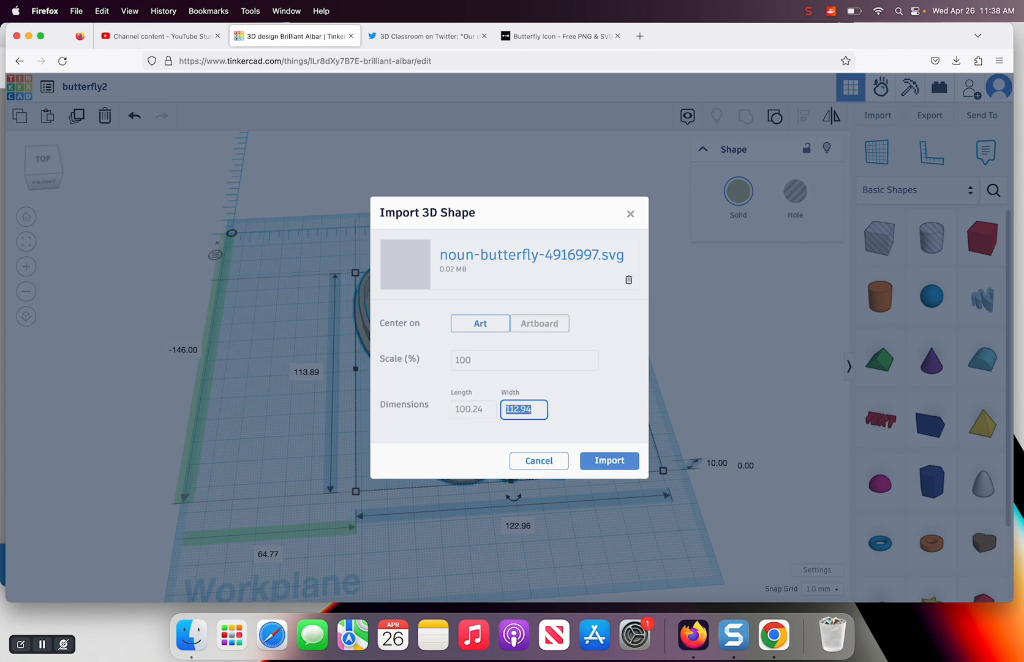
{"action": "left_click", "coordinate": [609, 467]}
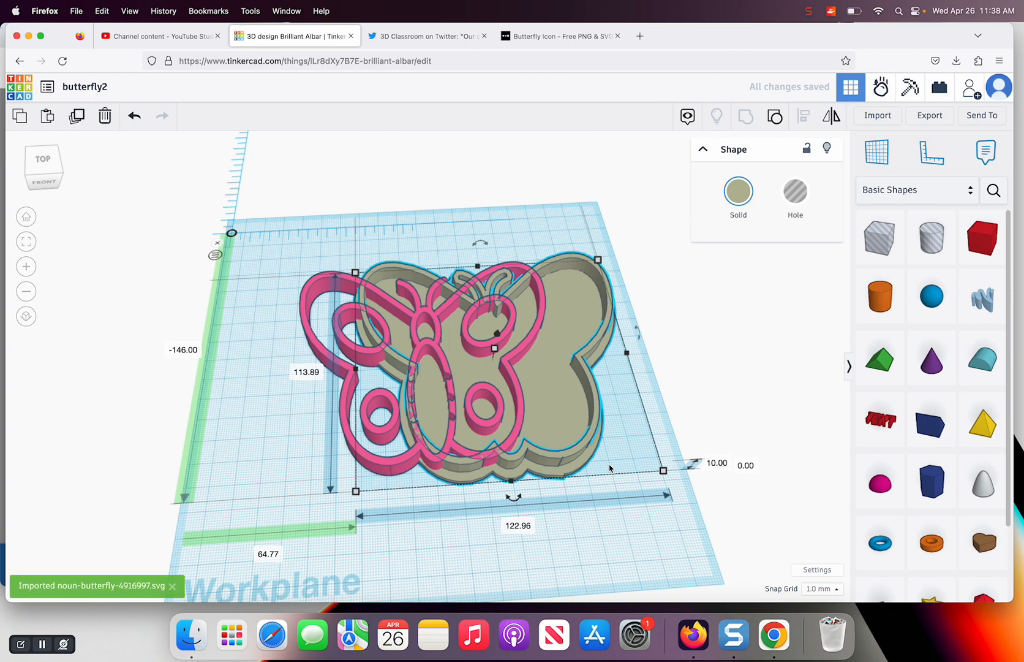
Move the imported pink butterfly over the grouped butterfly so that it sits inside the outer wall
{"action": "left_click", "coordinate": [303, 310]}
{"action": "left_click_drag", "start_coordinate": [303, 313], "coordinate": [370, 307]}
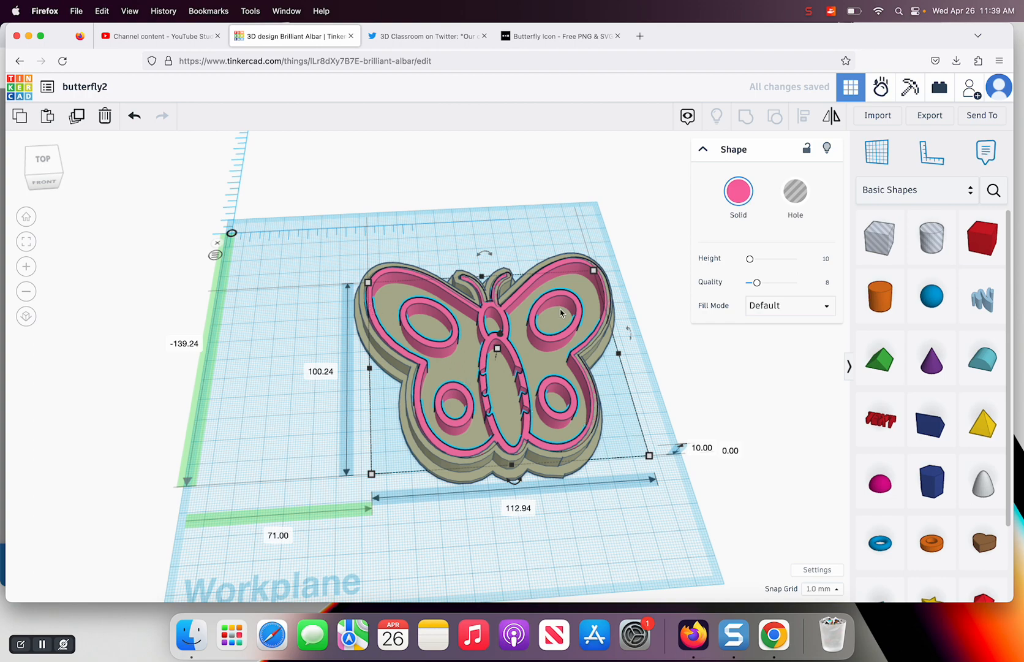
{"action": "left_click_drag", "start_coordinate": [524, 289], "coordinate": [558, 380]}
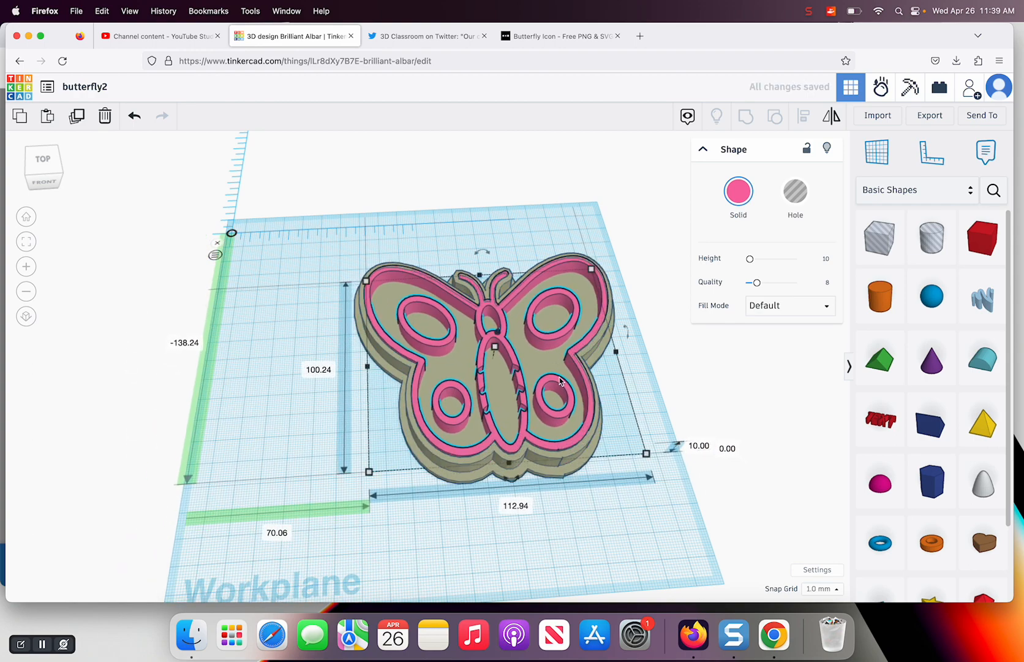
Resize the pink butterfly to 117 mm wide and 105 mm long
{"action": "left_click", "coordinate": [513, 506]}
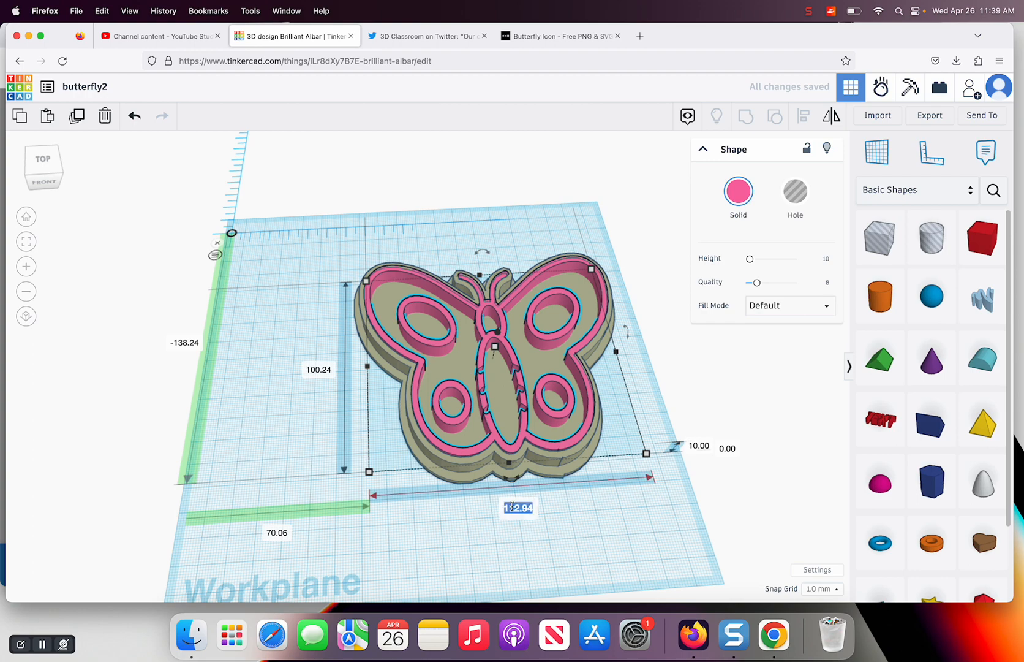
{"action": "type", "text": "117"}
{"action": "left_click", "coordinate": [317, 372]}
{"action": "type", "text": "1"}
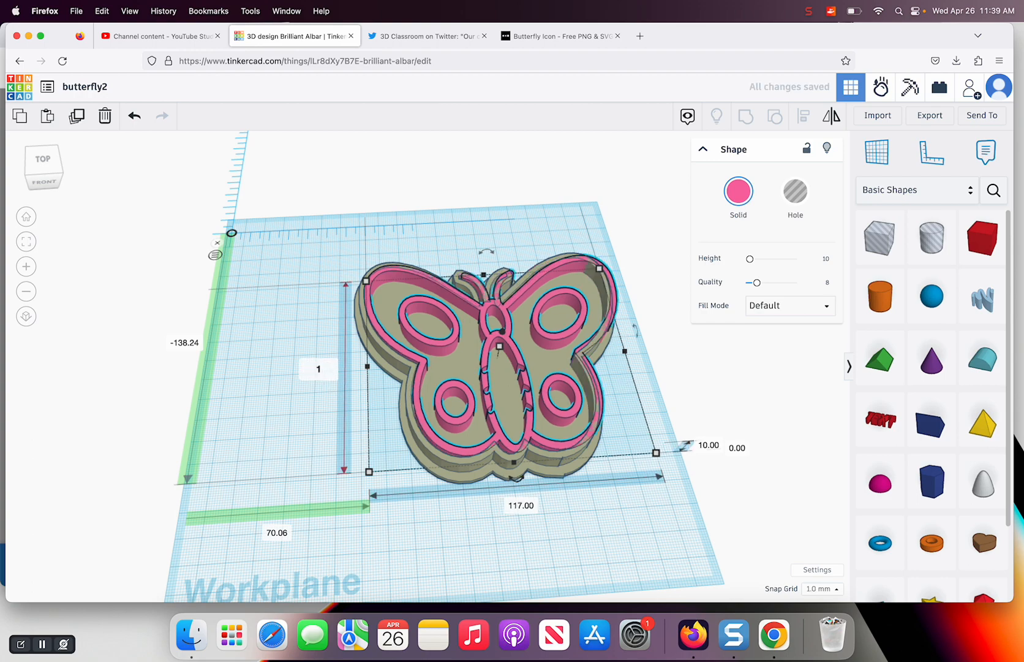
{"action": "type", "text": "05"}
{"action": "key", "text": "Return"}
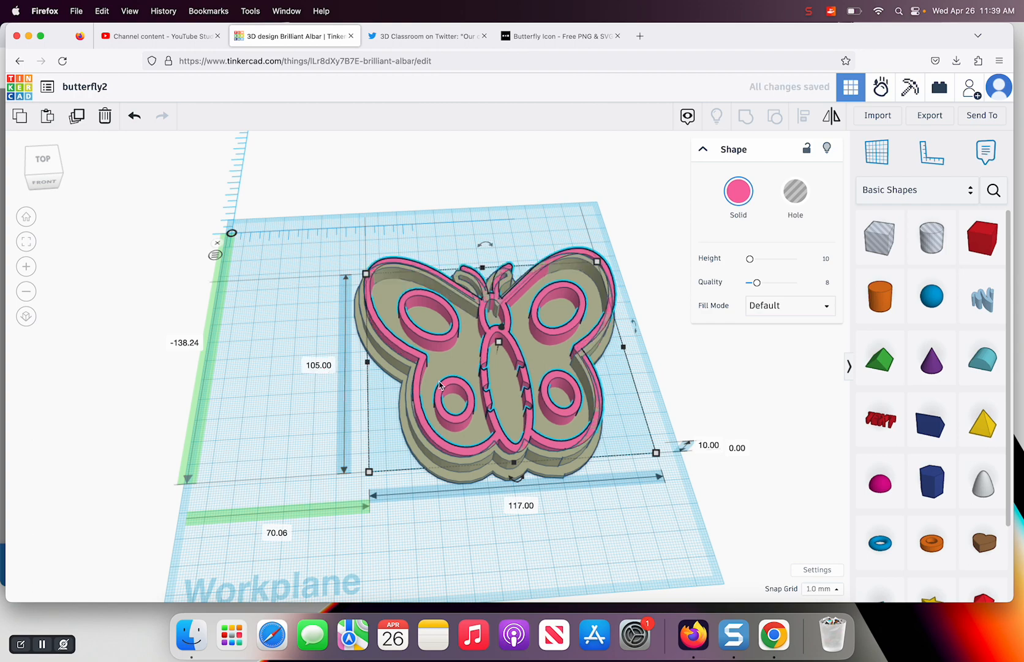
Align the pink butterfly and the grouped butterfly on their centers along both the width and the length
{"action": "left_click_drag", "start_coordinate": [313, 225], "coordinate": [620, 470]}
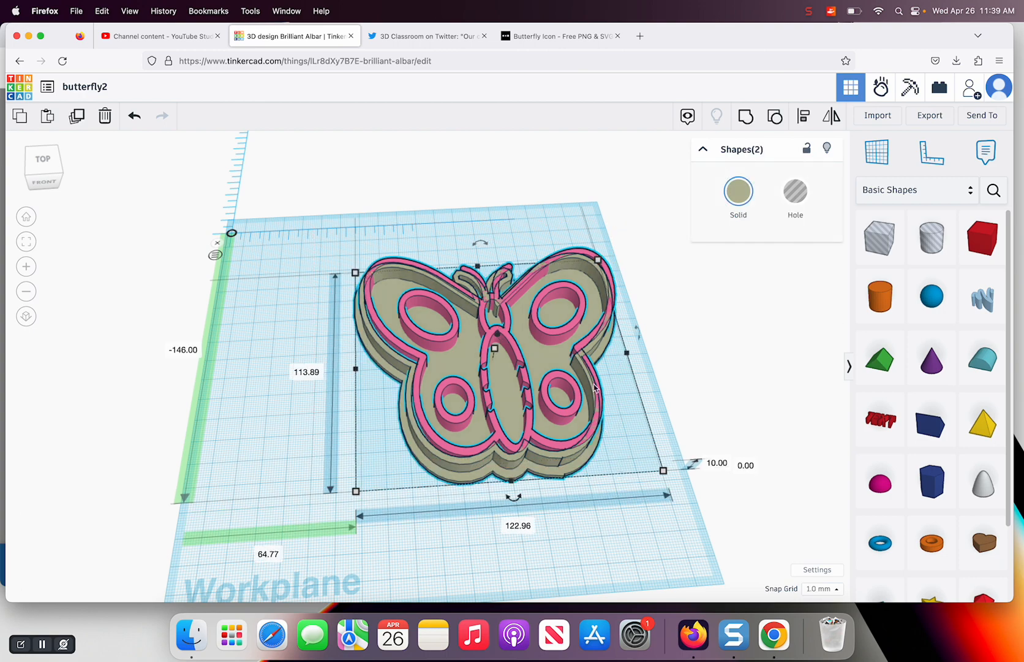
{"action": "left_click", "coordinate": [802, 122]}
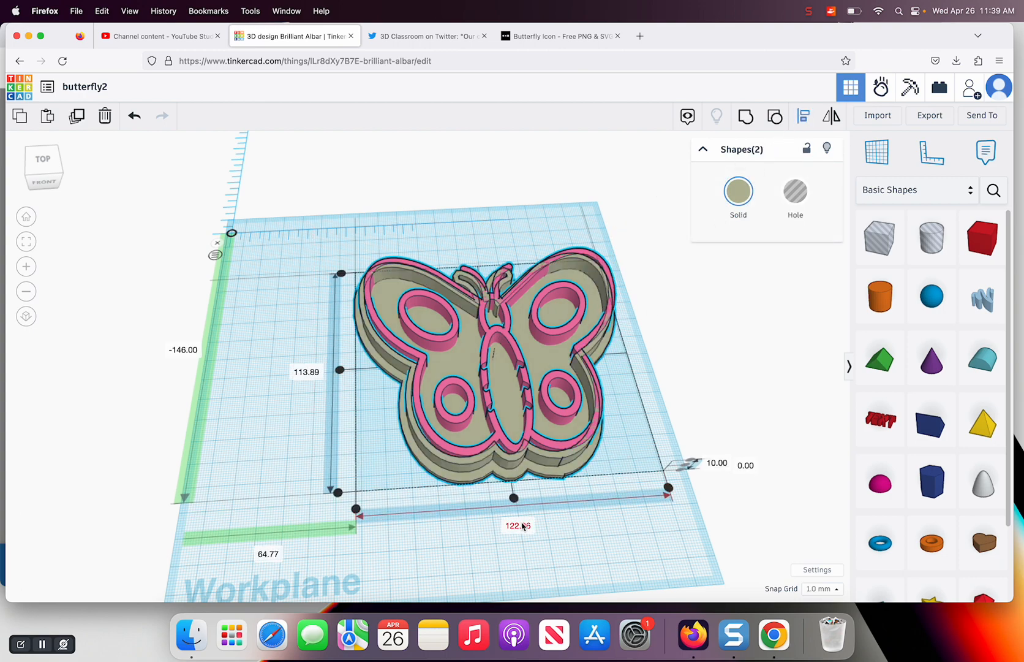
{"action": "left_click", "coordinate": [514, 498]}
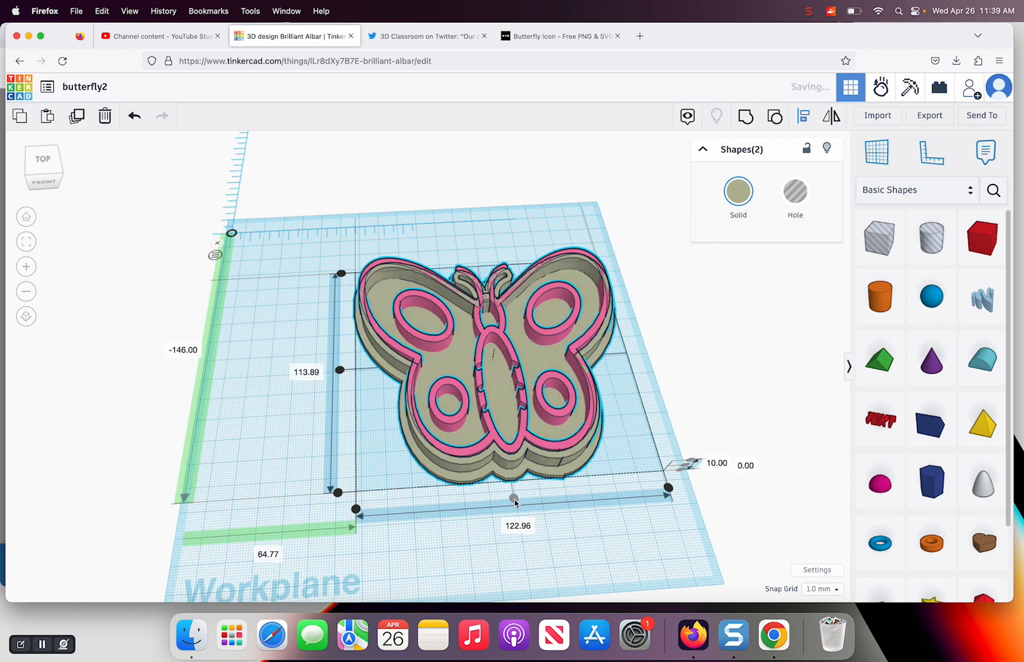
{"action": "left_click", "coordinate": [340, 370]}
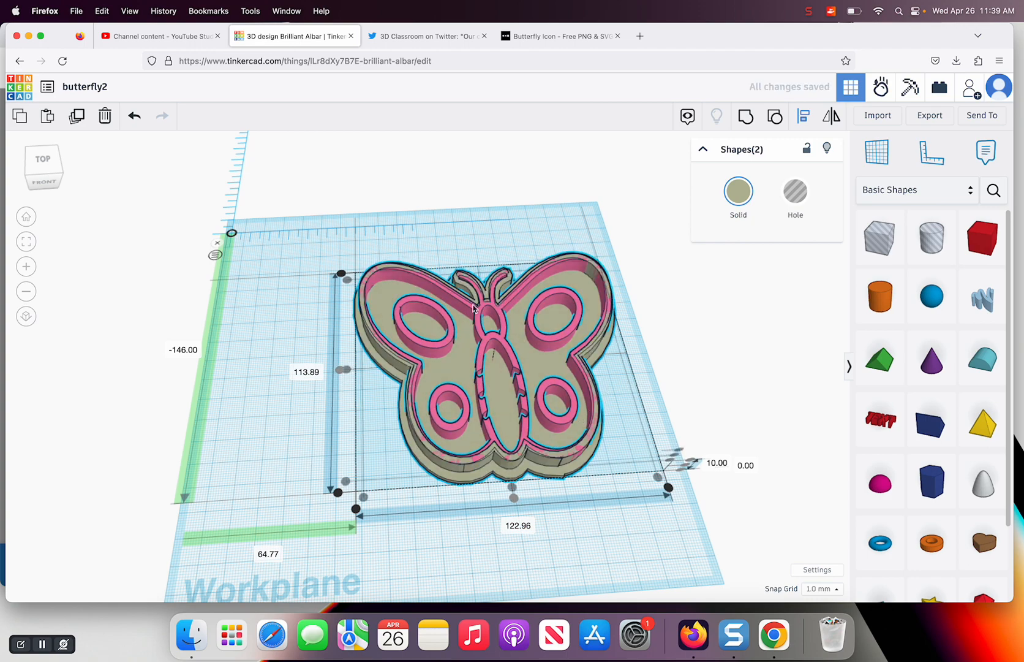
{"action": "left_click", "coordinate": [653, 362]}
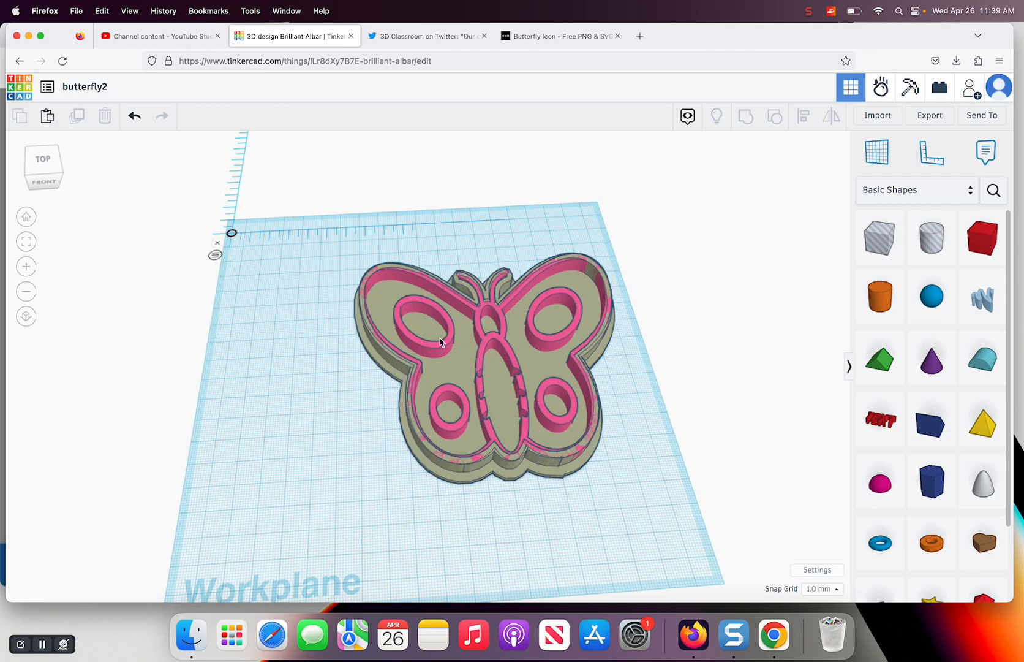
Move the grouped butterfly off beside the pink one and set the pink butterfly's height to 5 mm
{"action": "left_click_drag", "start_coordinate": [440, 339], "coordinate": [170, 351]}
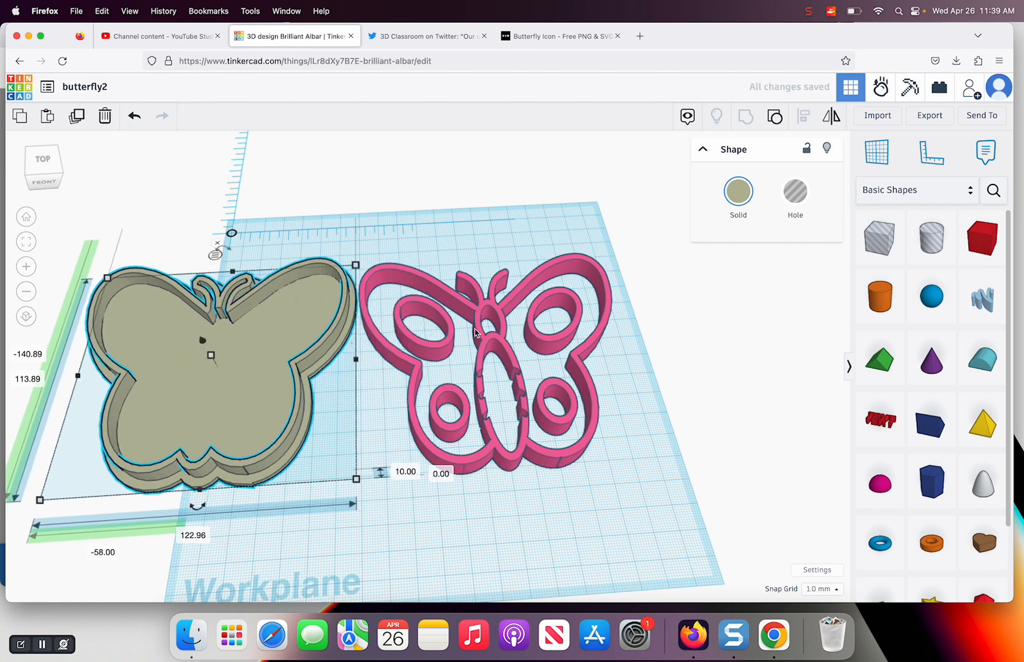
{"action": "left_click", "coordinate": [568, 359]}
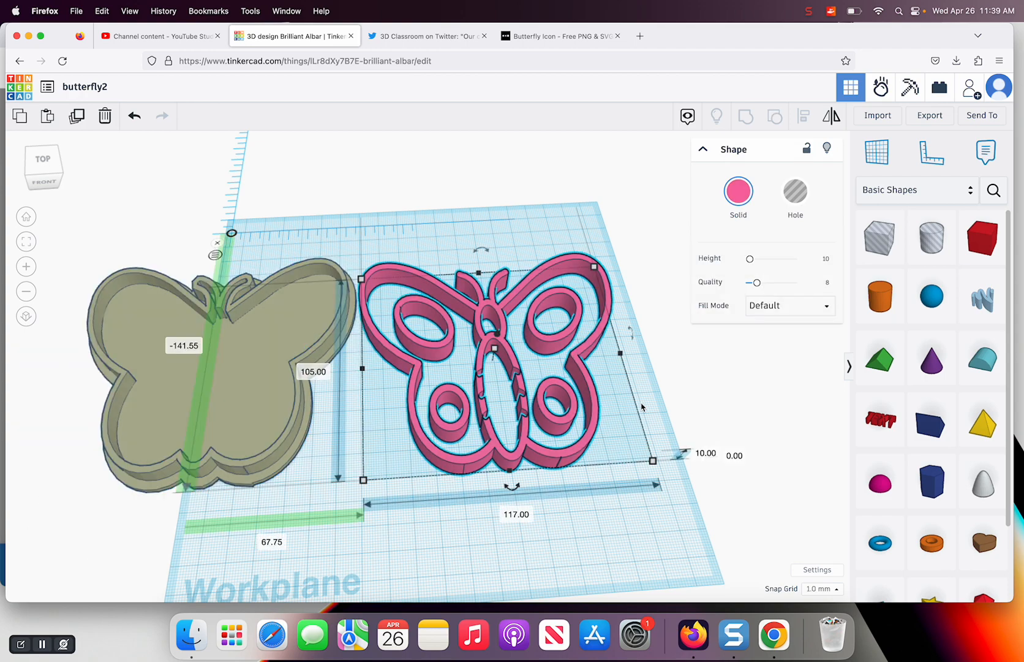
{"action": "left_click", "coordinate": [703, 453]}
{"action": "type", "text": "5"}
{"action": "key", "text": "Return"}
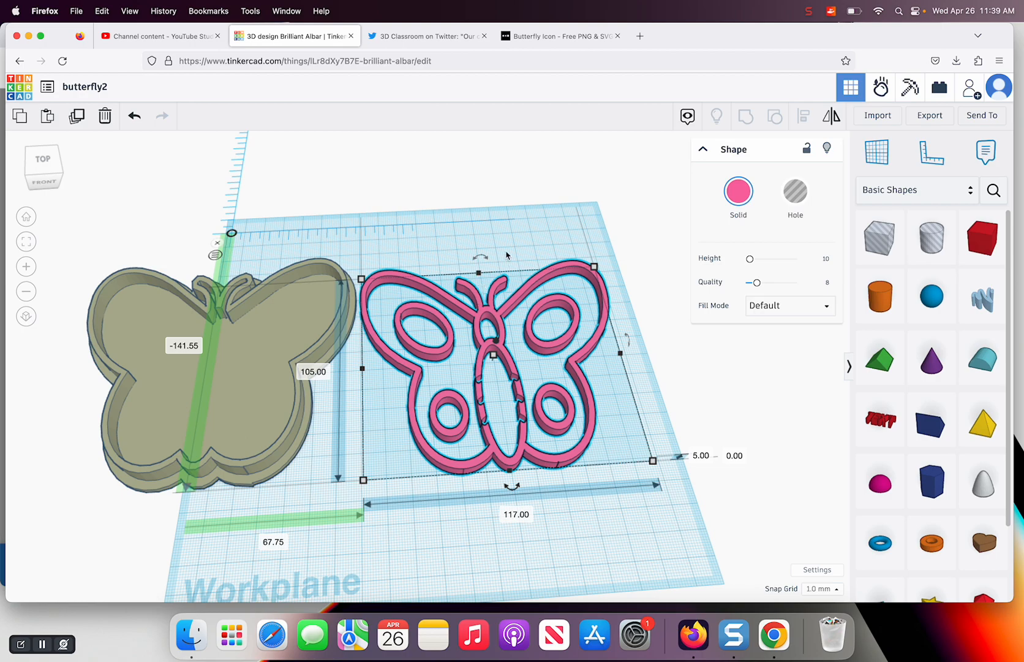
Add a box hole over the tips of the pink butterfly's antennae and resize it to 25 mm wide and 17 mm long
{"action": "scroll", "coordinate": [506, 254], "scroll_direction": "up", "scroll_amount": 10}
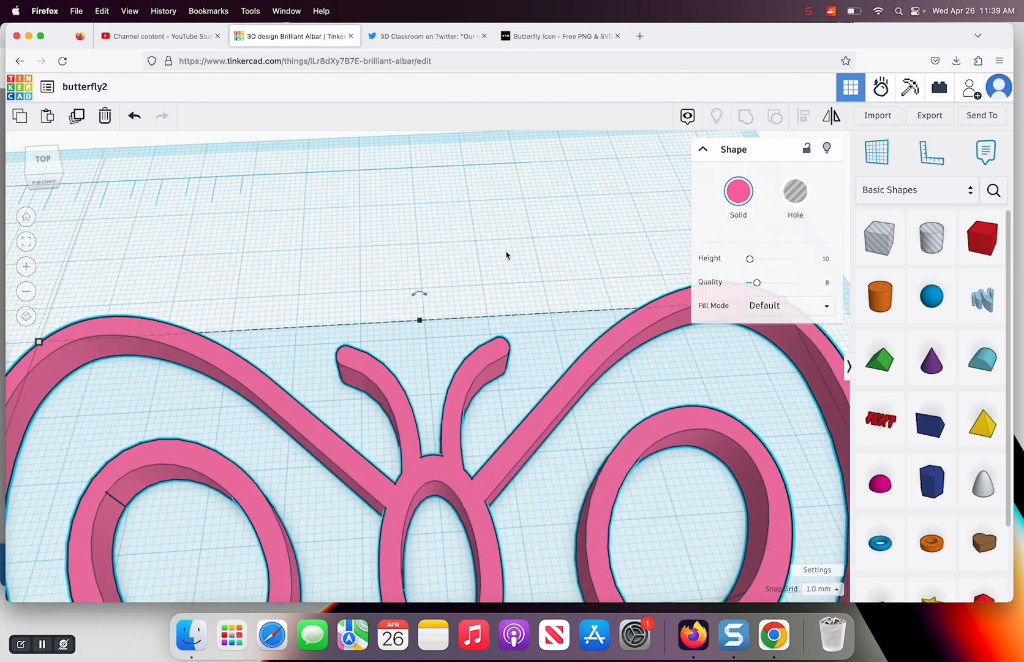
{"action": "left_click_drag", "start_coordinate": [889, 242], "coordinate": [442, 363]}
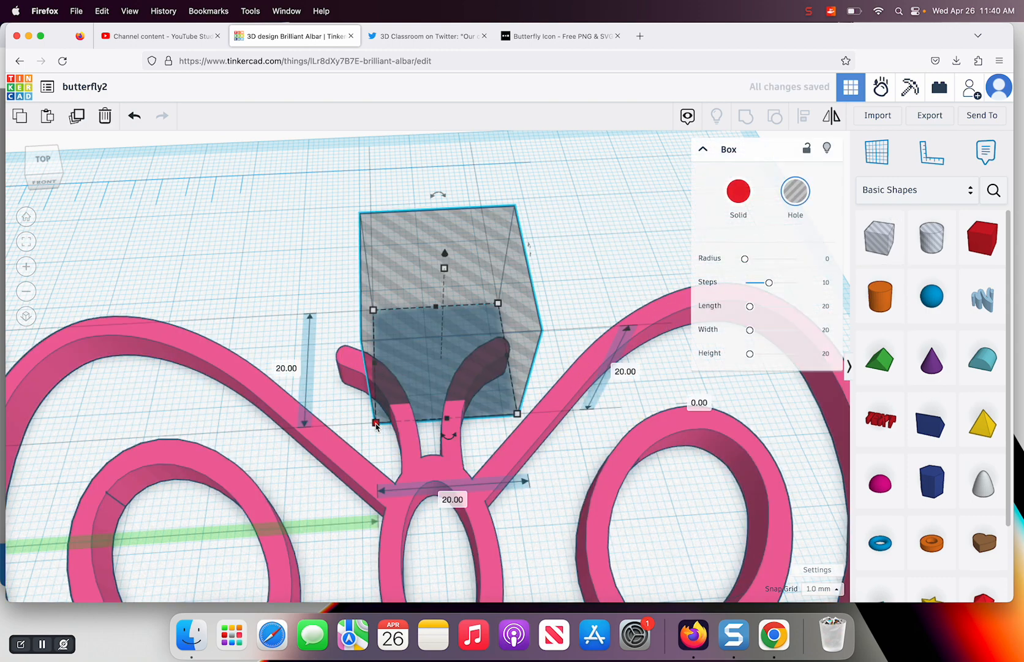
{"action": "left_click_drag", "start_coordinate": [375, 423], "coordinate": [340, 406]}
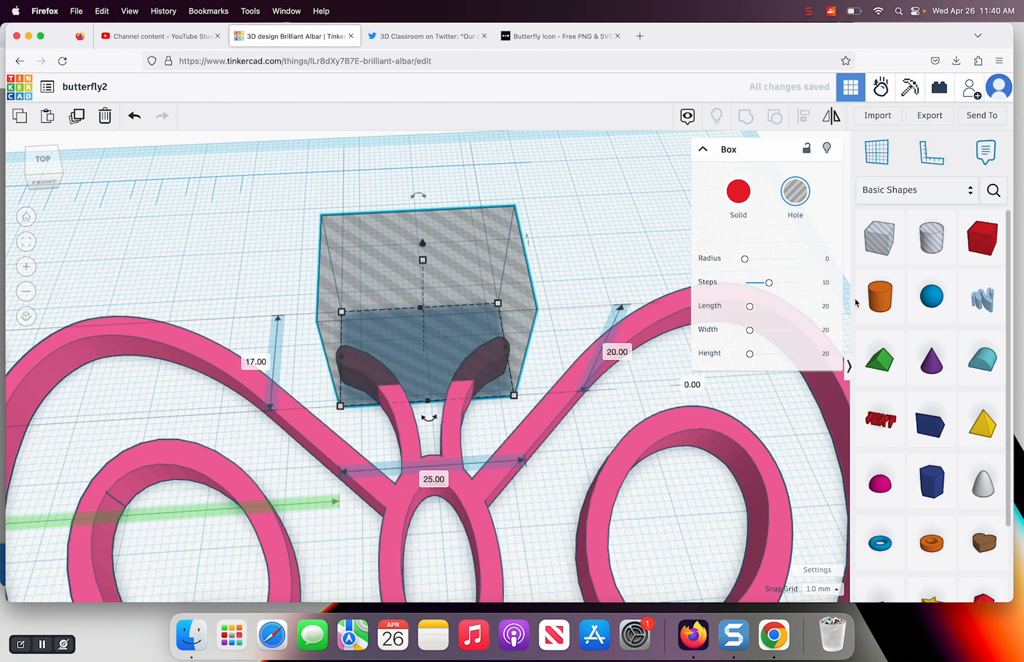
Add a second box hole, 16 mm wide and 20 mm long, covering the lower part of the pink butterfly's antennae between the wings
{"action": "left_click_drag", "start_coordinate": [880, 236], "coordinate": [427, 398]}
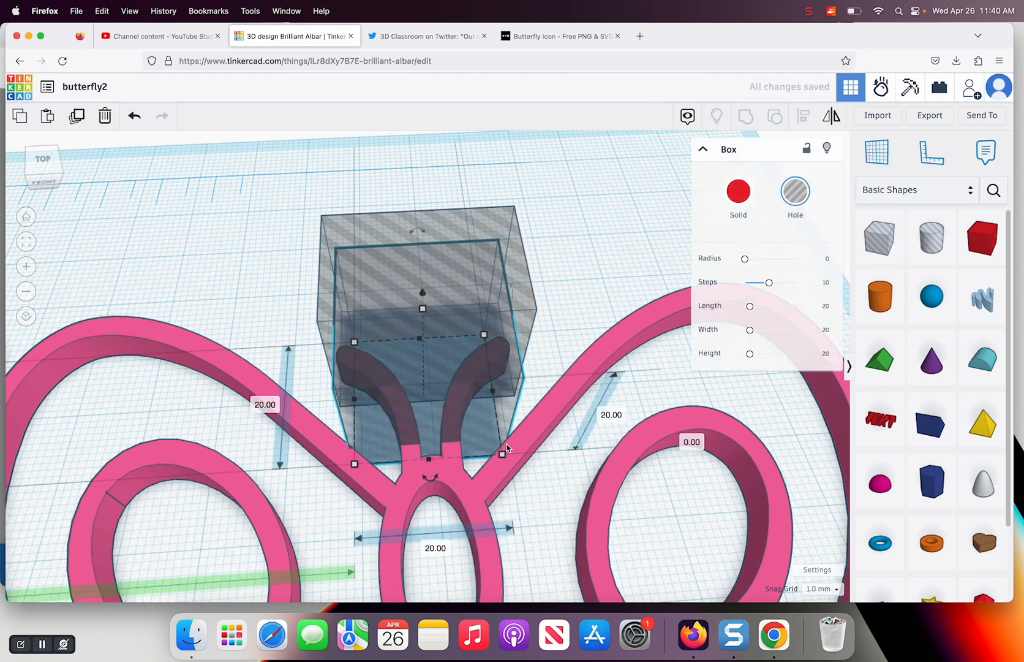
{"action": "left_click_drag", "start_coordinate": [503, 454], "coordinate": [475, 458]}
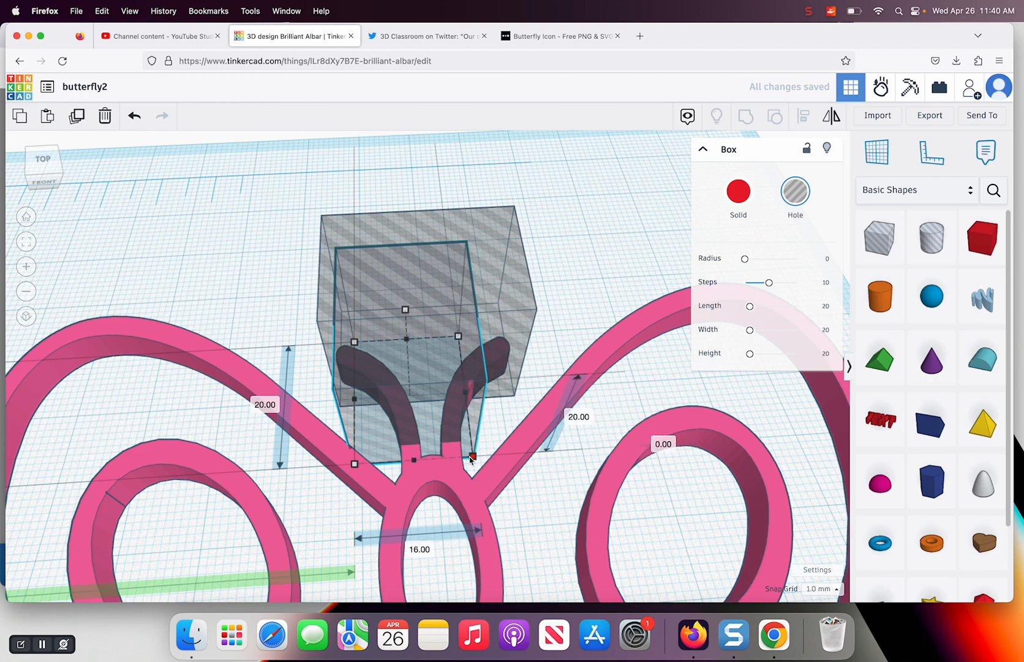
{"action": "left_click_drag", "start_coordinate": [384, 444], "coordinate": [401, 445]}
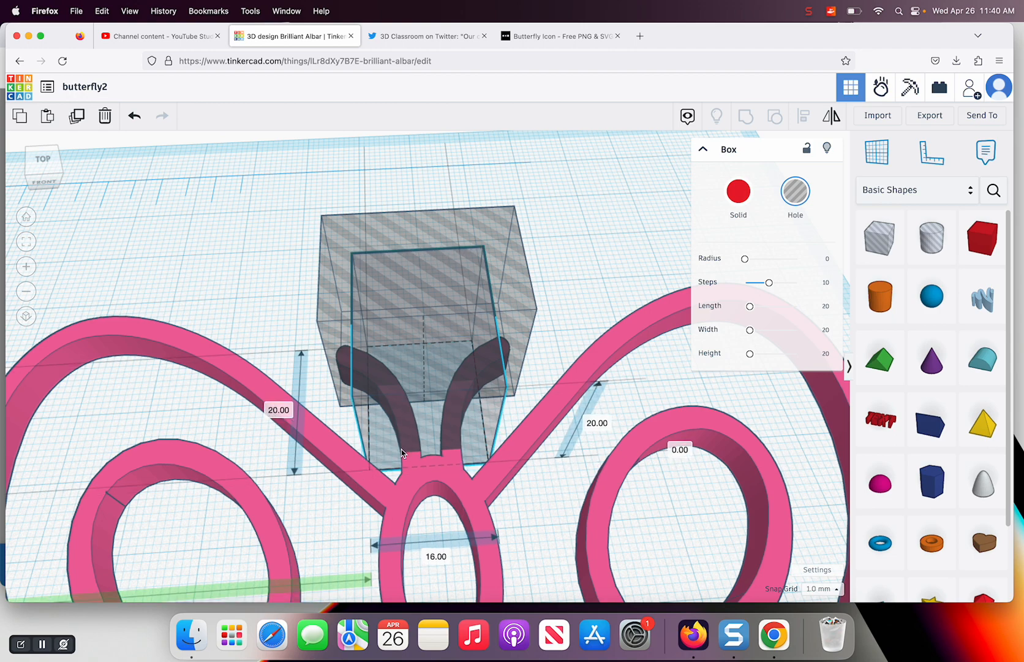
{"action": "left_click_drag", "start_coordinate": [401, 448], "coordinate": [400, 449]}
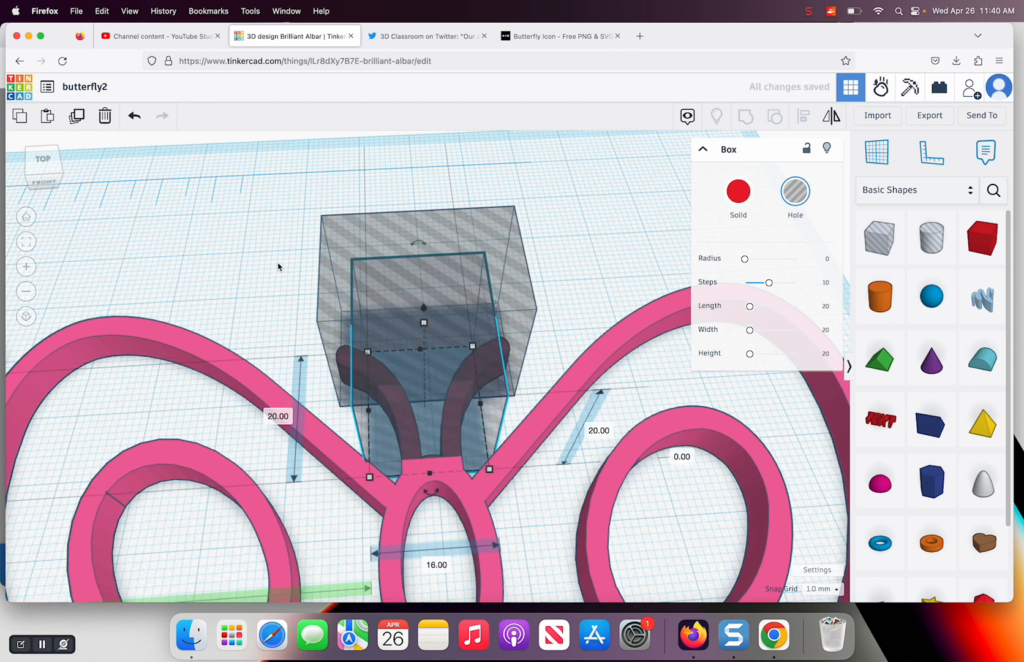
Group the two box holes with the pink butterfly to cut off its antennae
{"action": "key", "text": "super+a"}
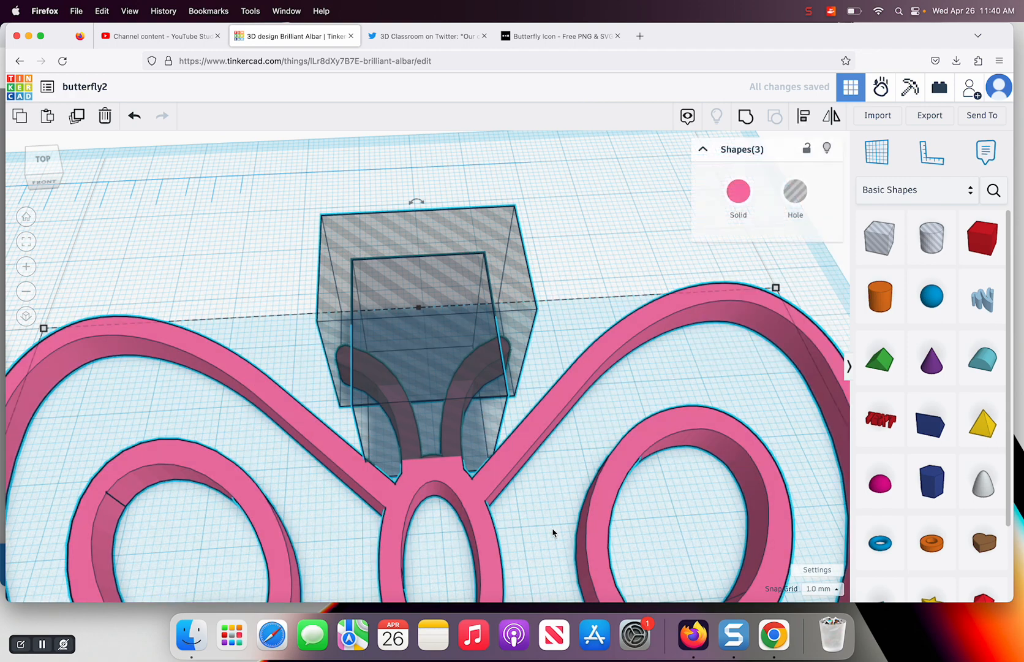
{"action": "left_click", "coordinate": [746, 116]}
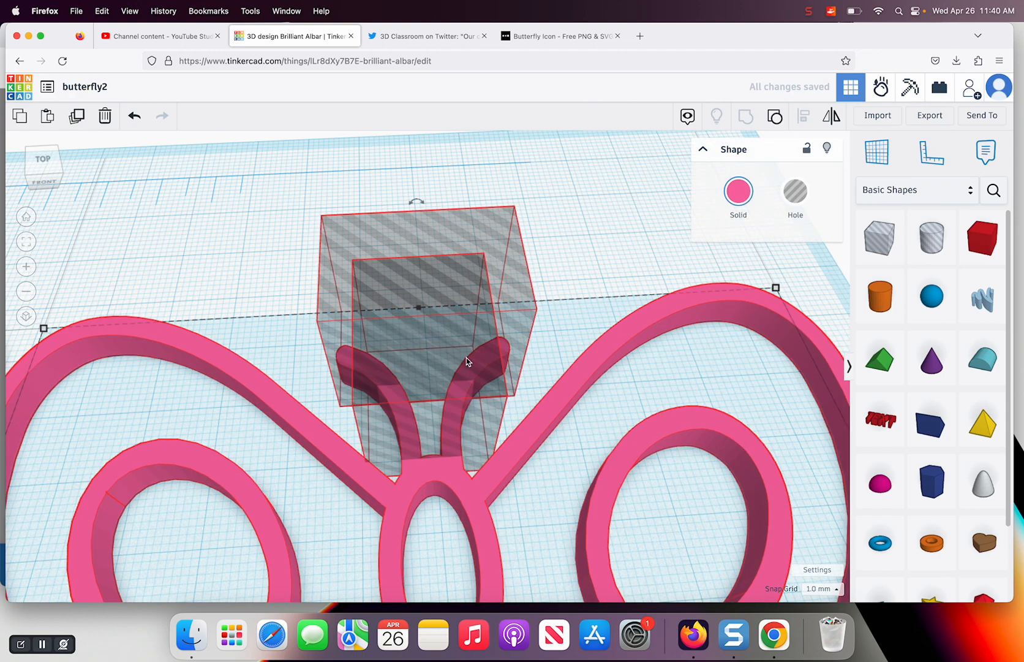
{"action": "scroll", "coordinate": [467, 358], "scroll_direction": "down", "scroll_amount": 5}
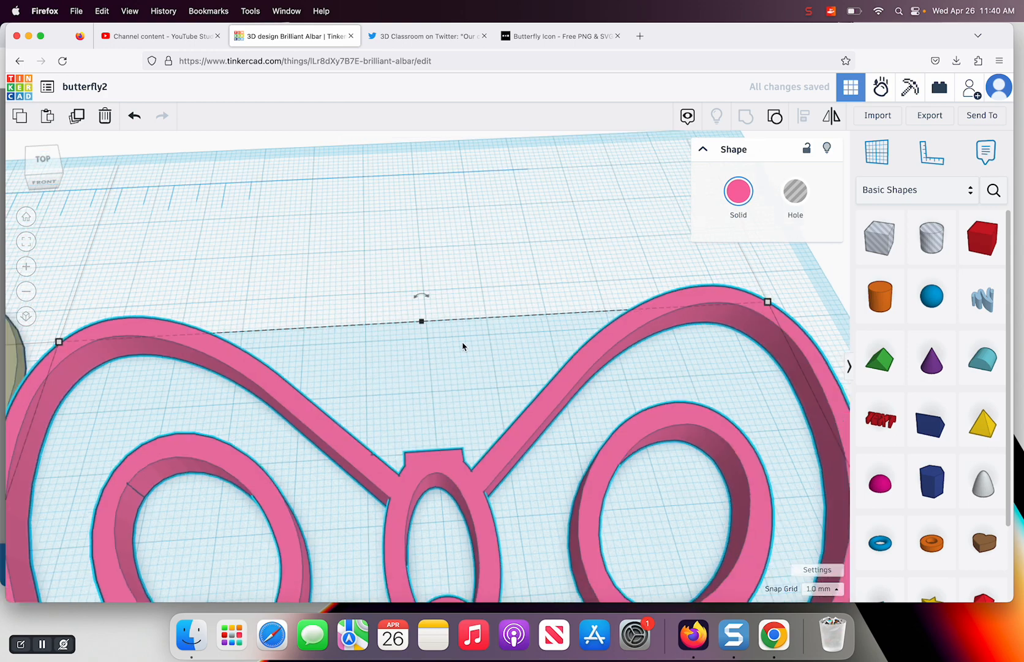
Move the olive butterfly onto the pink one and align both on their centers along the width and the length
{"action": "scroll", "coordinate": [463, 346], "scroll_direction": "down", "scroll_amount": 5}
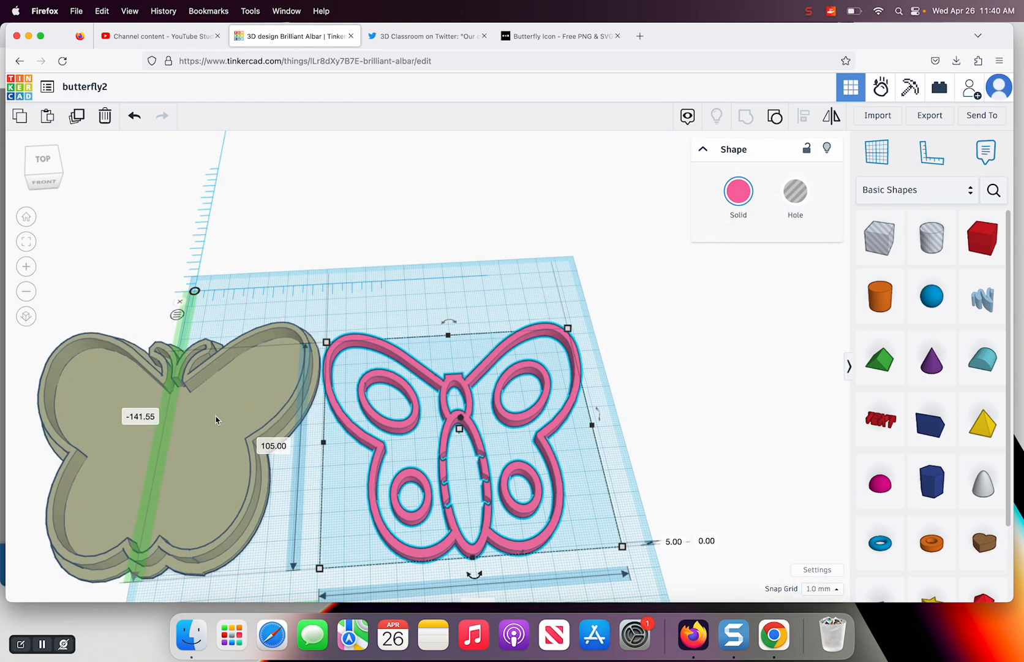
{"action": "left_click_drag", "start_coordinate": [236, 418], "coordinate": [429, 416]}
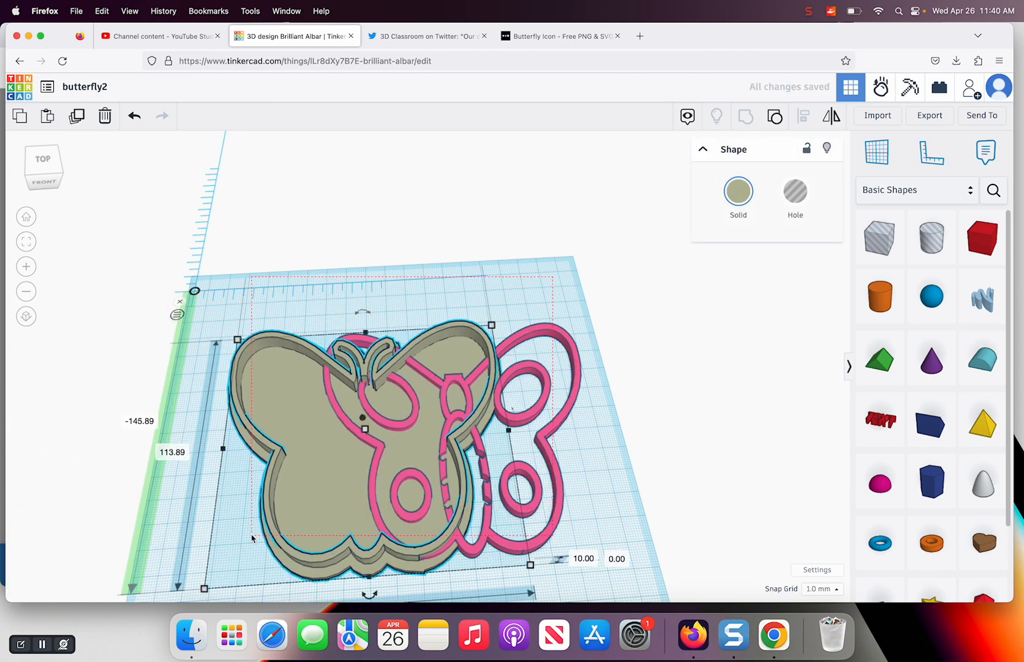
{"action": "key", "text": "ctrl+a"}
{"action": "left_click", "coordinate": [804, 117]}
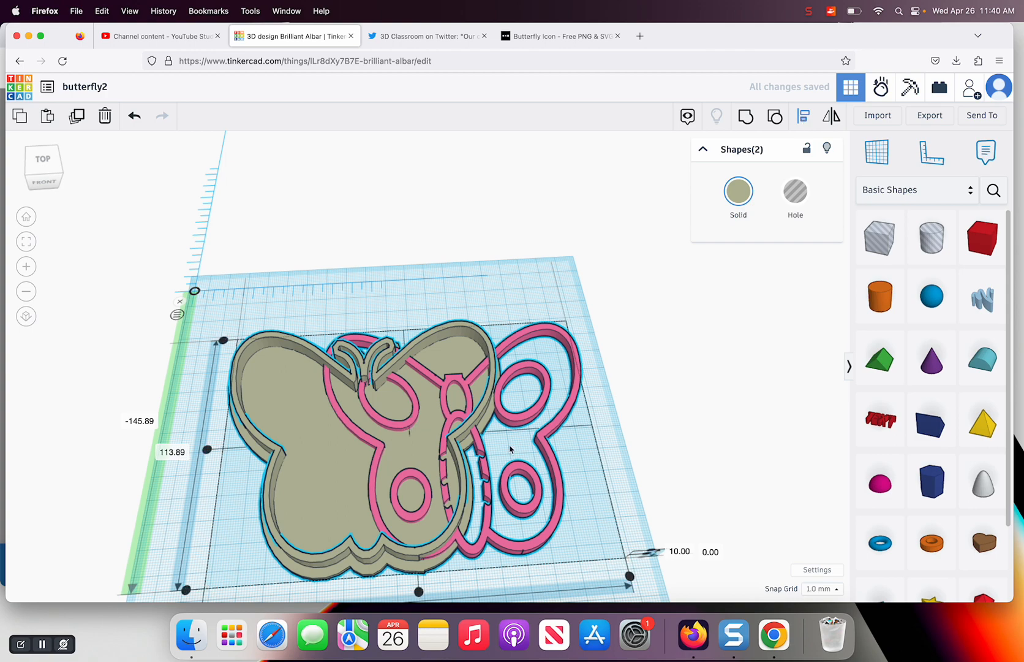
{"action": "left_click", "coordinate": [419, 592]}
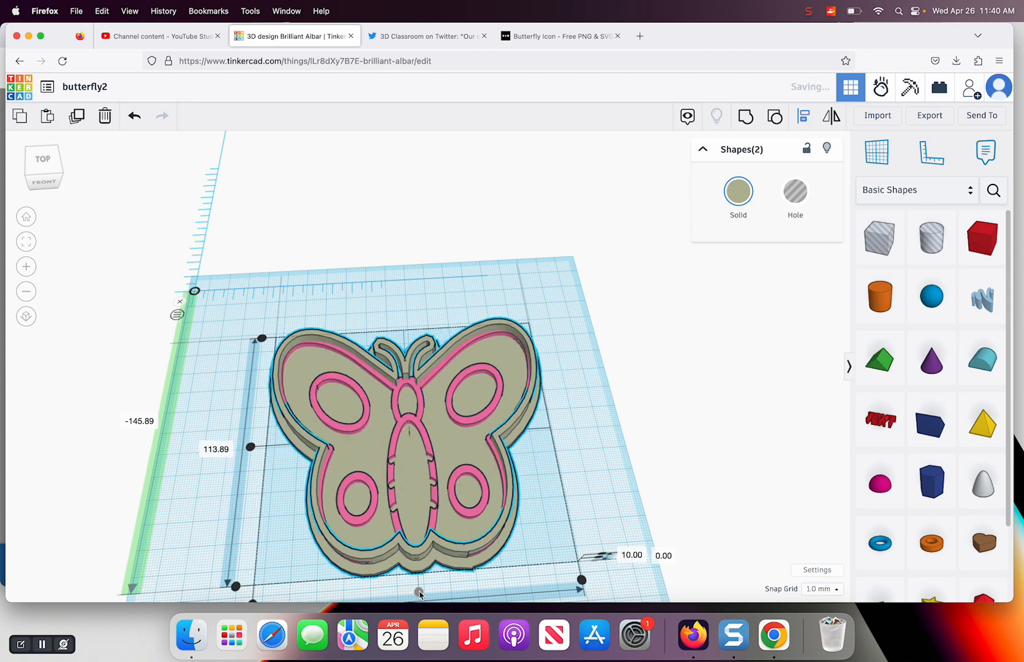
{"action": "left_click", "coordinate": [250, 448]}
{"action": "left_click", "coordinate": [533, 279]}
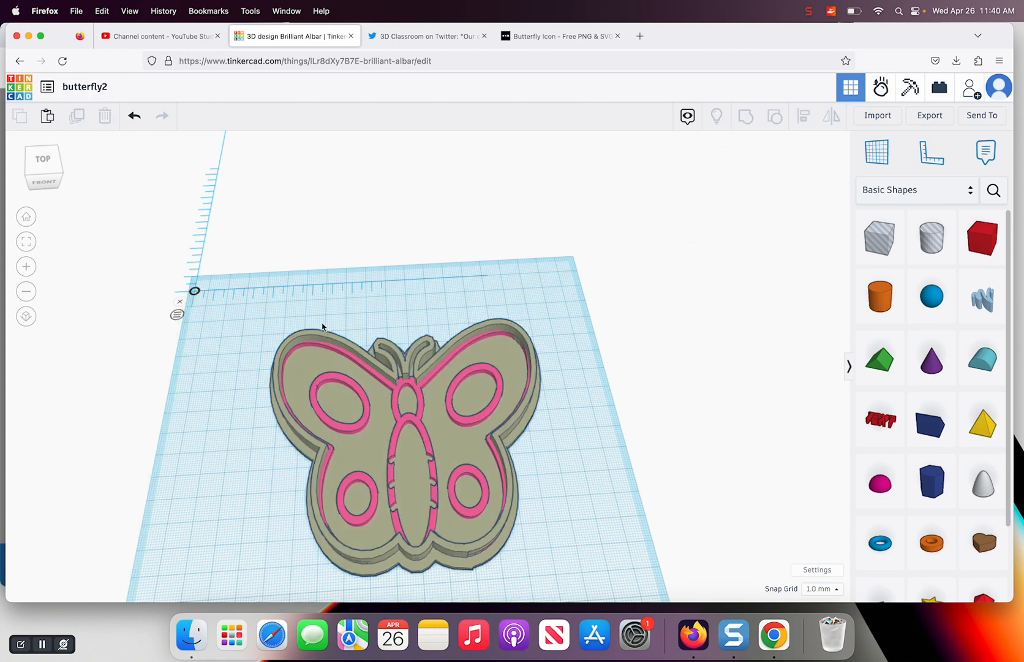
Examine from a low angle and from above how the pink butterfly fits inside the outer wall near the antennae
{"action": "left_click", "coordinate": [52, 173]}
{"action": "left_click", "coordinate": [54, 170]}
{"action": "left_click", "coordinate": [54, 169]}
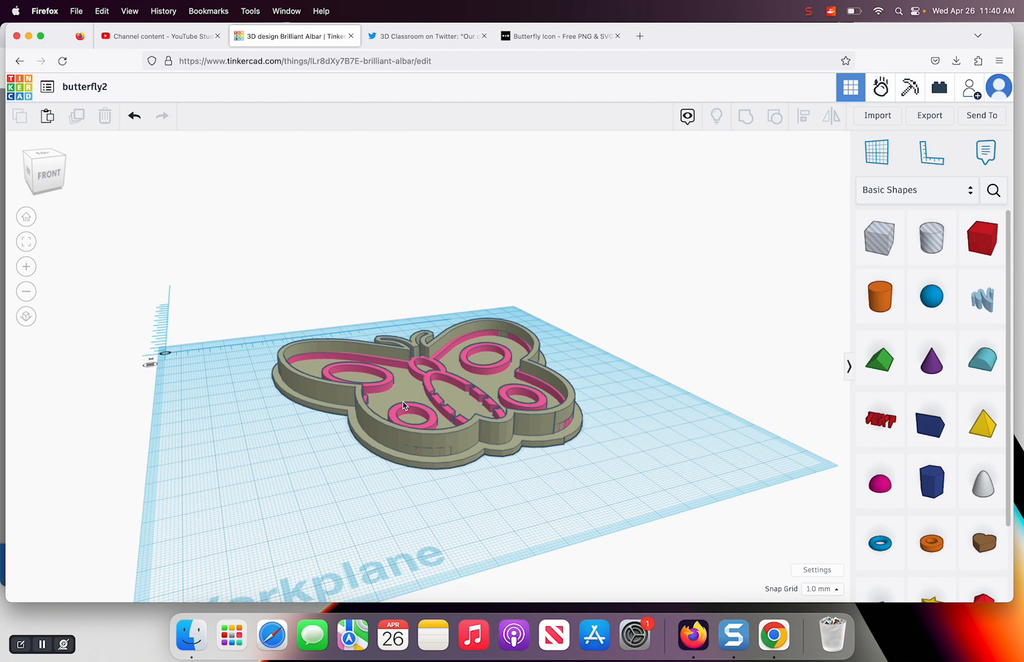
{"action": "scroll", "coordinate": [392, 354], "scroll_direction": "down", "scroll_amount": 1}
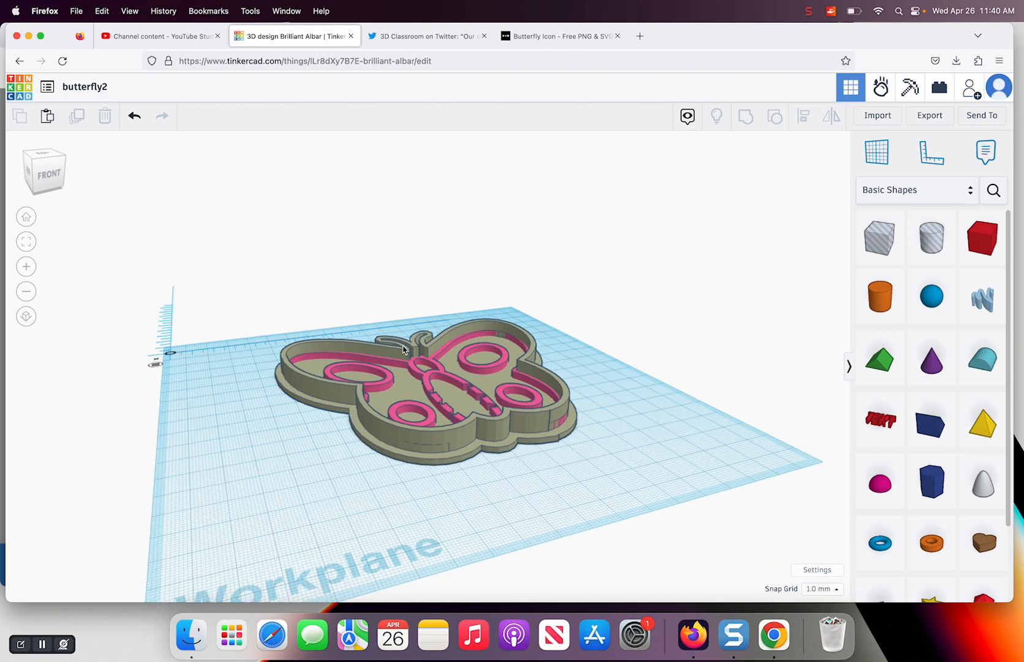
{"action": "scroll", "coordinate": [383, 347], "scroll_direction": "up", "scroll_amount": 2}
{"action": "scroll", "coordinate": [384, 347], "scroll_direction": "up", "scroll_amount": 3}
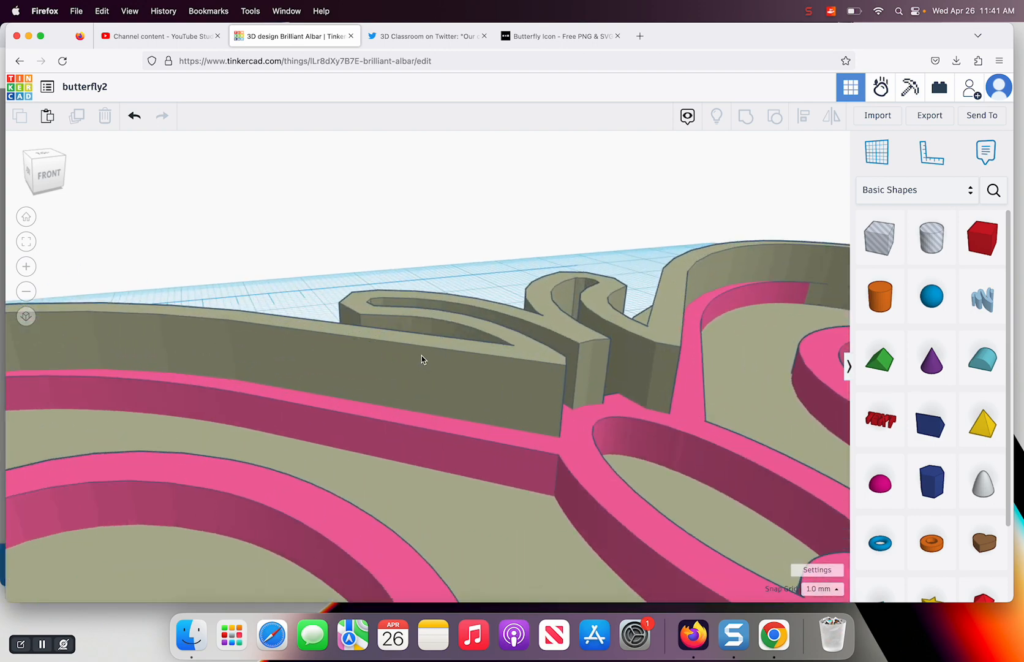
{"action": "scroll", "coordinate": [420, 357], "scroll_direction": "down", "scroll_amount": 6}
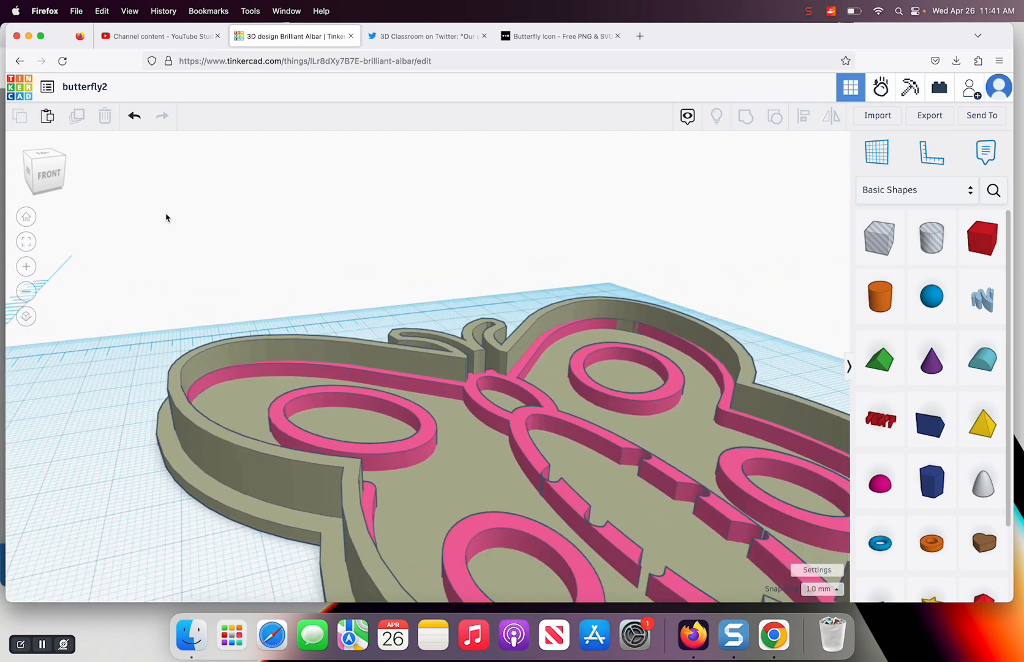
{"action": "left_click", "coordinate": [46, 185]}
{"action": "left_click_drag", "start_coordinate": [47, 186], "coordinate": [49, 190]}
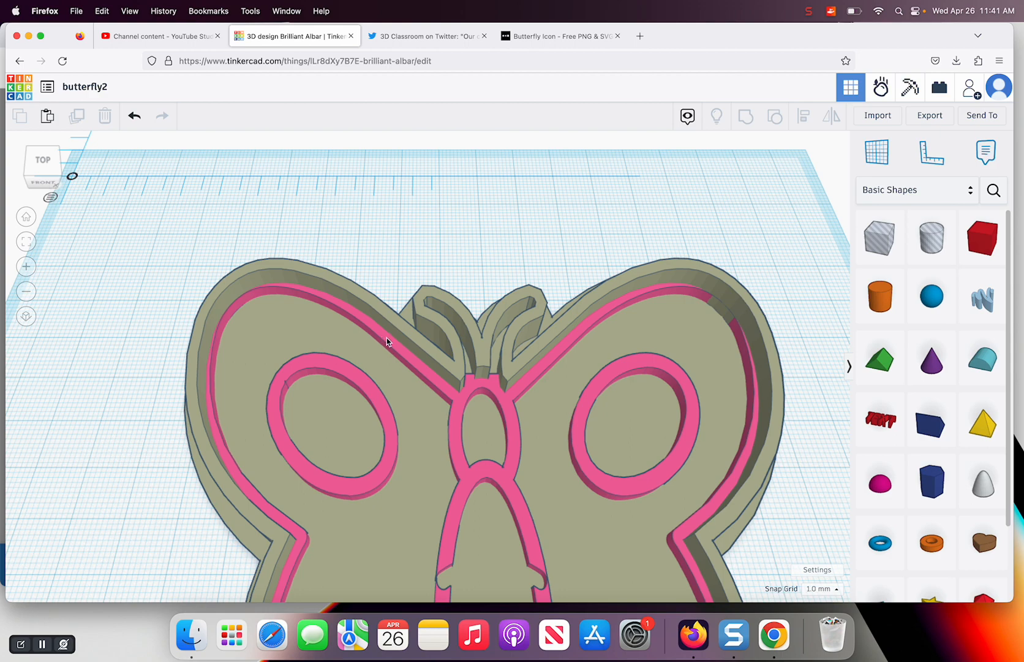
Group the pink butterfly and the olive butterfly into a single shape
{"action": "scroll", "coordinate": [370, 382], "scroll_direction": "down", "scroll_amount": 8}
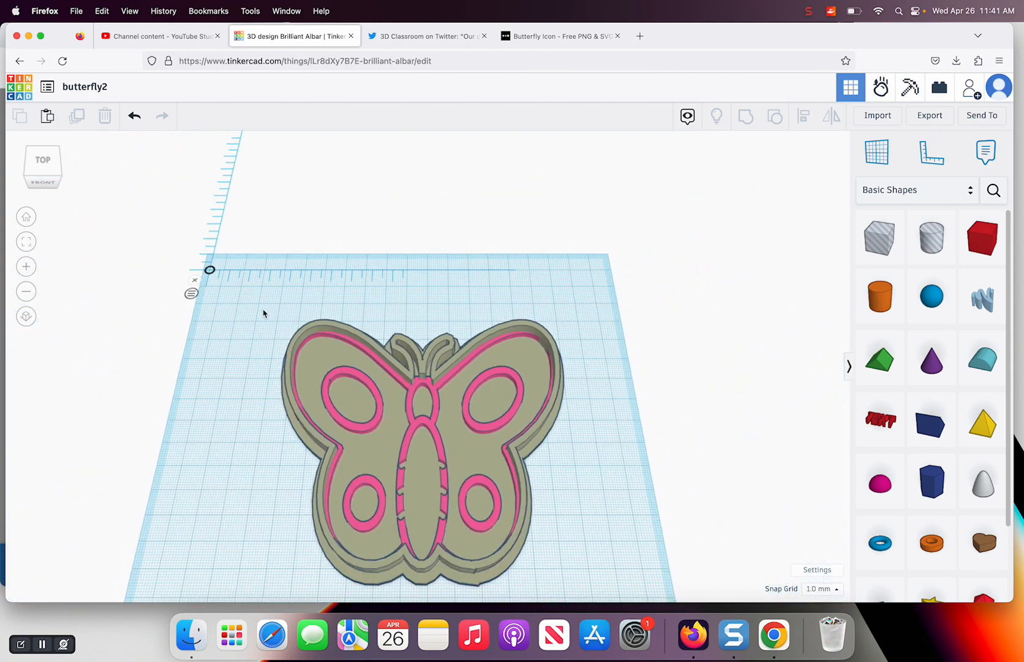
{"action": "left_click_drag", "start_coordinate": [263, 313], "coordinate": [570, 521]}
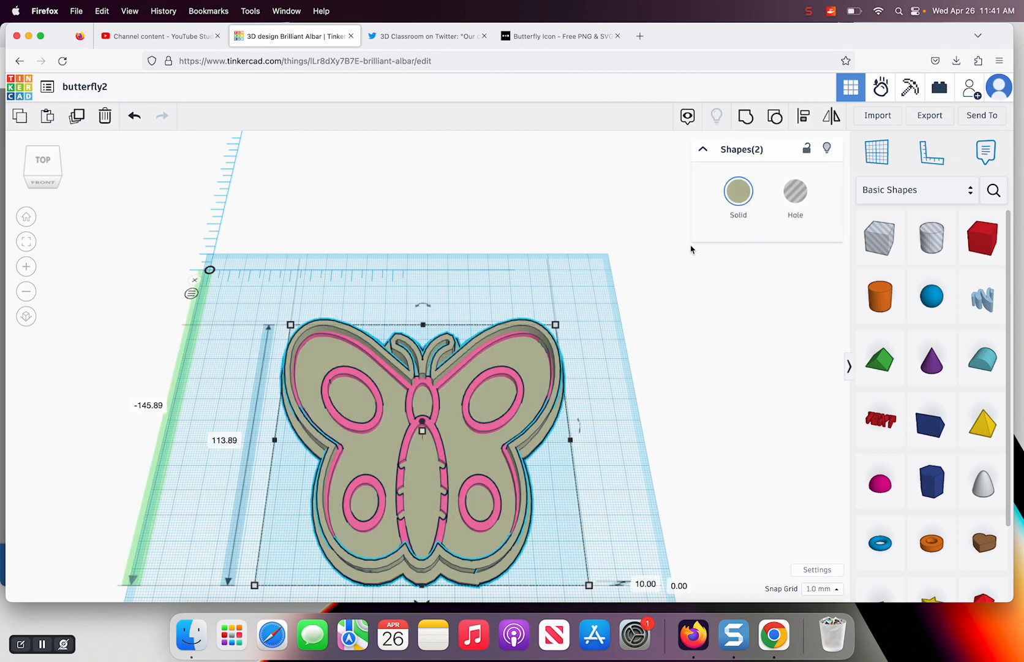
{"action": "left_click", "coordinate": [744, 118]}
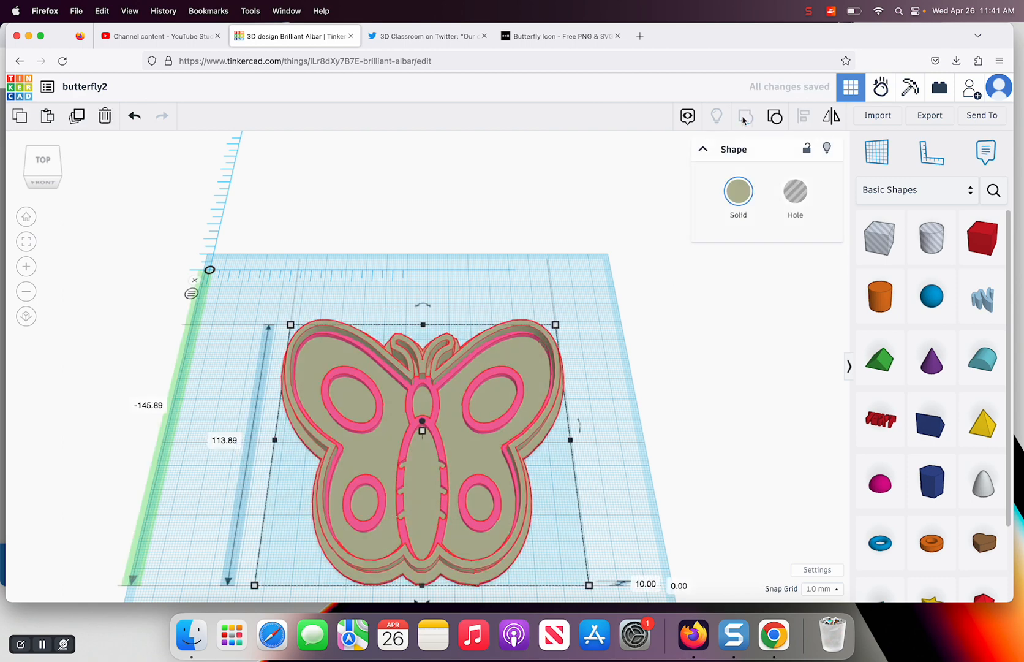
{"action": "left_click", "coordinate": [581, 296]}
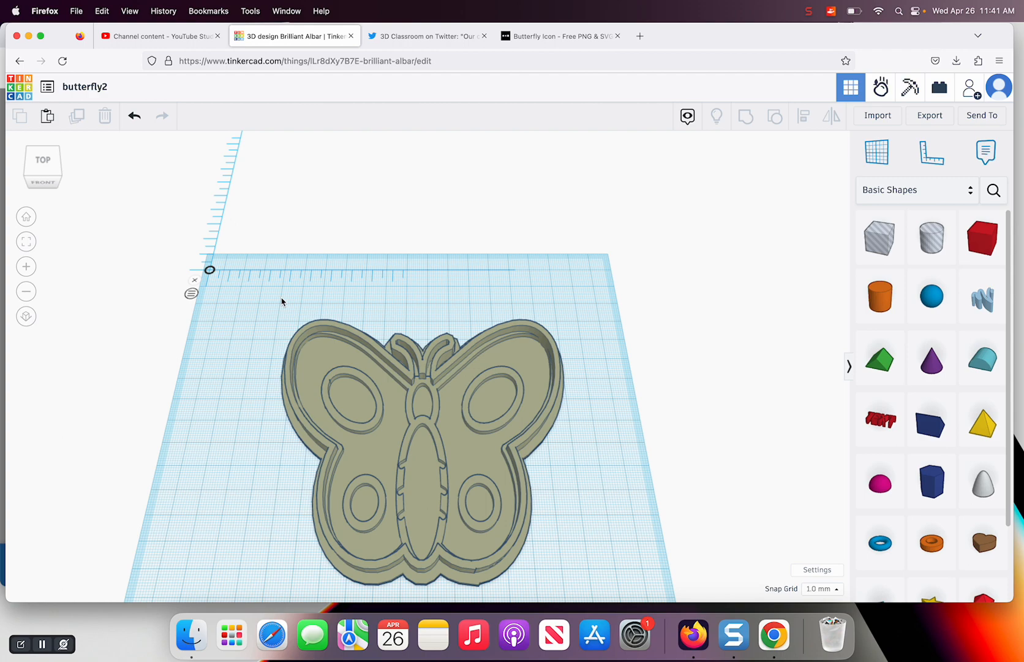
Place two cylinder holes, each 15 mm wide and 16 mm long, on the butterfly's base on either side of the body
{"action": "left_click_drag", "start_coordinate": [52, 171], "coordinate": [52, 167]}
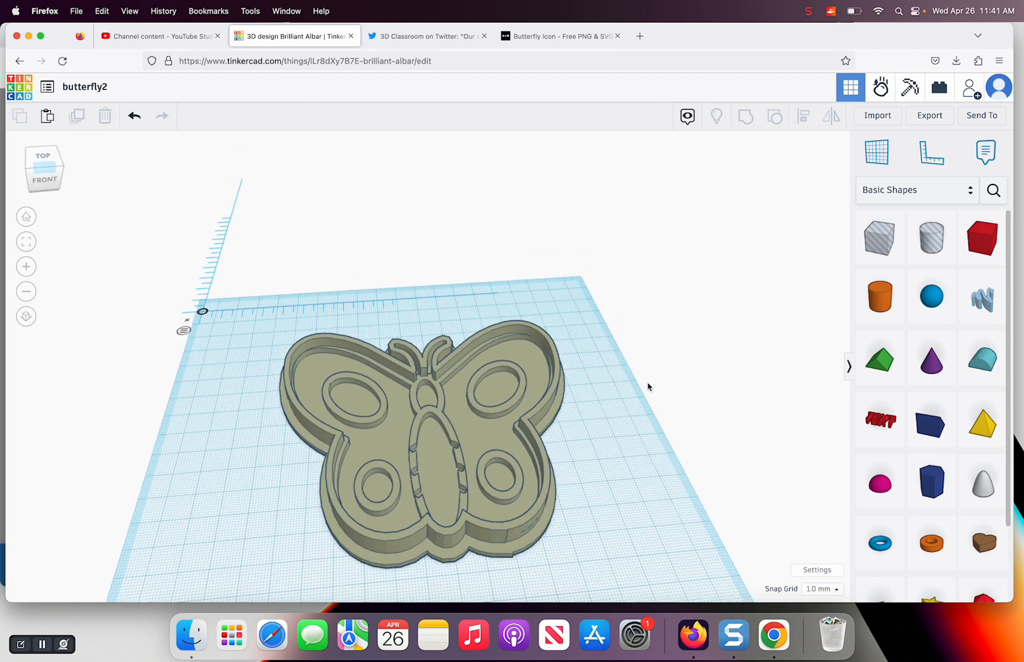
{"action": "left_click_drag", "start_coordinate": [932, 237], "coordinate": [393, 446]}
{"action": "key", "text": "ctrl+d"}
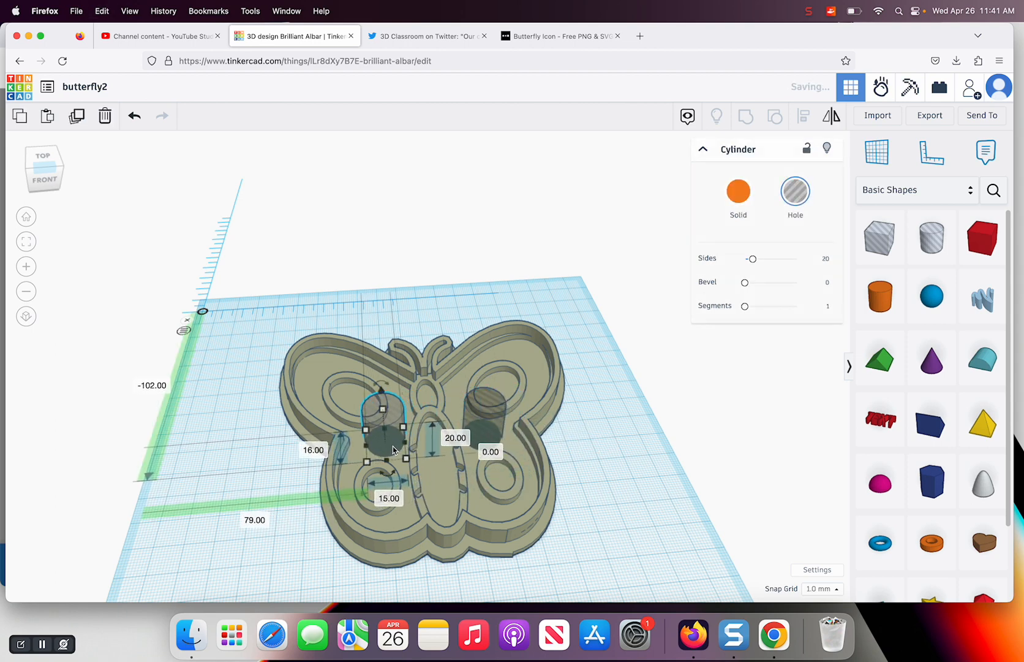
Group the two cylinder holes with the butterfly to cut openings through its base
{"action": "left_click", "coordinate": [268, 333]}
{"action": "left_click_drag", "start_coordinate": [268, 333], "coordinate": [596, 542]}
{"action": "left_click", "coordinate": [745, 115]}
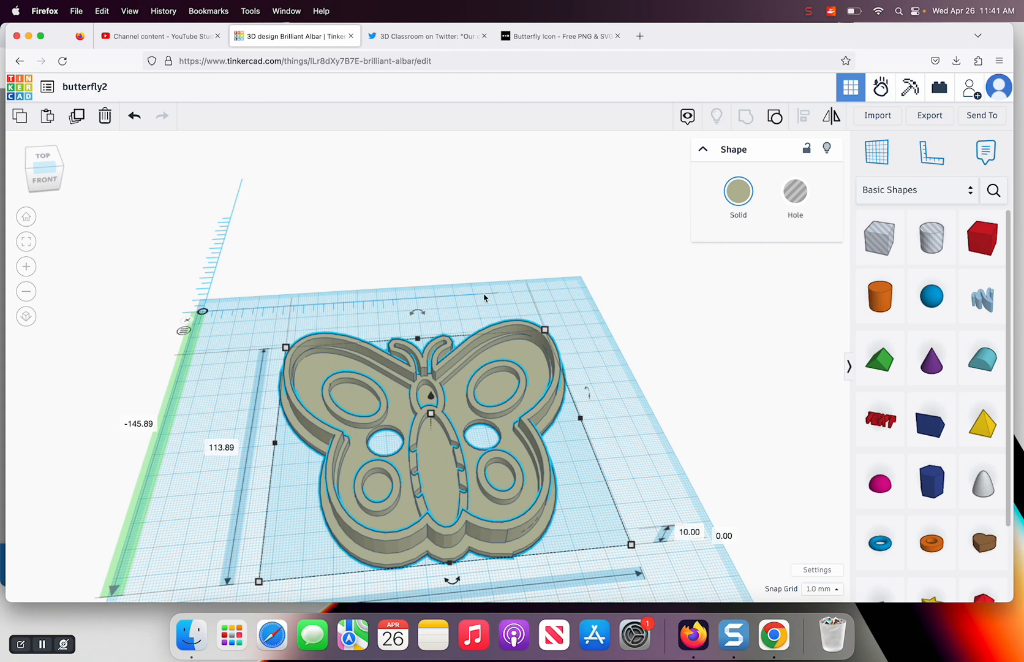
{"action": "left_click", "coordinate": [574, 322]}
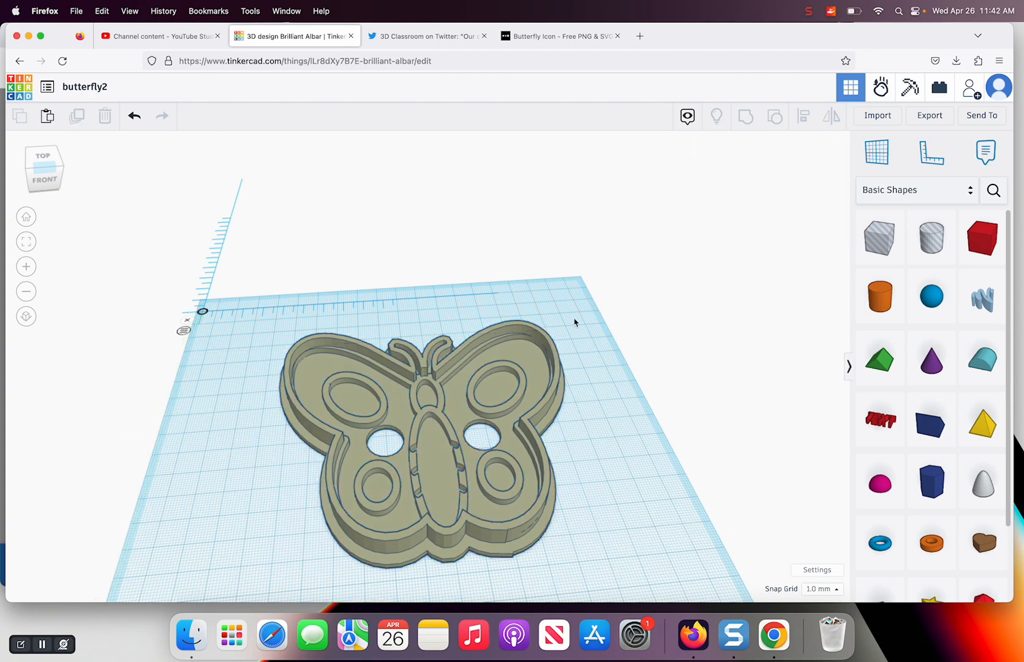
Return to the dashboard and create a new 3D design
{"action": "left_click", "coordinate": [20, 90]}
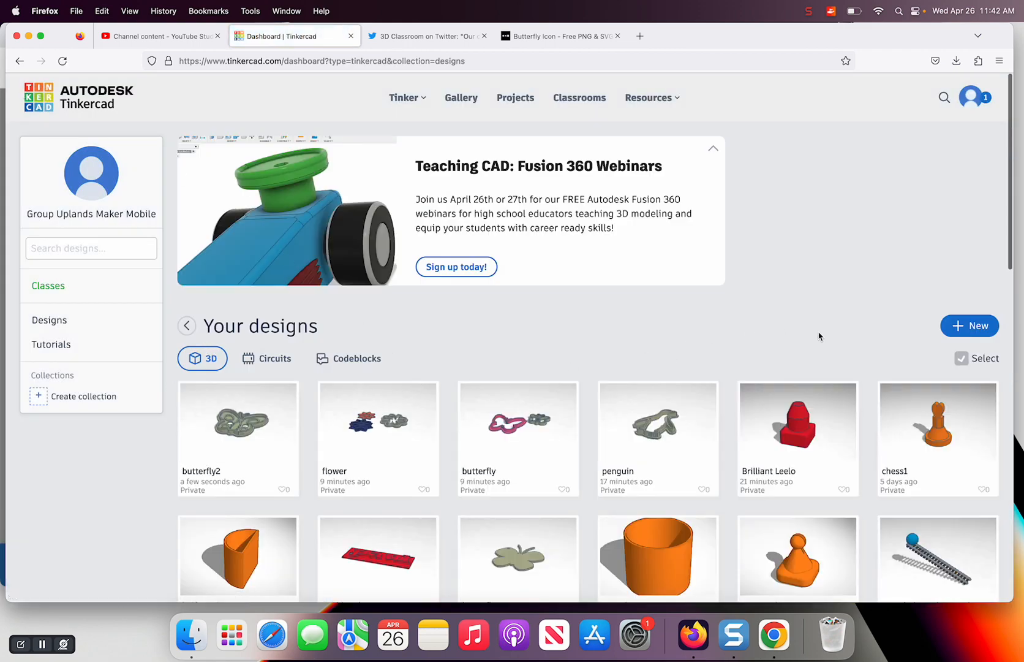
{"action": "left_click", "coordinate": [958, 326]}
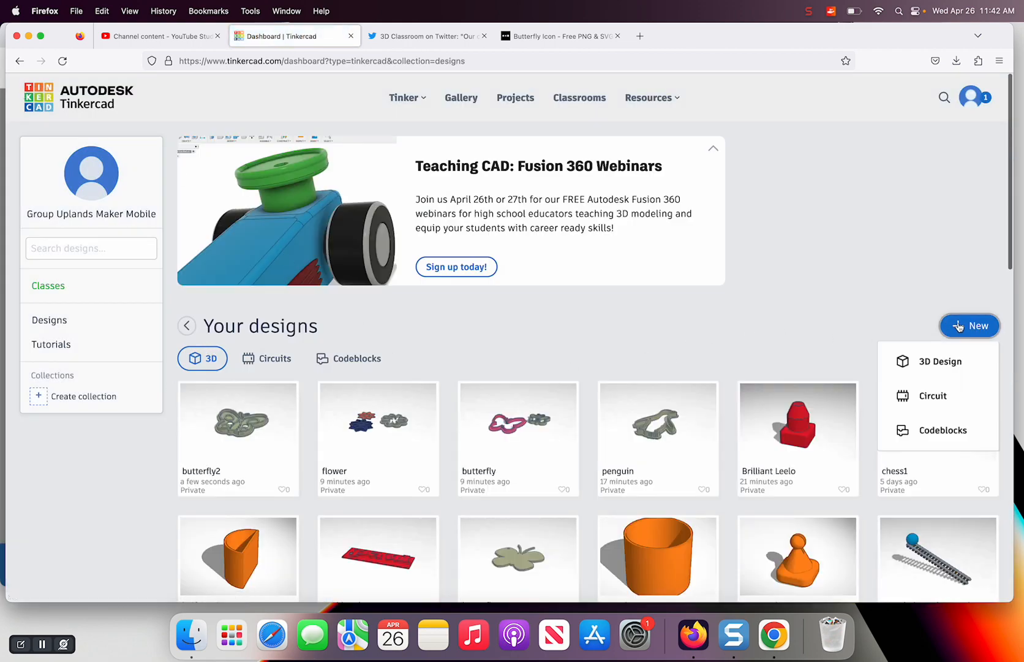
{"action": "left_click", "coordinate": [927, 362]}
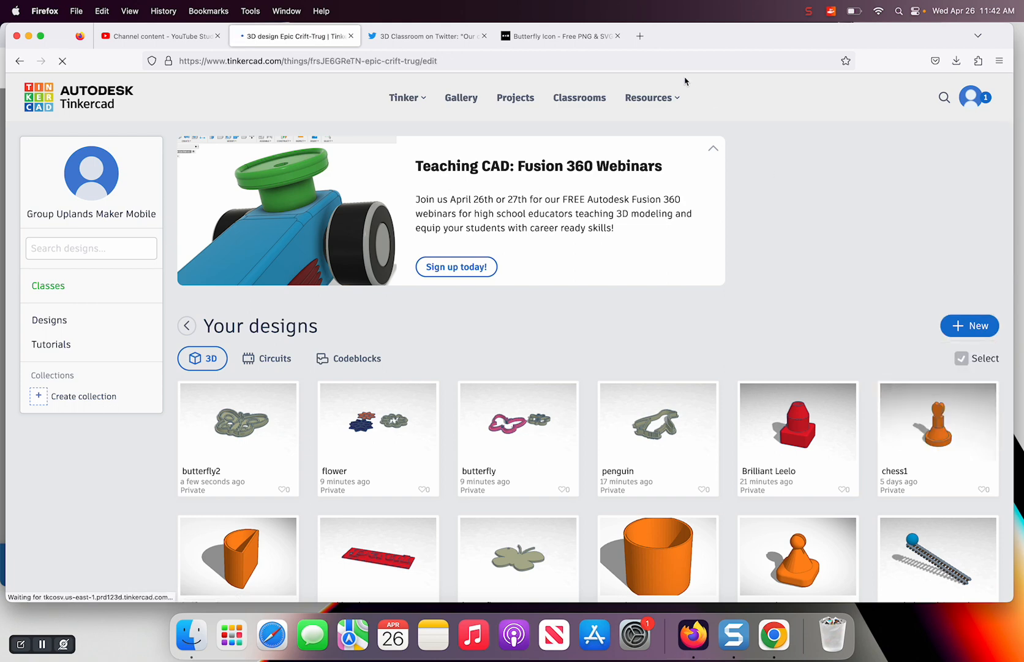
Switch to the Noun Project page and search its icons for "penguin"
{"action": "left_click", "coordinate": [559, 36]}
{"action": "left_click", "coordinate": [452, 134]}
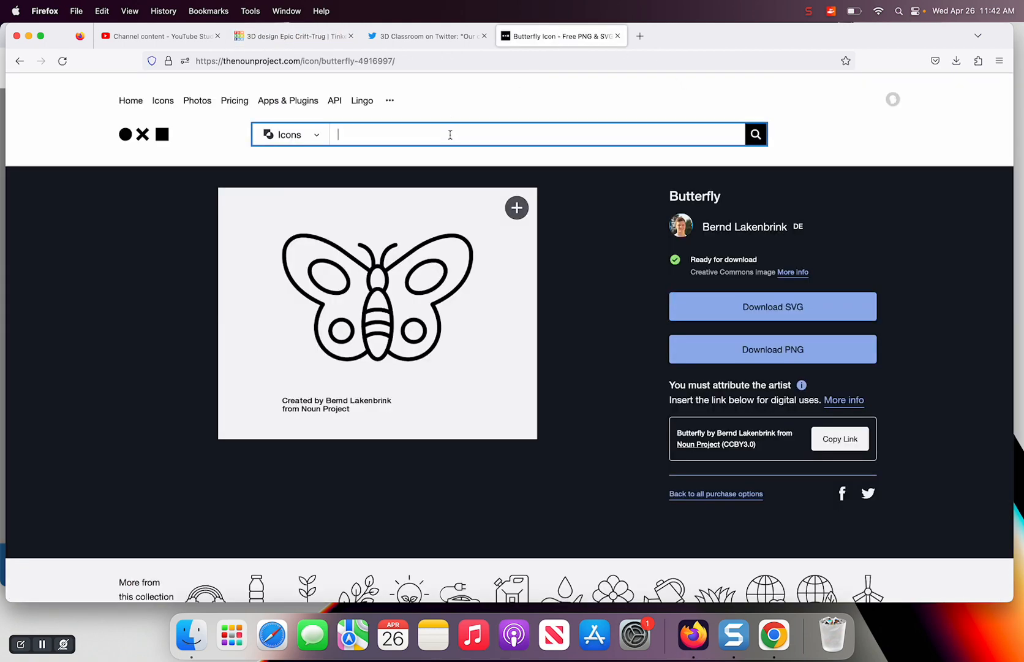
{"action": "type", "text": "penguin"}
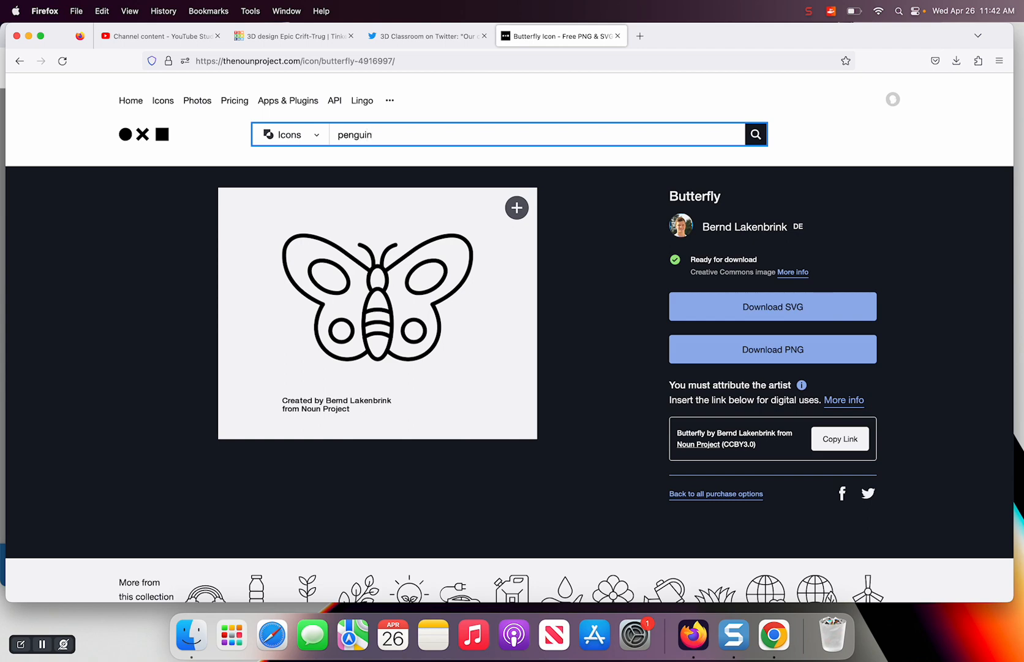
{"action": "key", "text": "Return"}
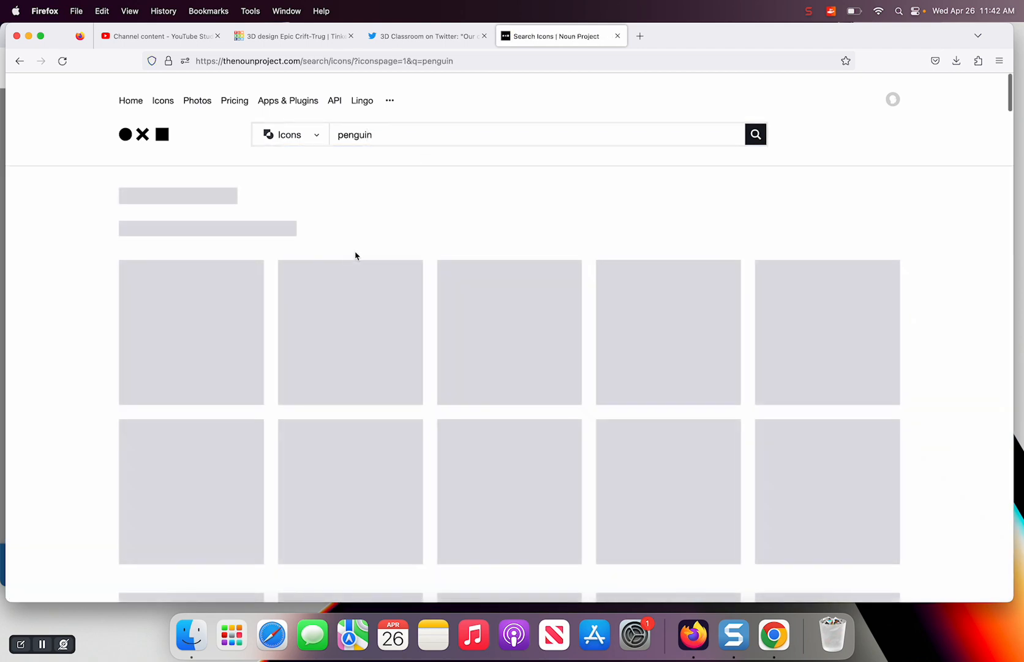
Browse the penguin icon results for a bold, solid penguin suitable for a cutter
{"action": "scroll", "coordinate": [495, 349], "scroll_direction": "down", "scroll_amount": 5}
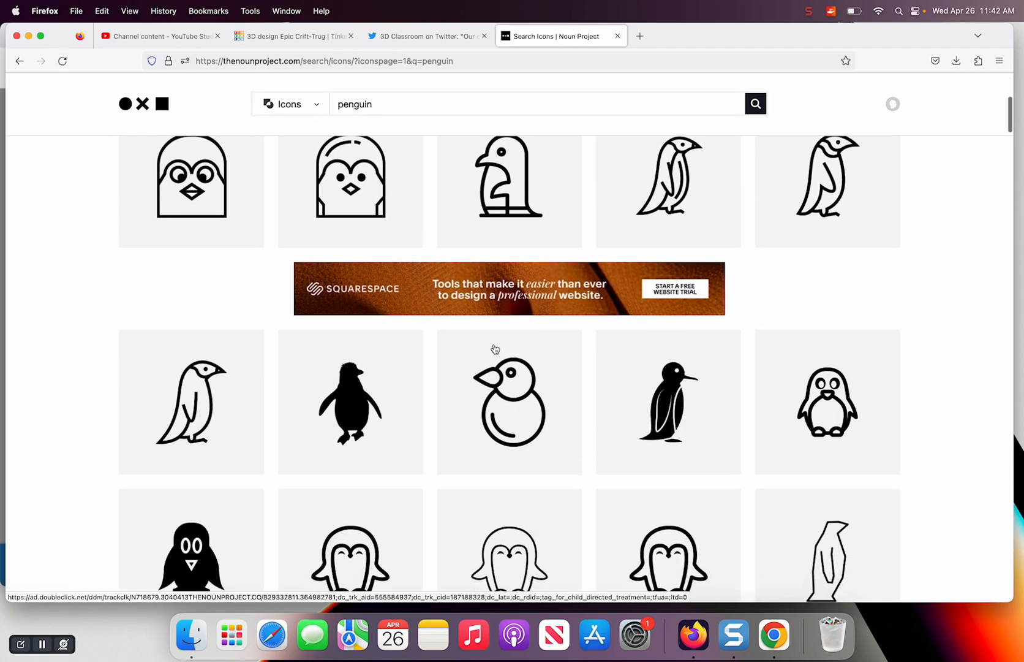
{"action": "scroll", "coordinate": [495, 348], "scroll_direction": "down", "scroll_amount": 7}
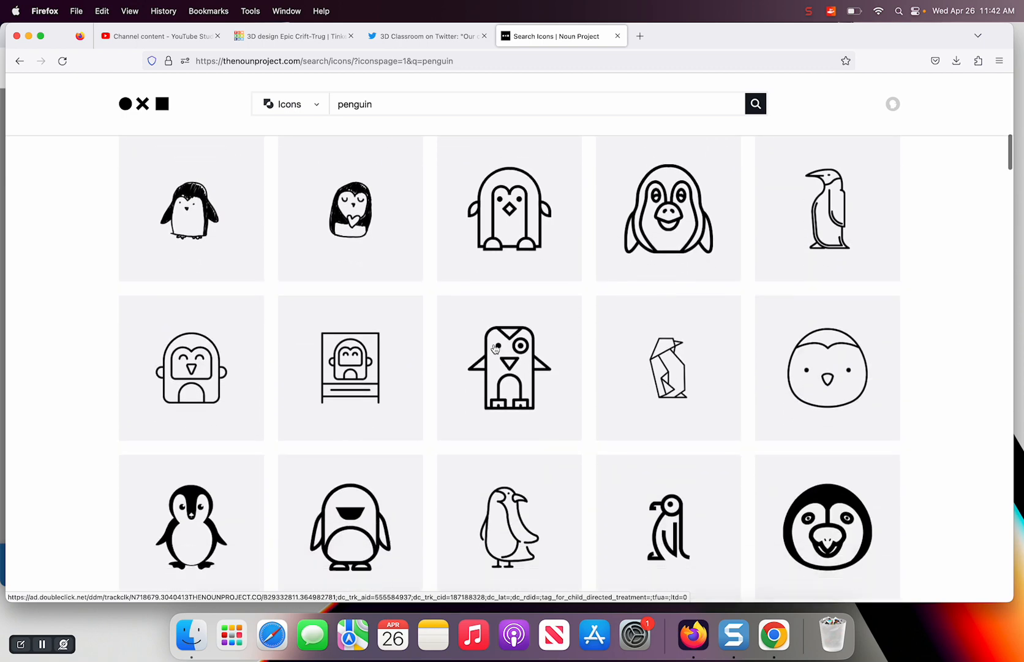
{"action": "scroll", "coordinate": [495, 348], "scroll_direction": "up", "scroll_amount": 9}
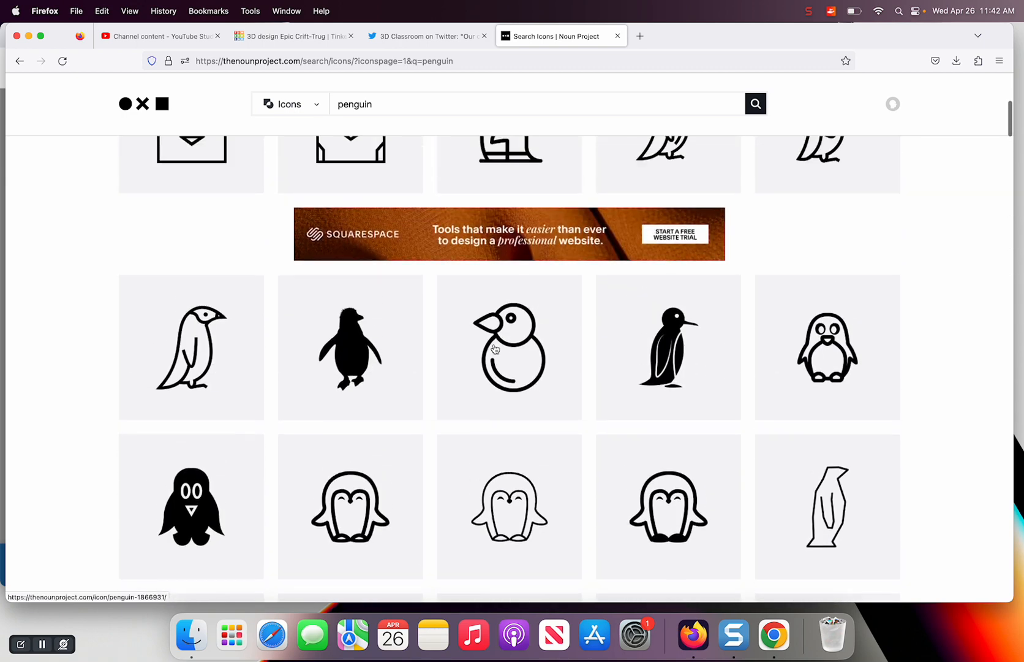
{"action": "scroll", "coordinate": [495, 349], "scroll_direction": "up", "scroll_amount": 6}
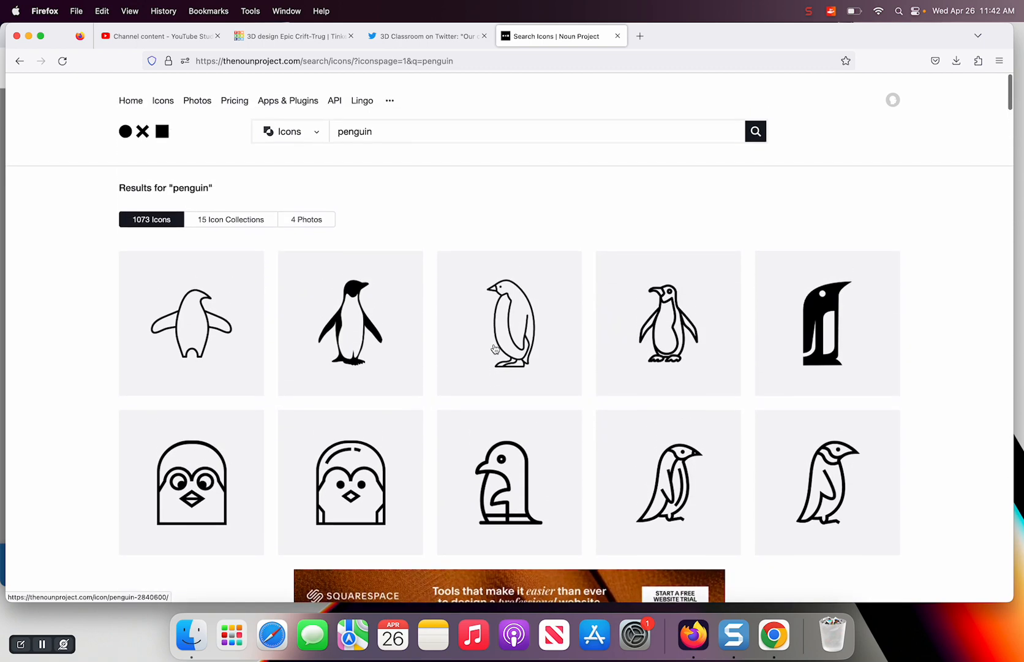
{"action": "scroll", "coordinate": [495, 349], "scroll_direction": "down", "scroll_amount": 5}
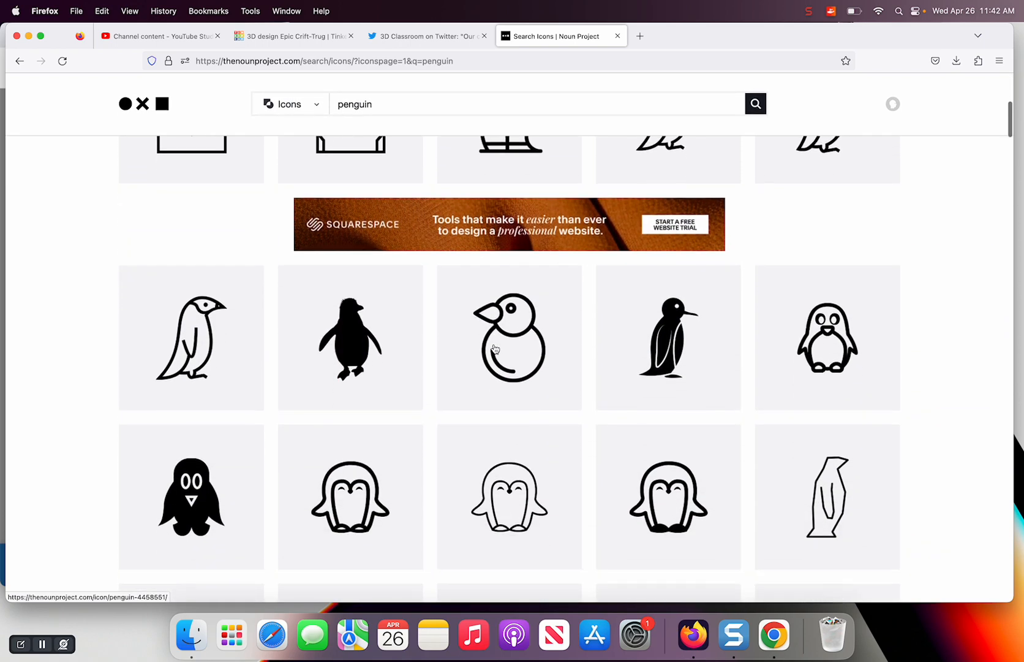
{"action": "scroll", "coordinate": [495, 349], "scroll_direction": "down", "scroll_amount": 10}
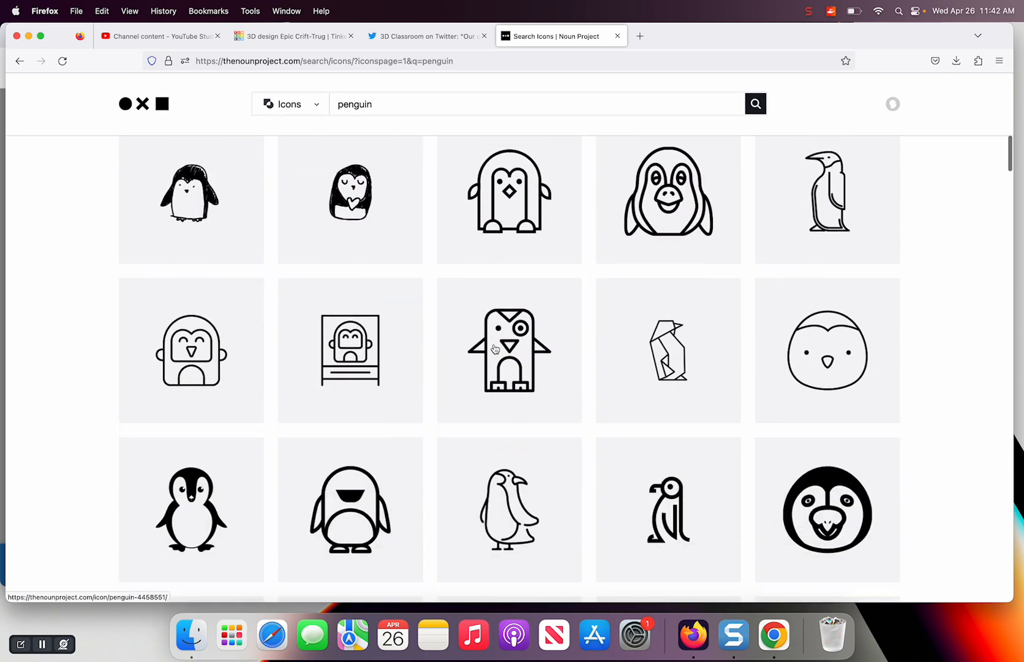
{"action": "scroll", "coordinate": [495, 349], "scroll_direction": "down", "scroll_amount": 9}
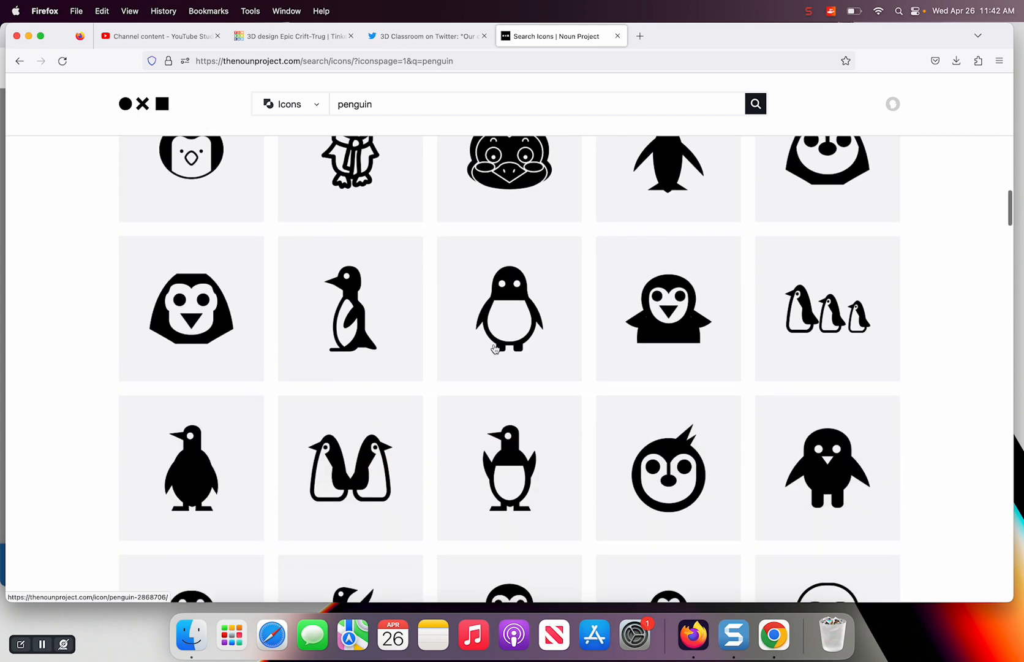
{"action": "scroll", "coordinate": [495, 349], "scroll_direction": "down", "scroll_amount": 6}
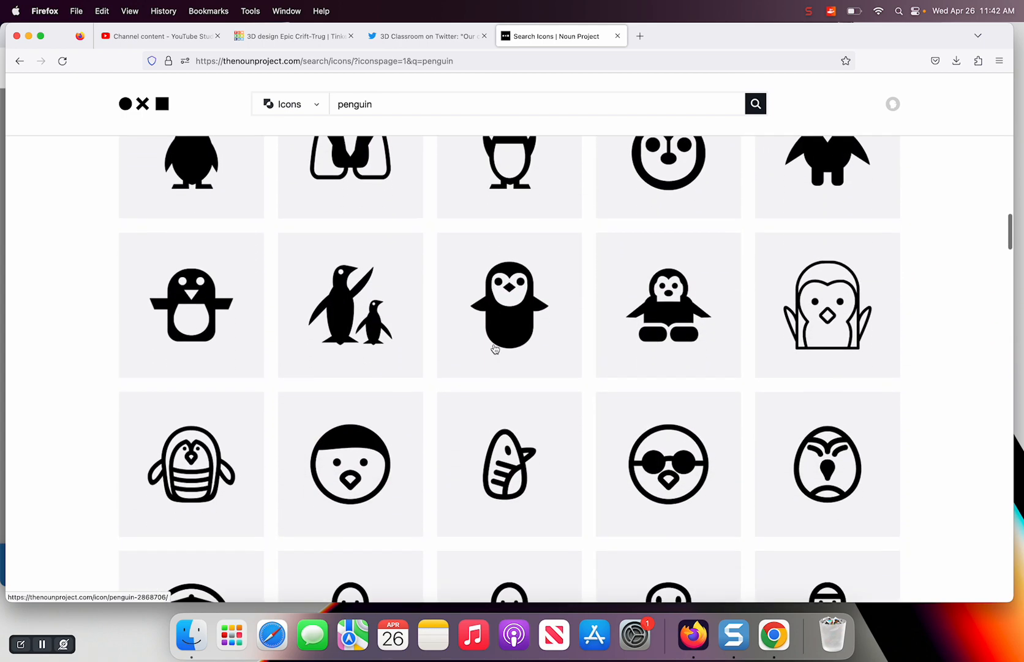
{"action": "scroll", "coordinate": [495, 349], "scroll_direction": "down", "scroll_amount": 14}
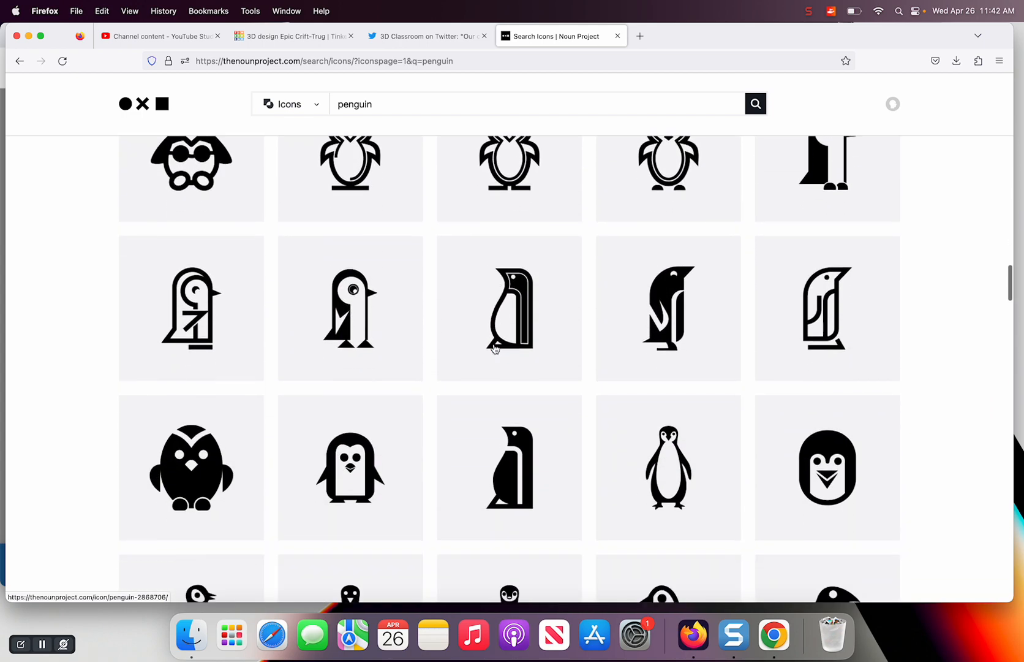
{"action": "scroll", "coordinate": [495, 349], "scroll_direction": "down", "scroll_amount": 7}
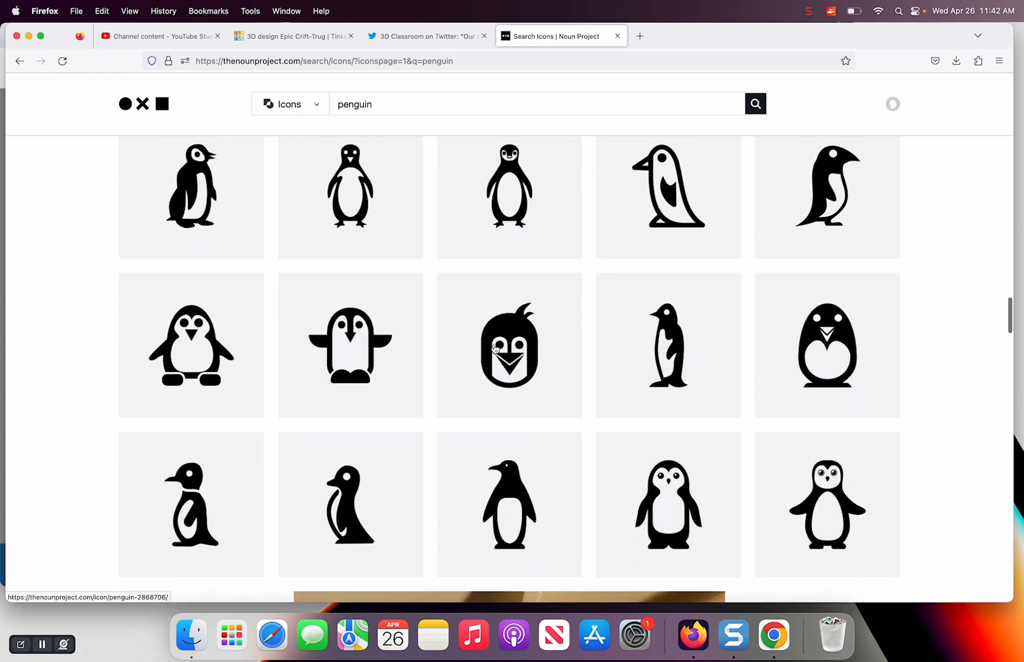
{"action": "scroll", "coordinate": [495, 349], "scroll_direction": "down", "scroll_amount": 2}
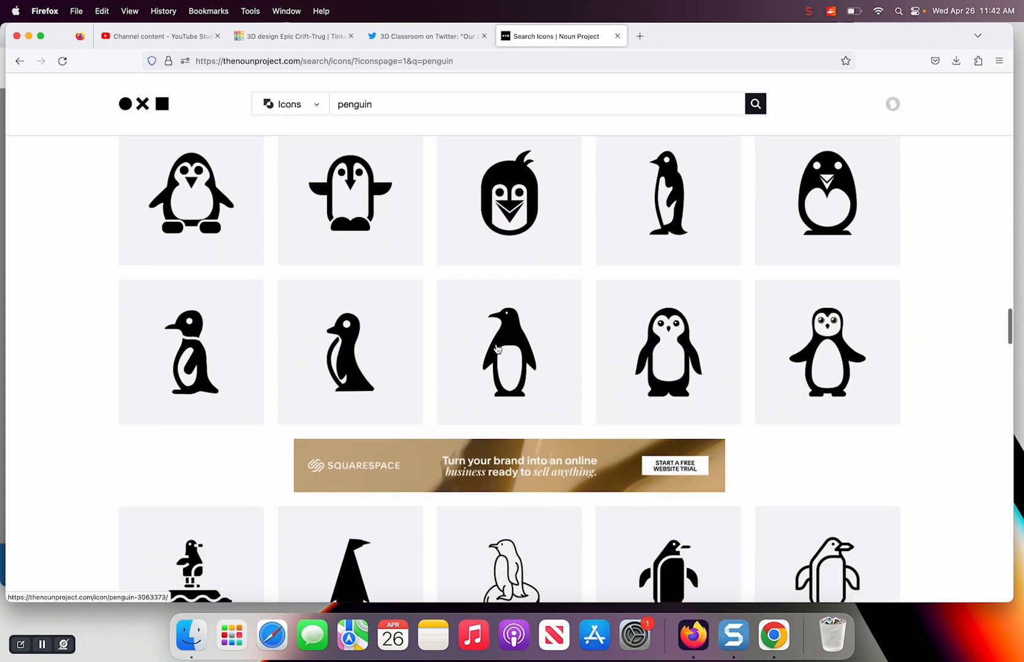
{"action": "scroll", "coordinate": [542, 339], "scroll_direction": "up", "scroll_amount": 1}
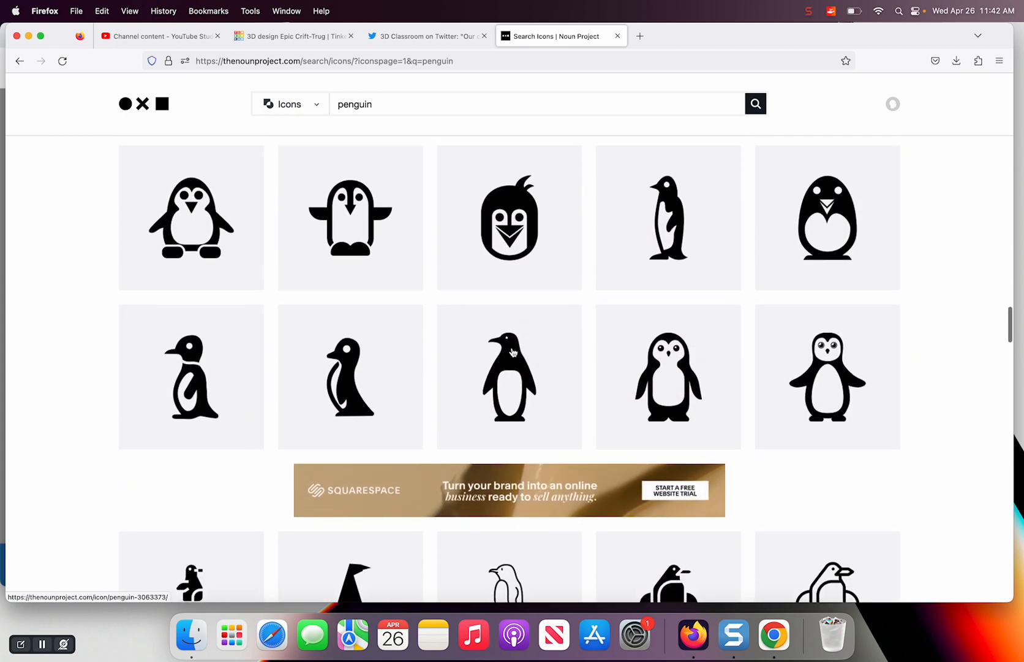
Open the standing black penguin icon with the white oval belly and download it as an SVG using the free Basic Download option
{"action": "left_click", "coordinate": [513, 352]}
{"action": "left_click", "coordinate": [764, 270]}
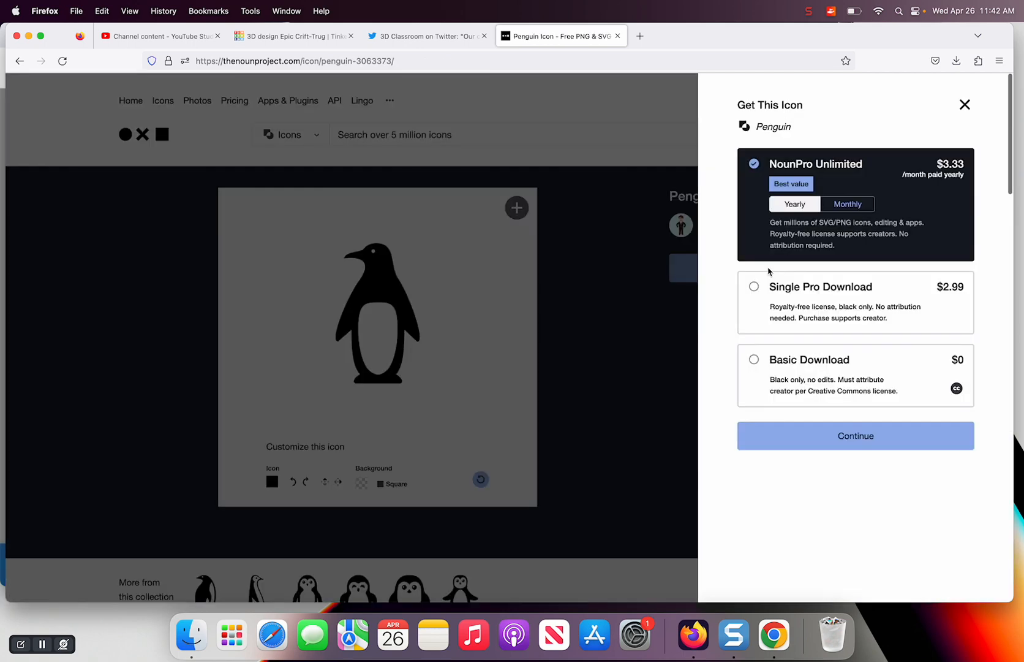
{"action": "left_click", "coordinate": [795, 375]}
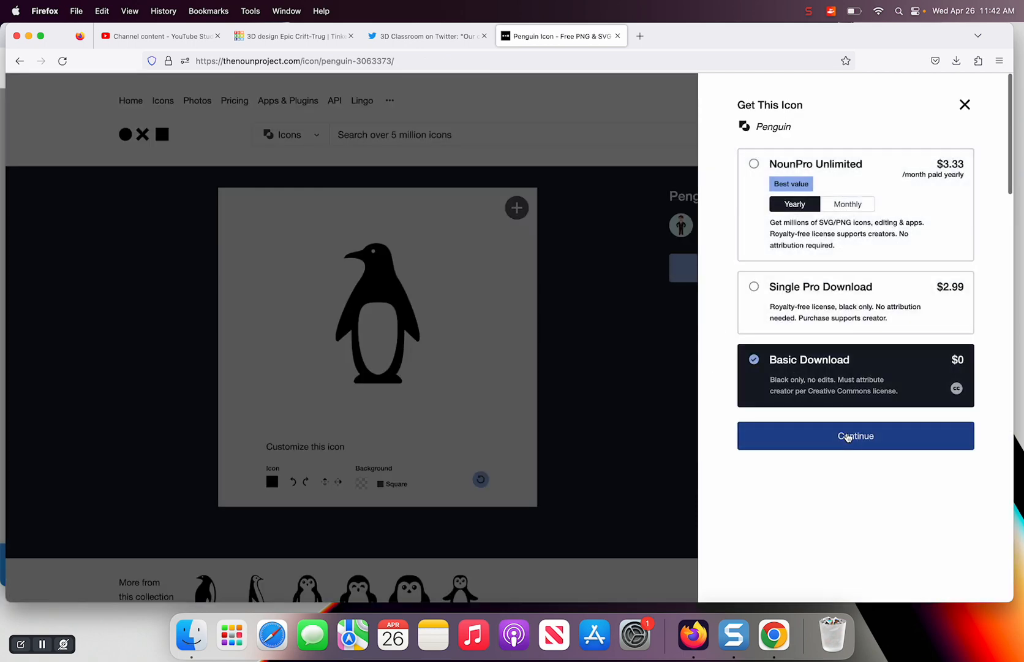
{"action": "left_click", "coordinate": [848, 435]}
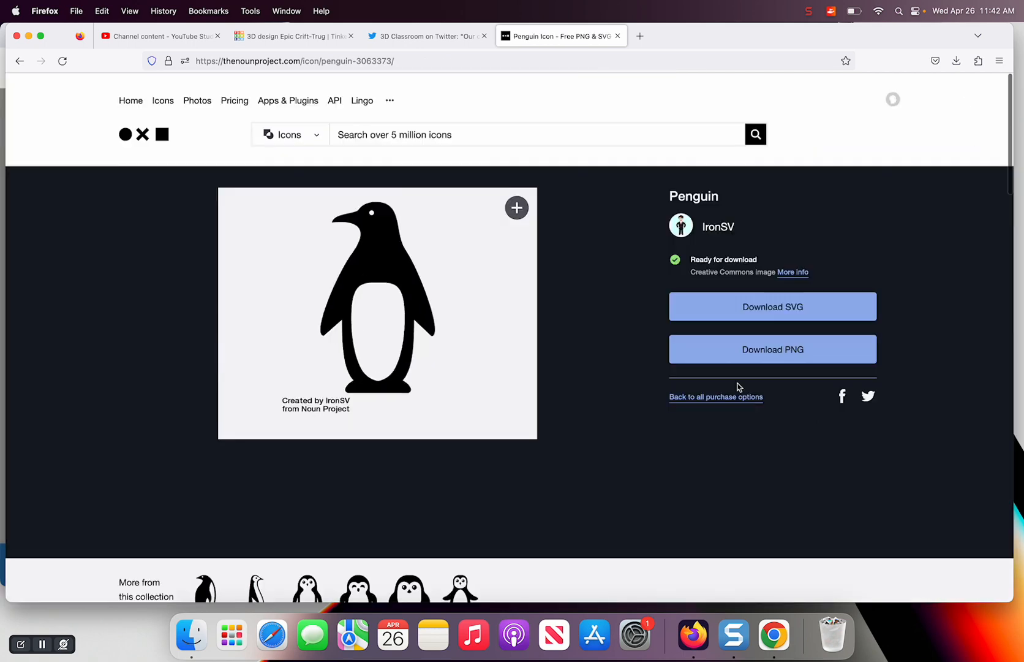
{"action": "left_click", "coordinate": [773, 307]}
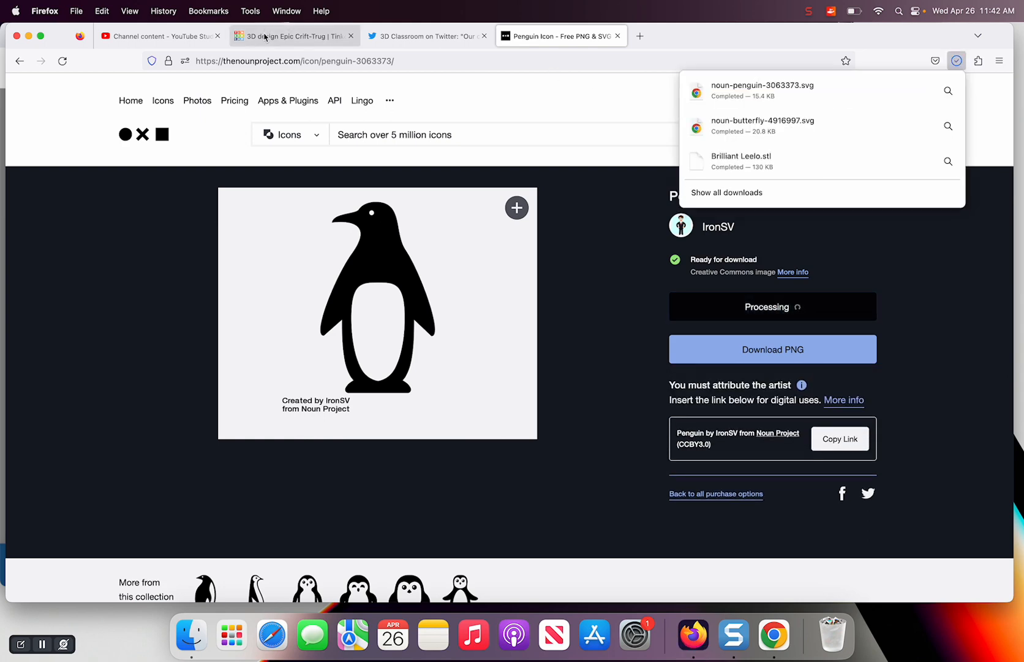
Return to the new Tinkercad design and rename it "penguin2"
{"action": "left_click", "coordinate": [264, 37]}
{"action": "left_click", "coordinate": [108, 87]}
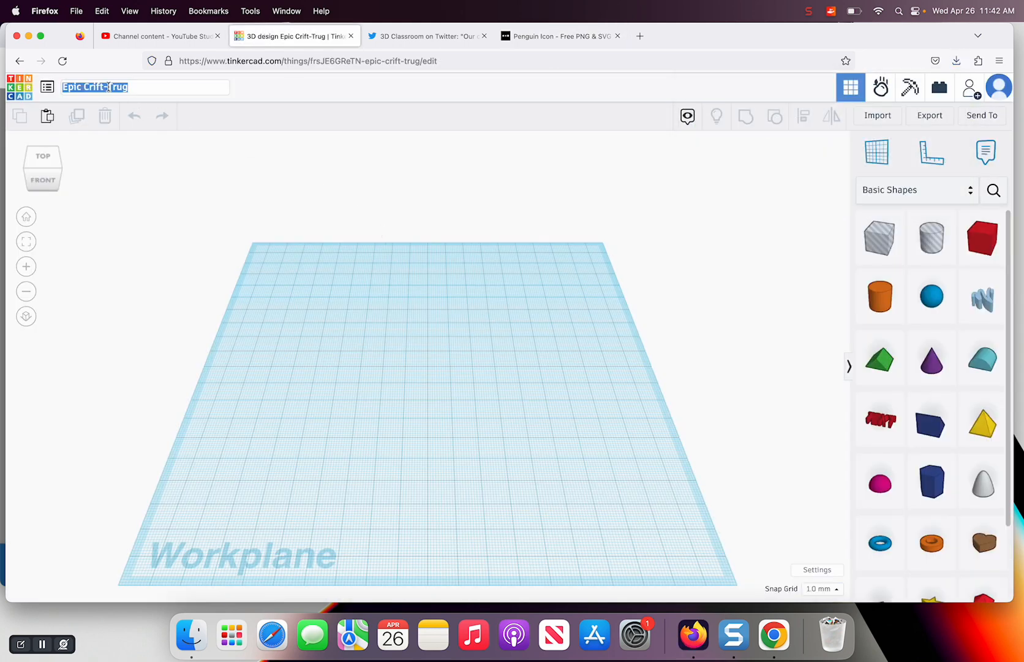
{"action": "type", "text": "penguin2"}
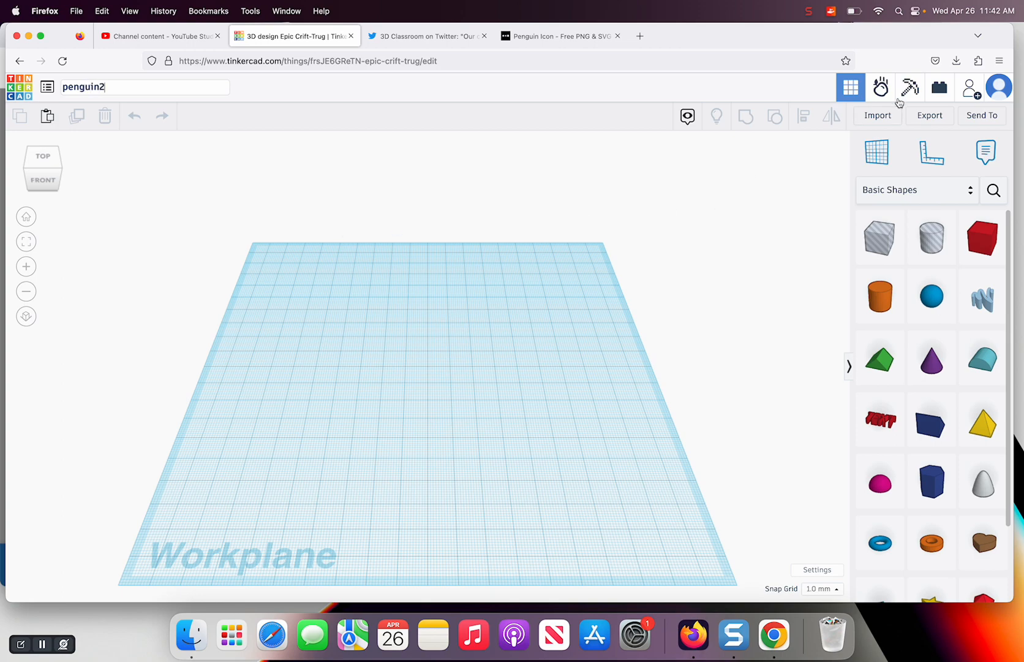
Load noun-penguin-3063373.svg from the Downloads folder for import into the design
{"action": "left_click", "coordinate": [876, 115]}
{"action": "left_click", "coordinate": [515, 342]}
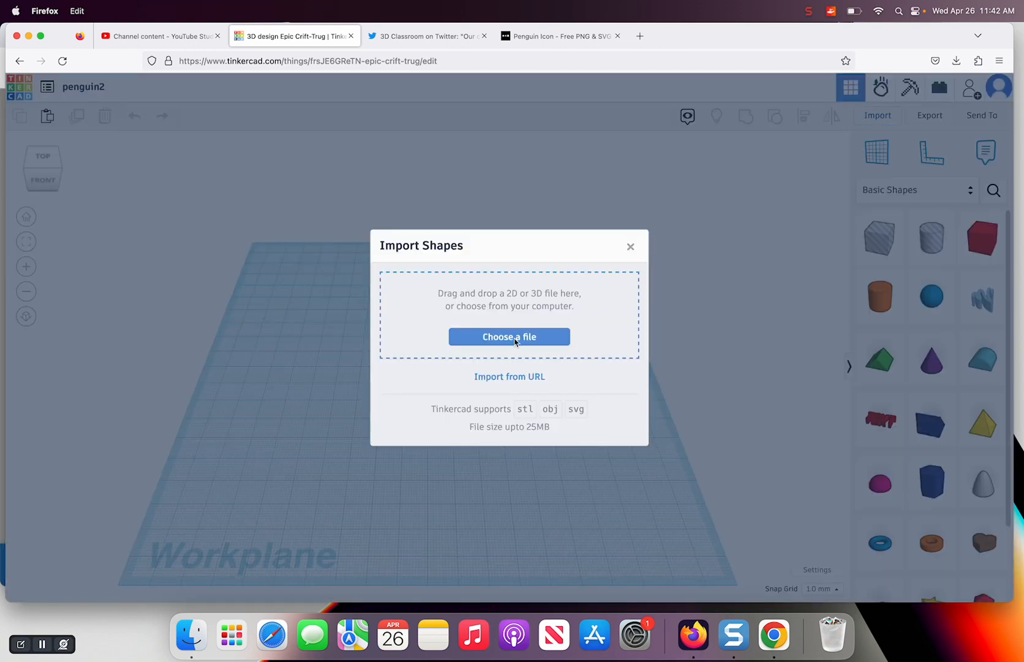
{"action": "scroll", "coordinate": [476, 270], "scroll_direction": "down", "scroll_amount": 15}
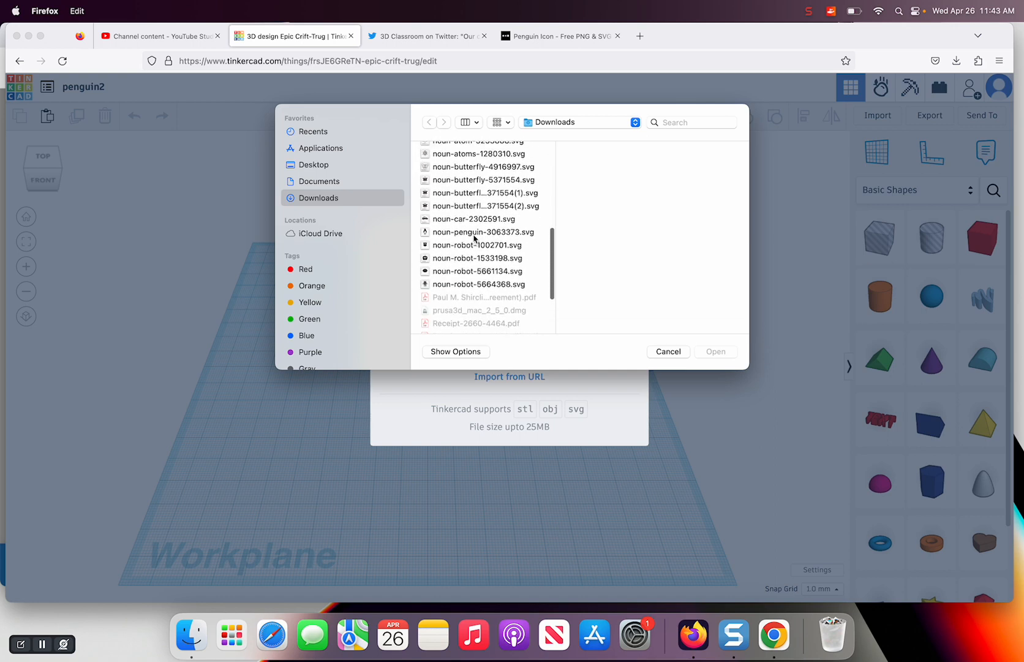
{"action": "left_click", "coordinate": [477, 232]}
{"action": "left_click", "coordinate": [710, 352]}
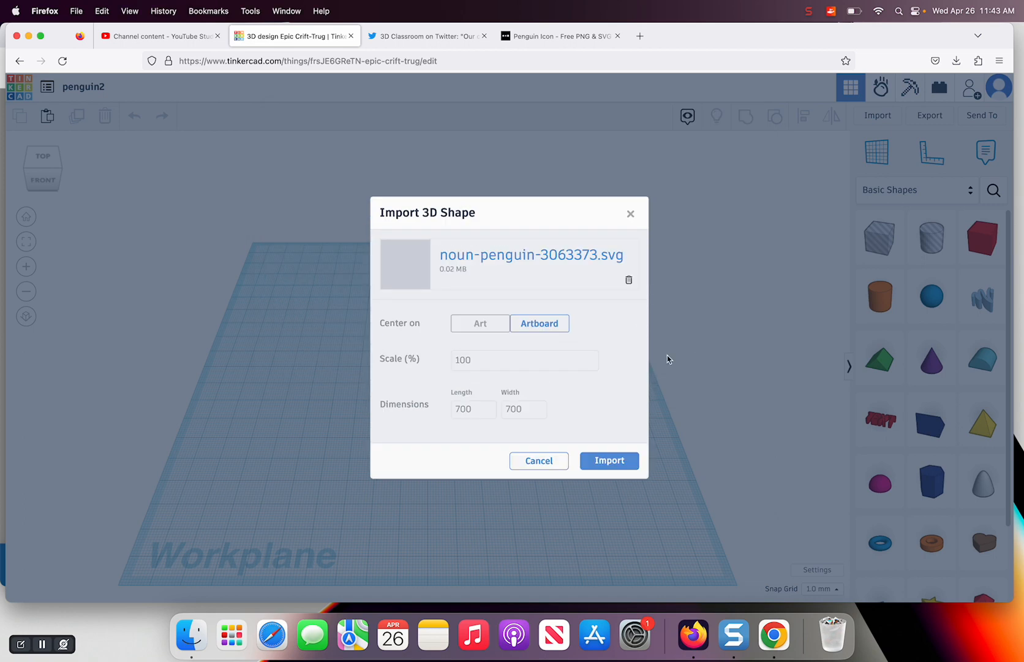
Center the import on Art, set its length to 100, and import the penguin onto the workplane
{"action": "left_click", "coordinate": [469, 330]}
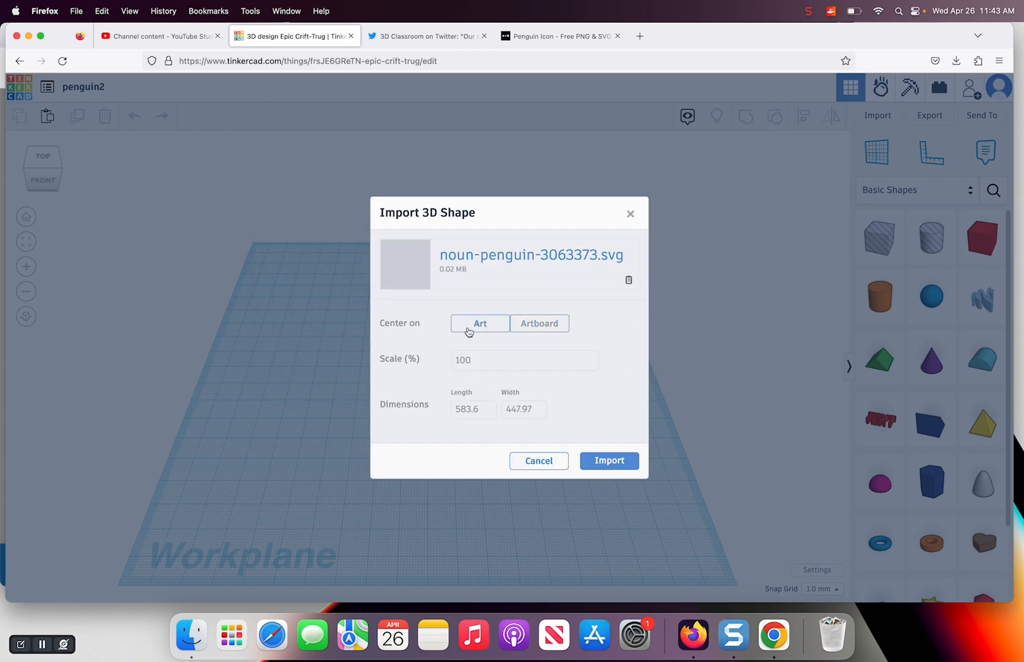
{"action": "left_click", "coordinate": [464, 411]}
{"action": "left_click_drag", "start_coordinate": [488, 410], "coordinate": [442, 405]}
{"action": "type", "text": "100"}
{"action": "key", "text": "Tab"}
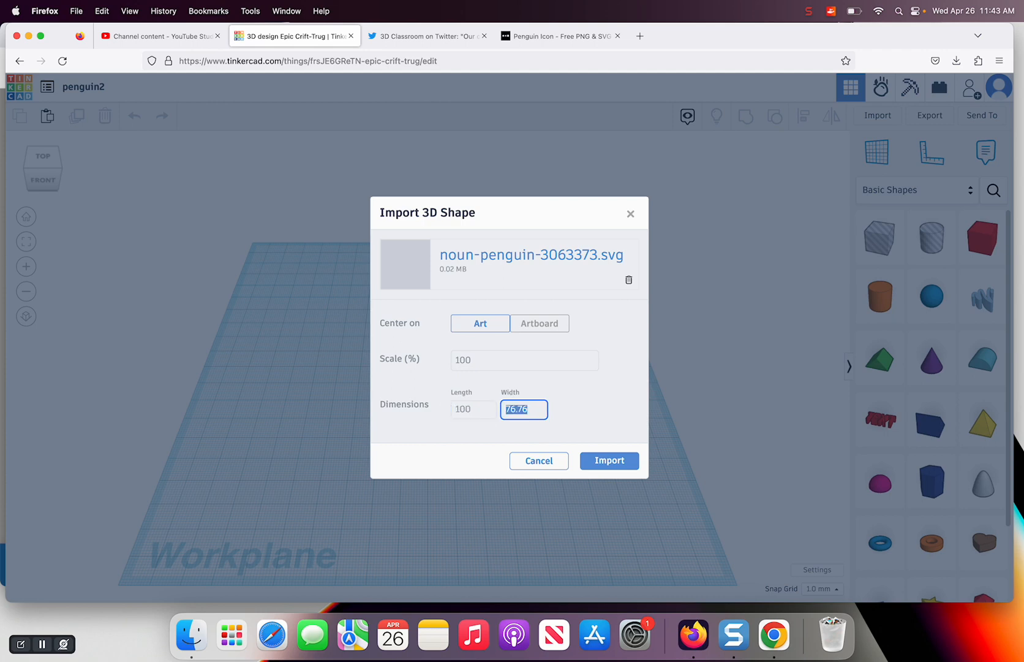
{"action": "left_click", "coordinate": [609, 460]}
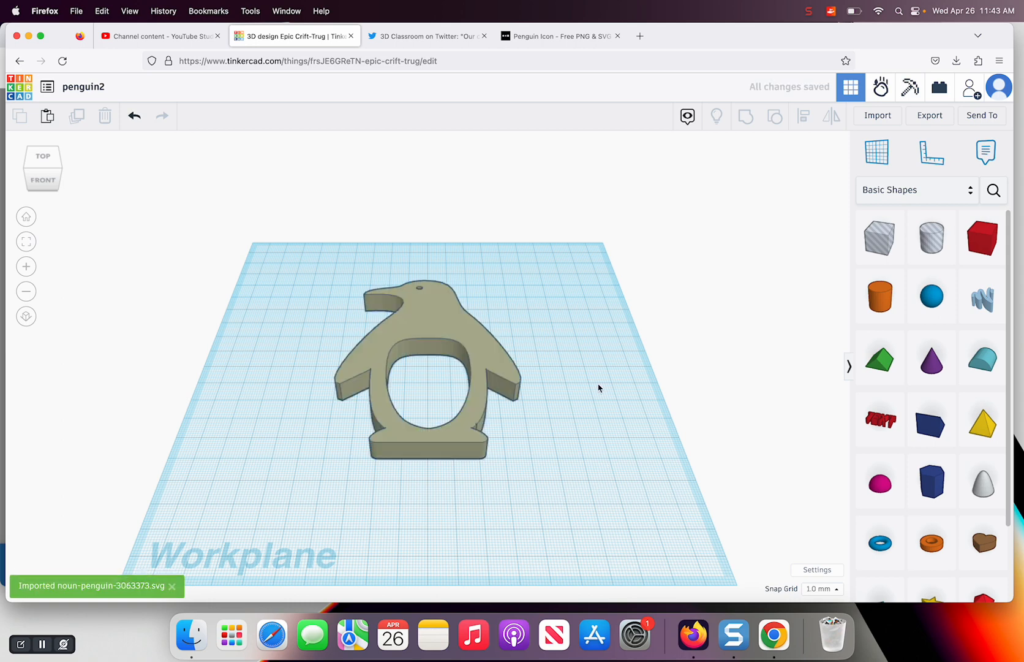
Change the penguin's fill mode to Outer Line and set its line width to 2
{"action": "left_click", "coordinate": [485, 353]}
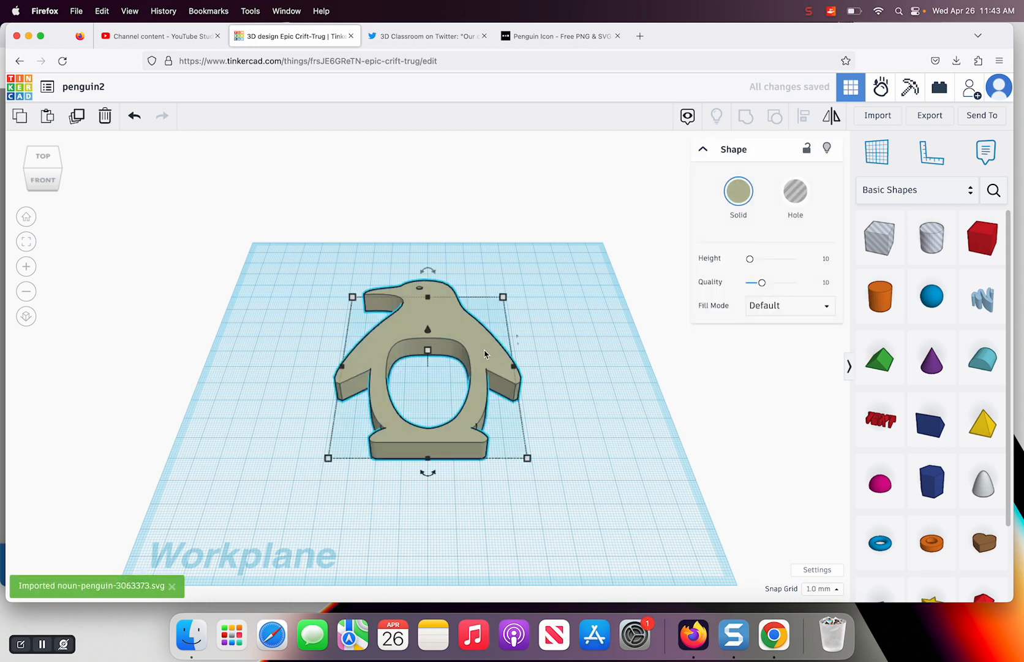
{"action": "left_click", "coordinate": [821, 306]}
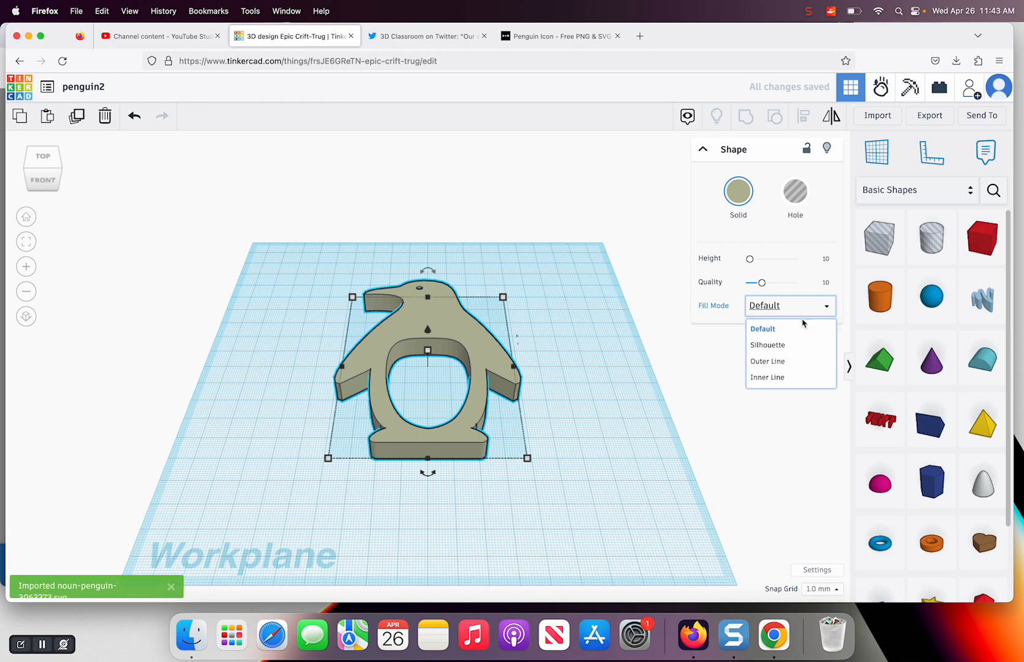
{"action": "left_click", "coordinate": [770, 362]}
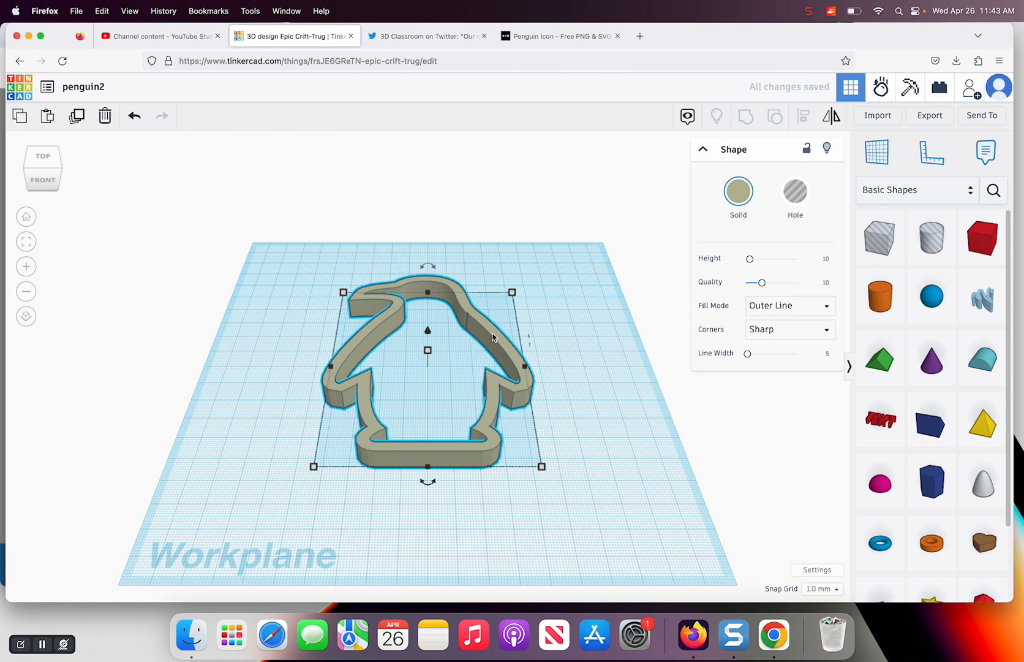
{"action": "left_click", "coordinate": [828, 354]}
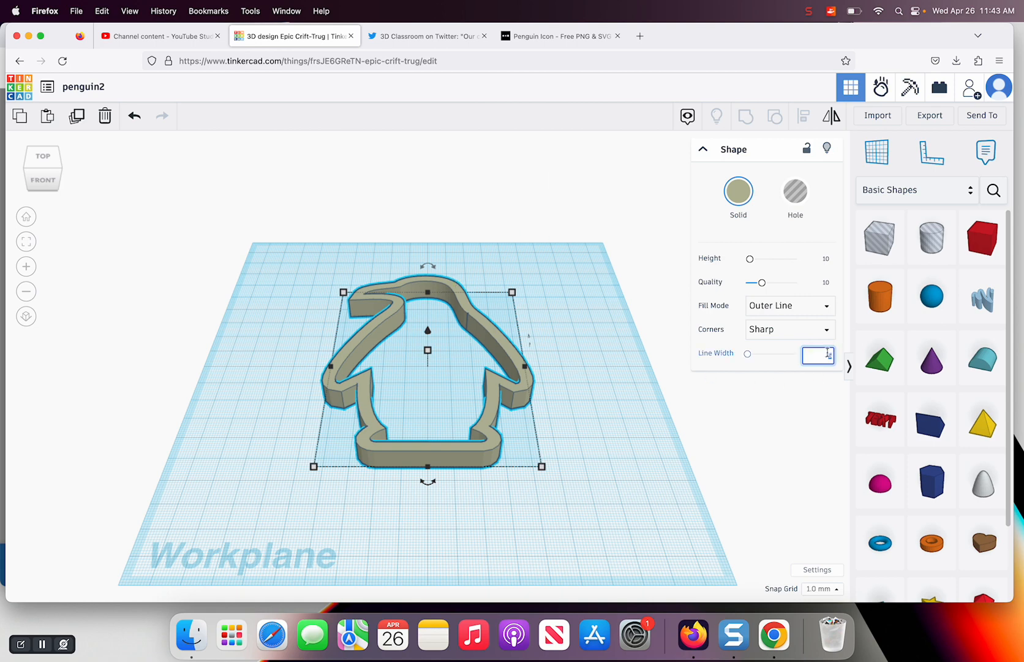
{"action": "key", "text": "Return"}
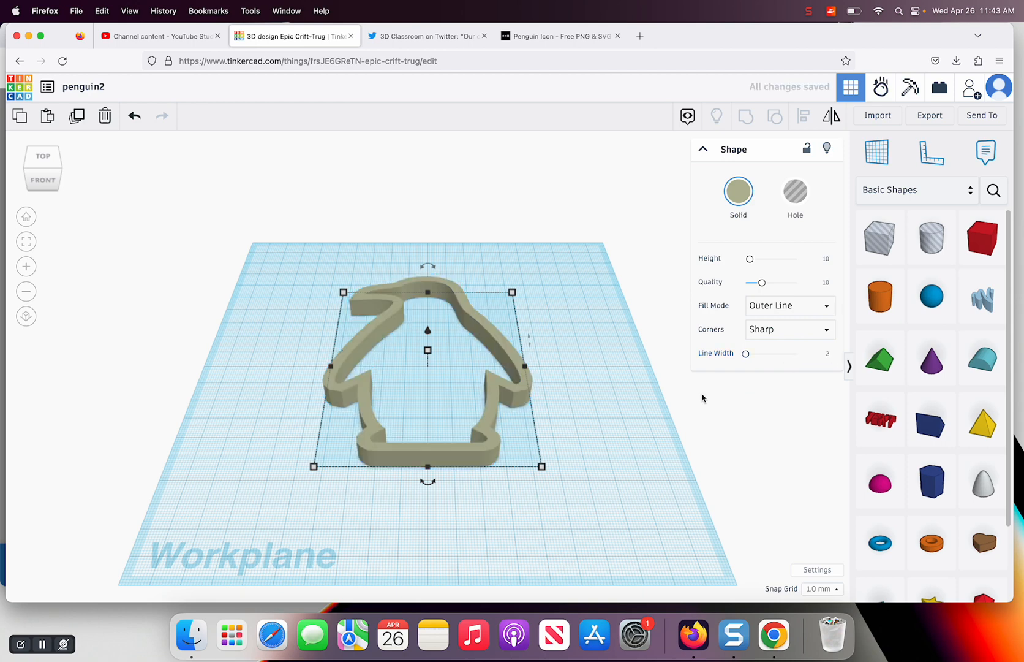
{"action": "left_click", "coordinate": [629, 448]}
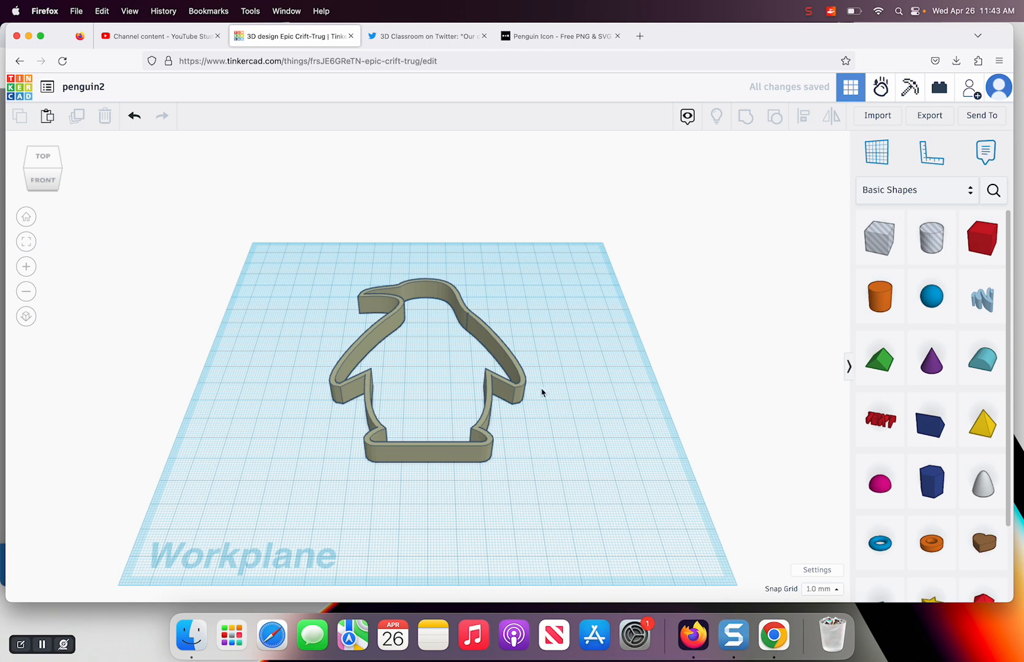
Place a ruler at the back-left corner of the workplane to show the penguin outline's dimensions
{"action": "left_click", "coordinate": [520, 389]}
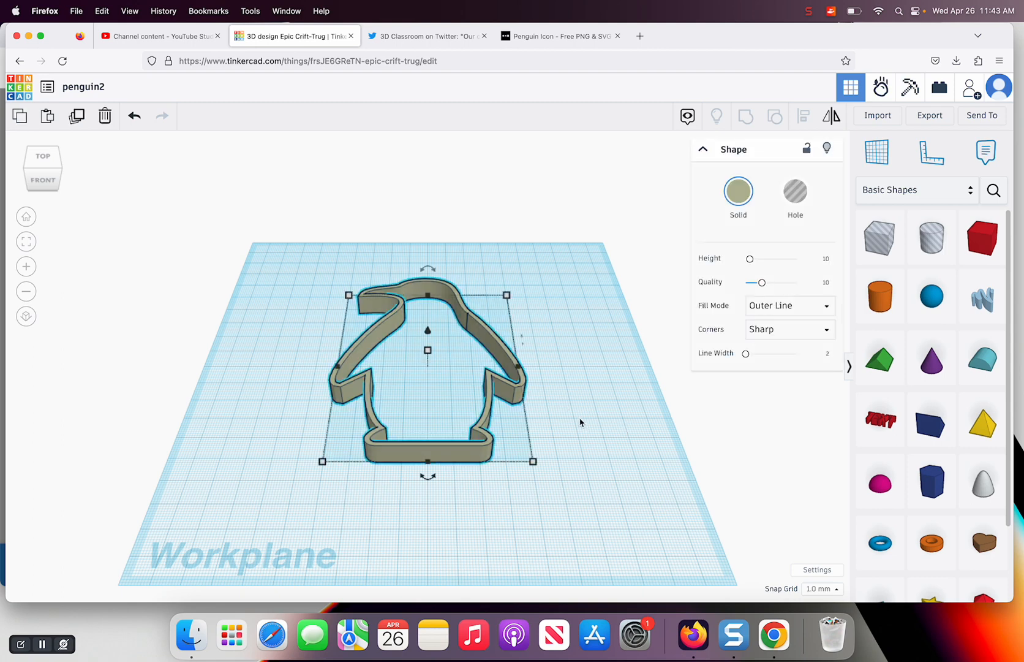
{"action": "left_click", "coordinate": [931, 152]}
{"action": "left_click", "coordinate": [259, 258]}
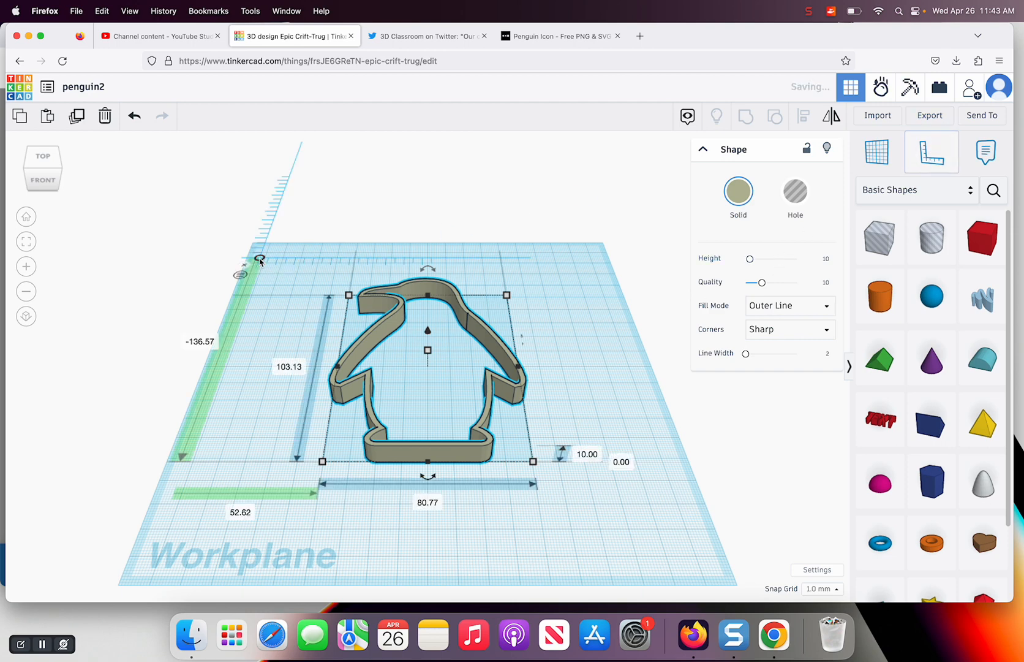
{"action": "left_click", "coordinate": [576, 370]}
Copy the penguin outline and paste the duplicate beside the original
{"action": "left_click", "coordinate": [509, 390]}
{"action": "key", "text": "ctrl+v"}
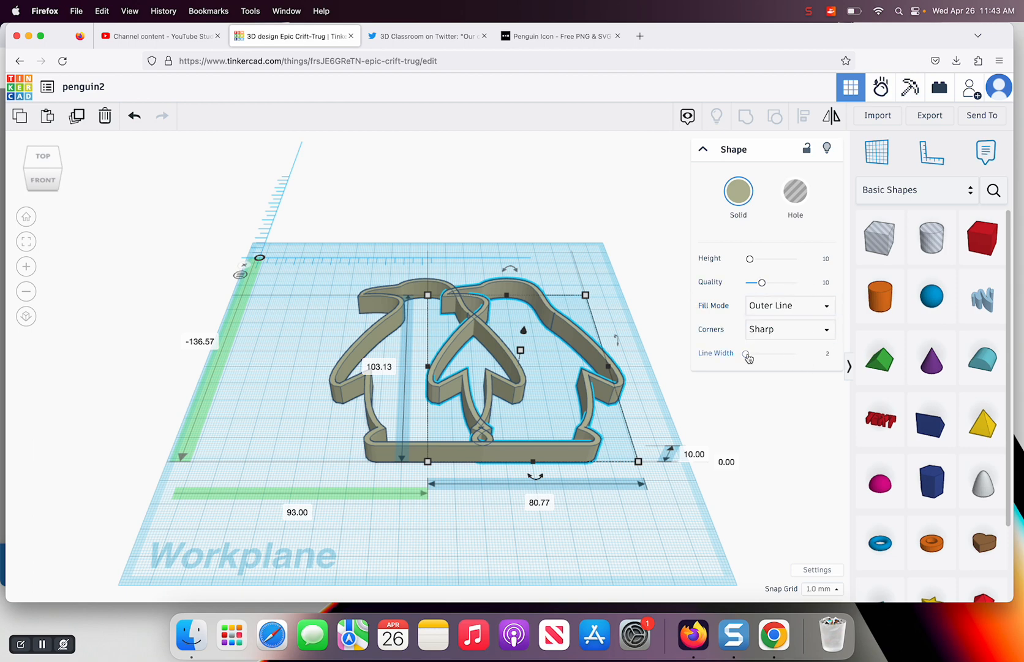
Set the duplicate penguin outline's line width to 5 and its quality to 3
{"action": "left_click_drag", "start_coordinate": [747, 354], "coordinate": [750, 358]}
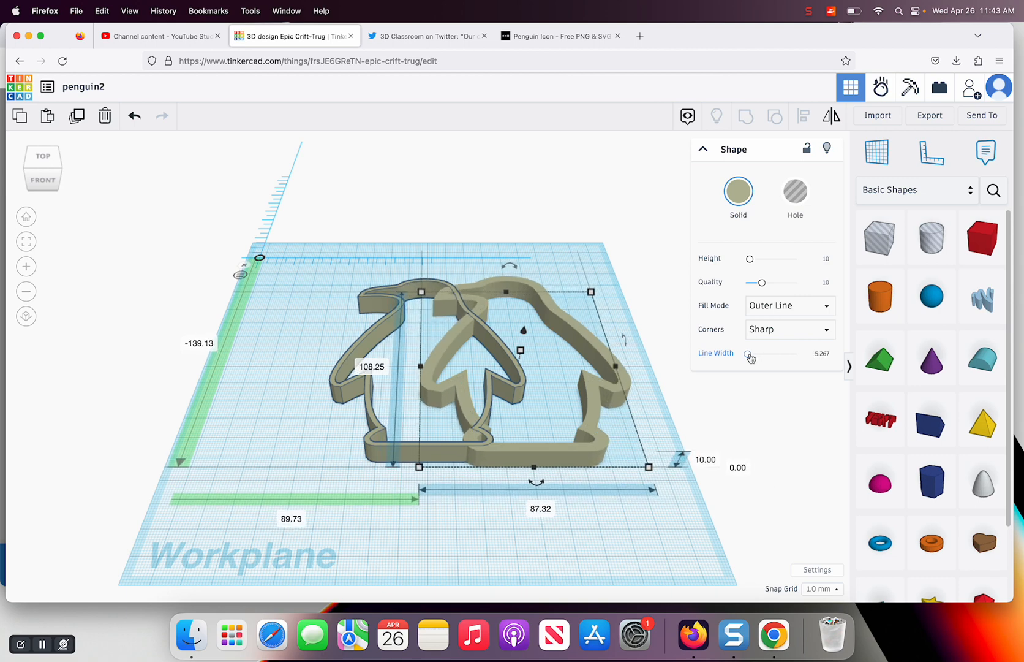
{"action": "left_click", "coordinate": [820, 354]}
{"action": "type", "text": "5"}
{"action": "key", "text": "Return"}
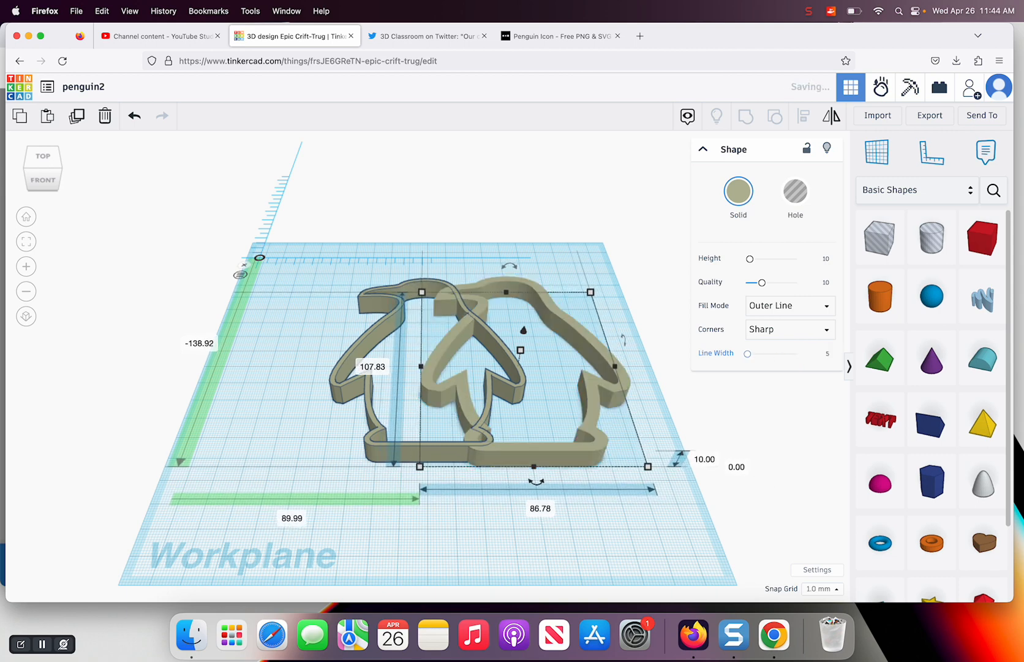
{"action": "left_click", "coordinate": [826, 283]}
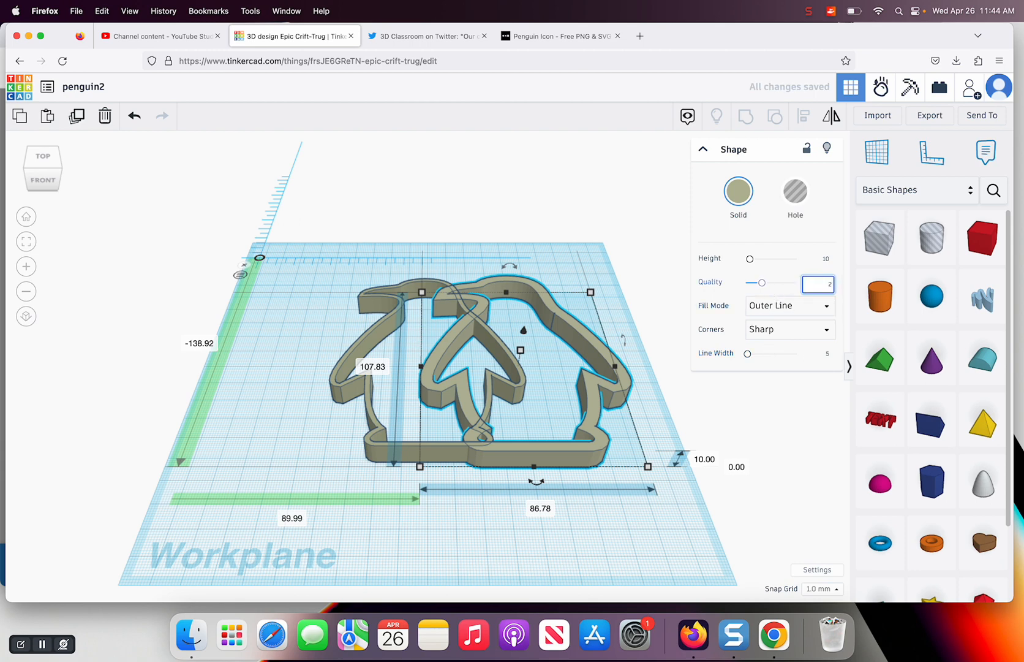
{"action": "key", "text": "Return"}
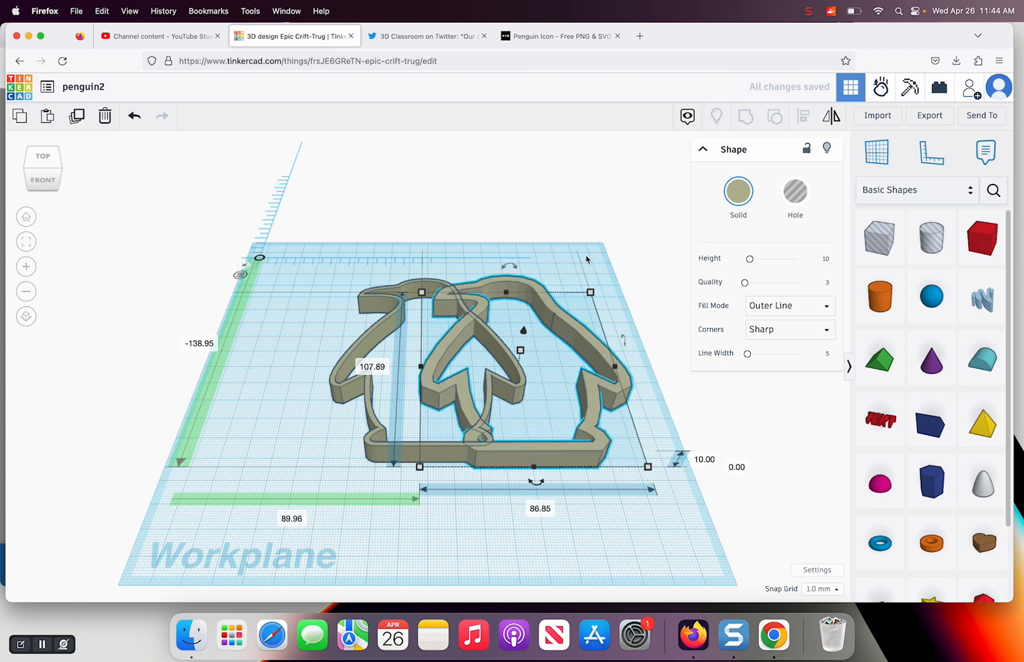
Set the wider duplicate penguin outline's height to 2
{"action": "left_click", "coordinate": [586, 259]}
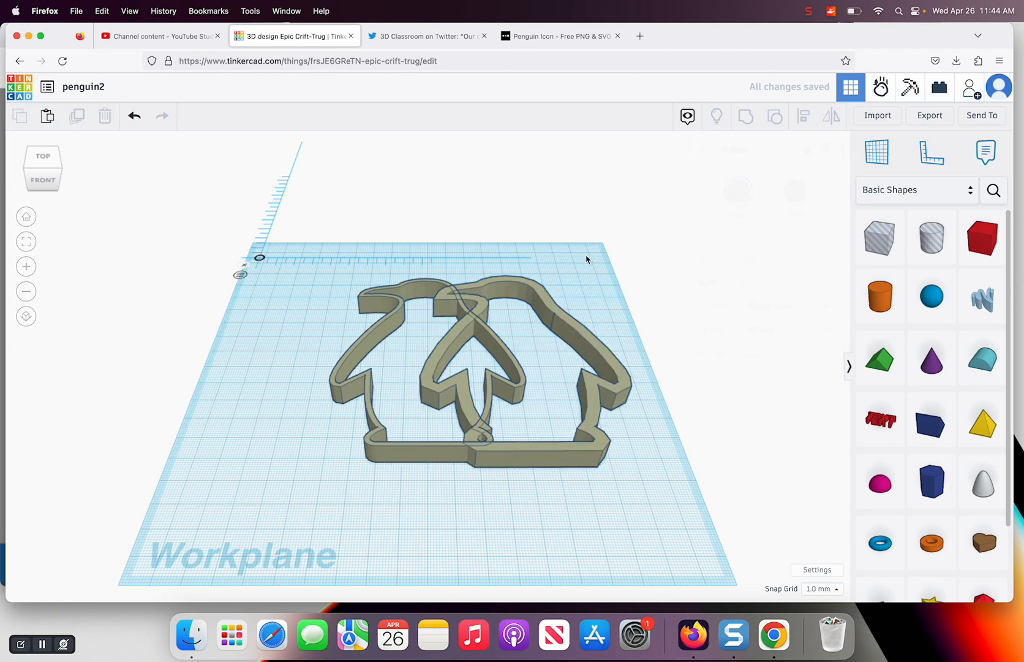
{"action": "left_click", "coordinate": [610, 393]}
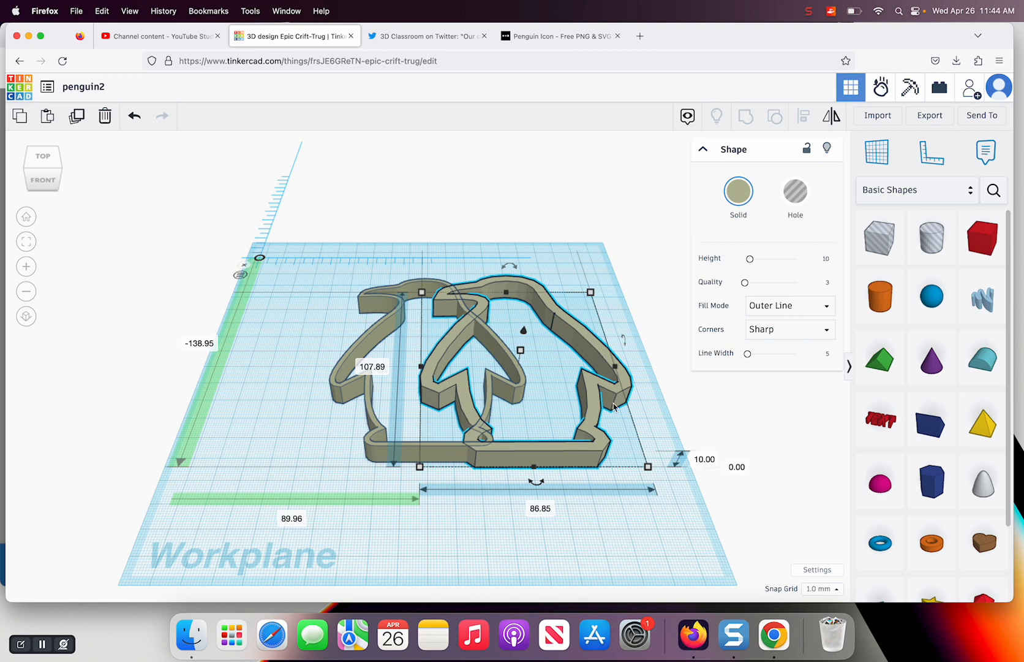
{"action": "left_click", "coordinate": [826, 259]}
{"action": "type", "text": "2"}
{"action": "key", "text": "Return"}
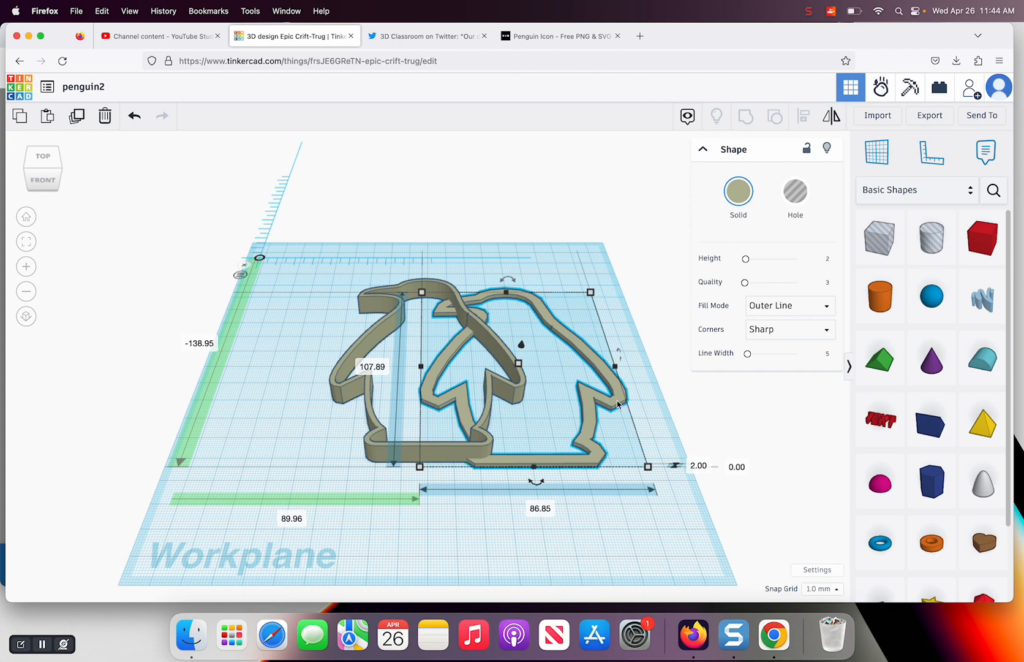
Align the thin and wide penguin outlines on their centers along the workplane's width so they overlap
{"action": "left_click", "coordinate": [307, 286]}
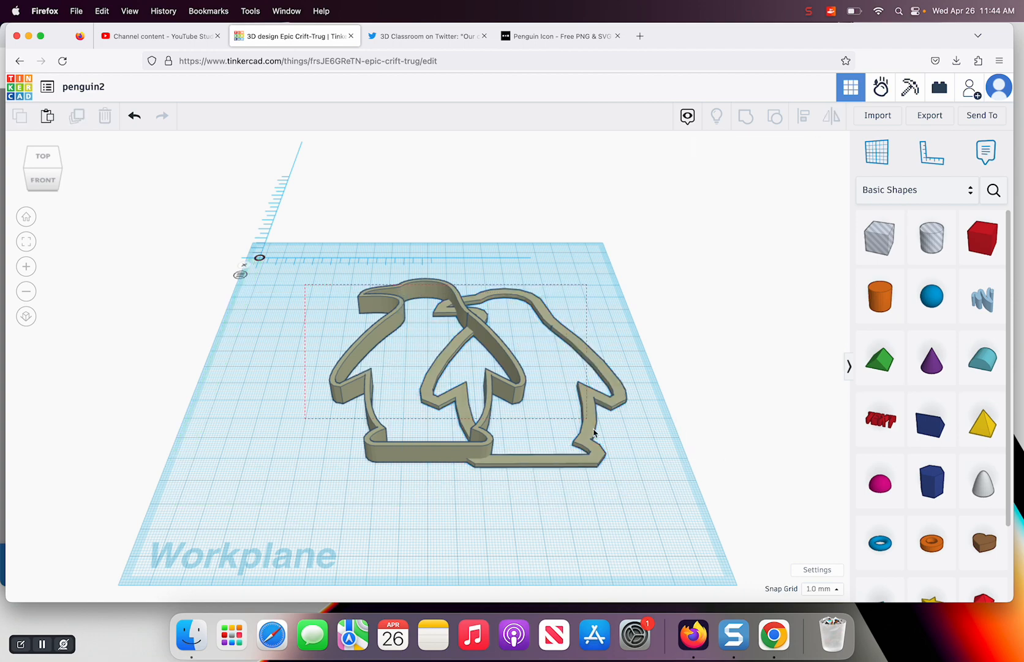
{"action": "left_click_drag", "start_coordinate": [631, 484], "coordinate": [632, 473]}
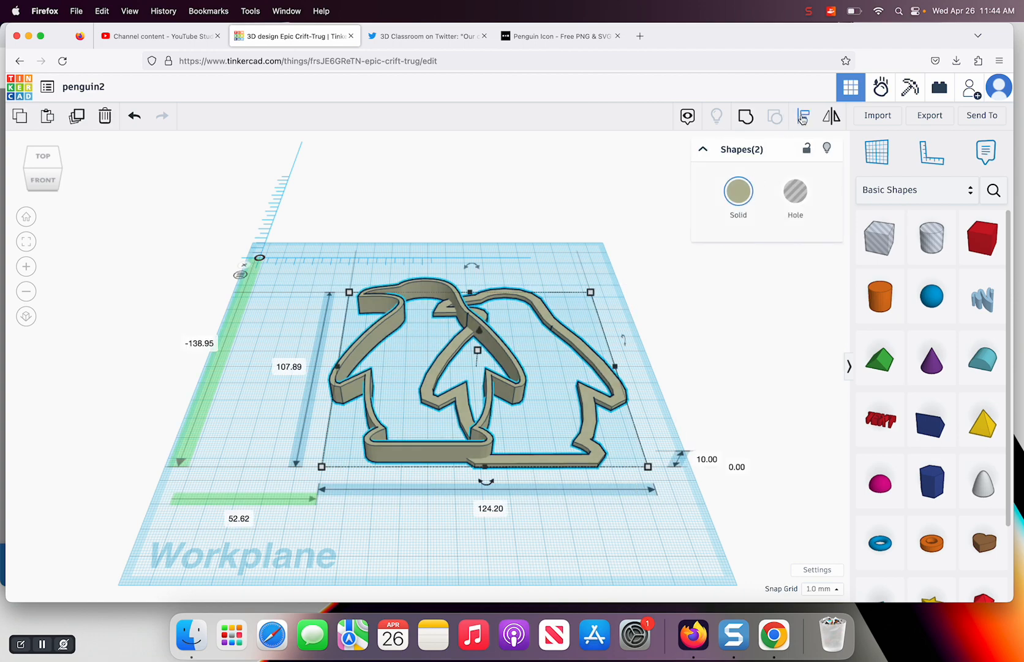
{"action": "left_click", "coordinate": [802, 117]}
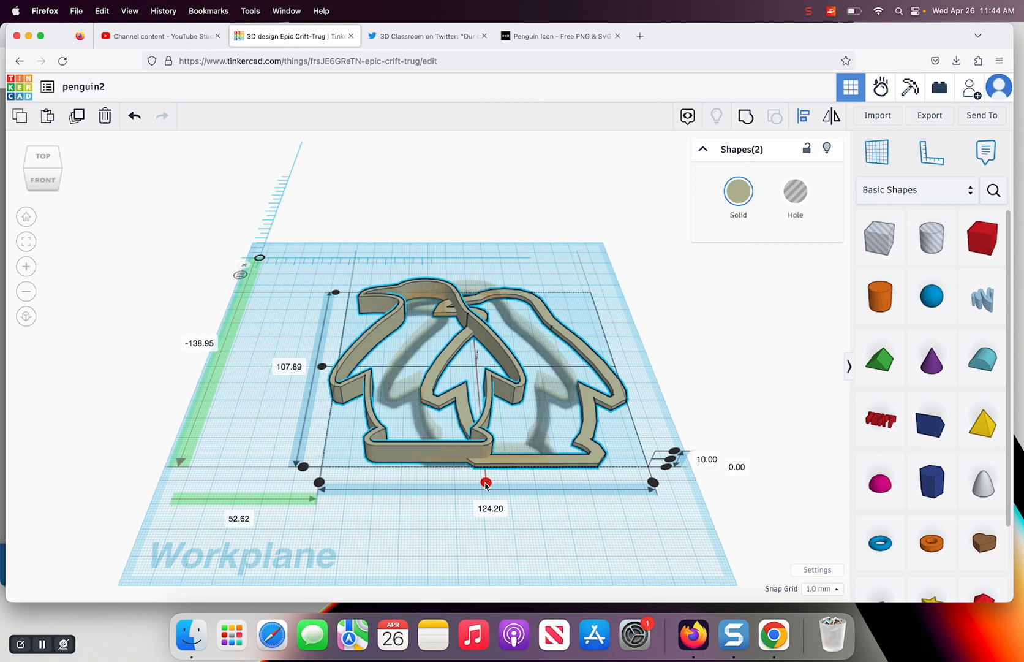
{"action": "left_click", "coordinate": [486, 484]}
{"action": "left_click", "coordinate": [362, 371]}
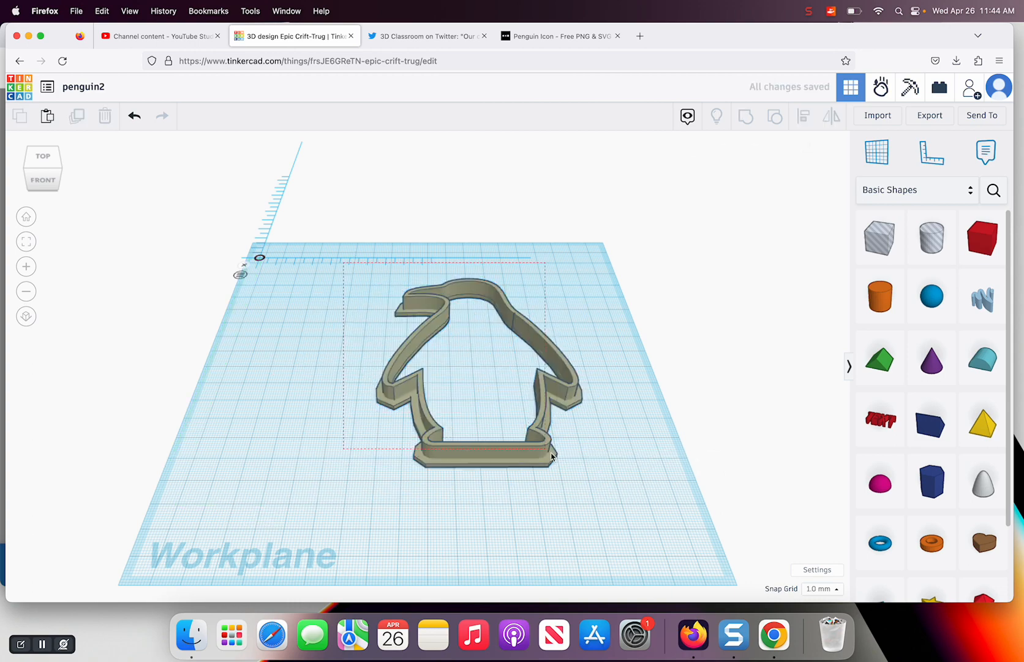
Group the two overlapping penguin outlines into a single cookie cutter shape
{"action": "left_click_drag", "start_coordinate": [581, 479], "coordinate": [582, 481]}
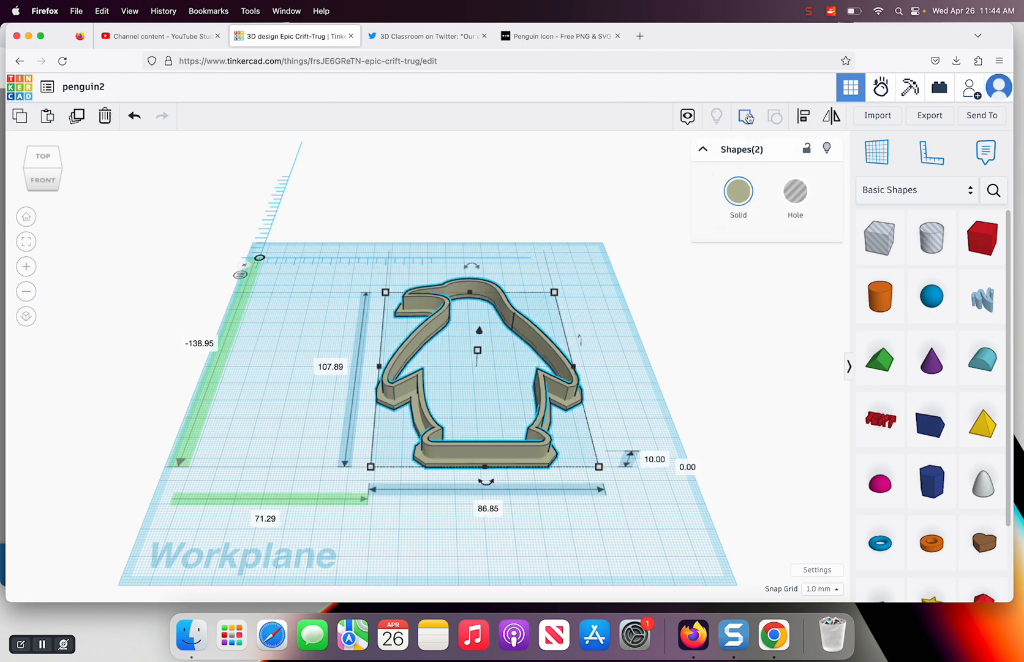
{"action": "left_click", "coordinate": [746, 117]}
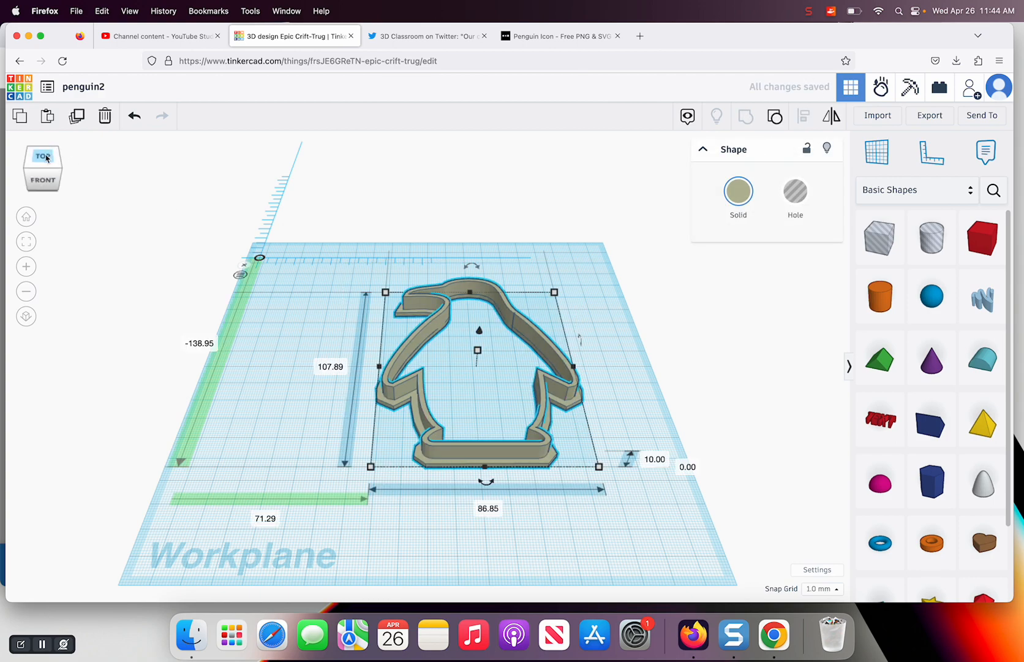
{"action": "left_click", "coordinate": [47, 158]}
{"action": "left_click_drag", "start_coordinate": [46, 158], "coordinate": [80, 164]}
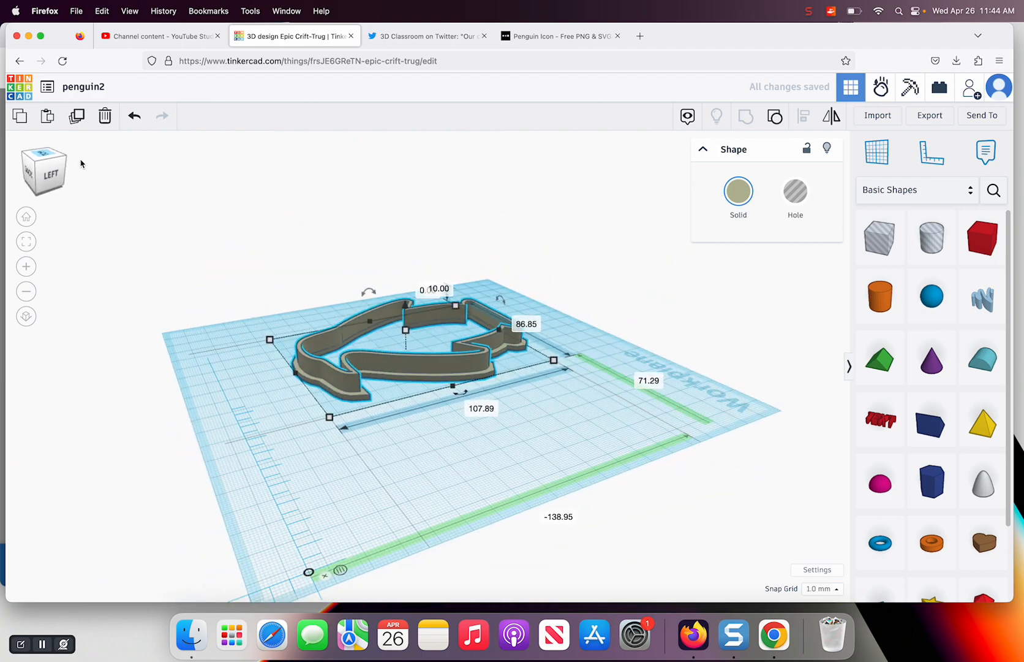
{"action": "left_click", "coordinate": [44, 160]}
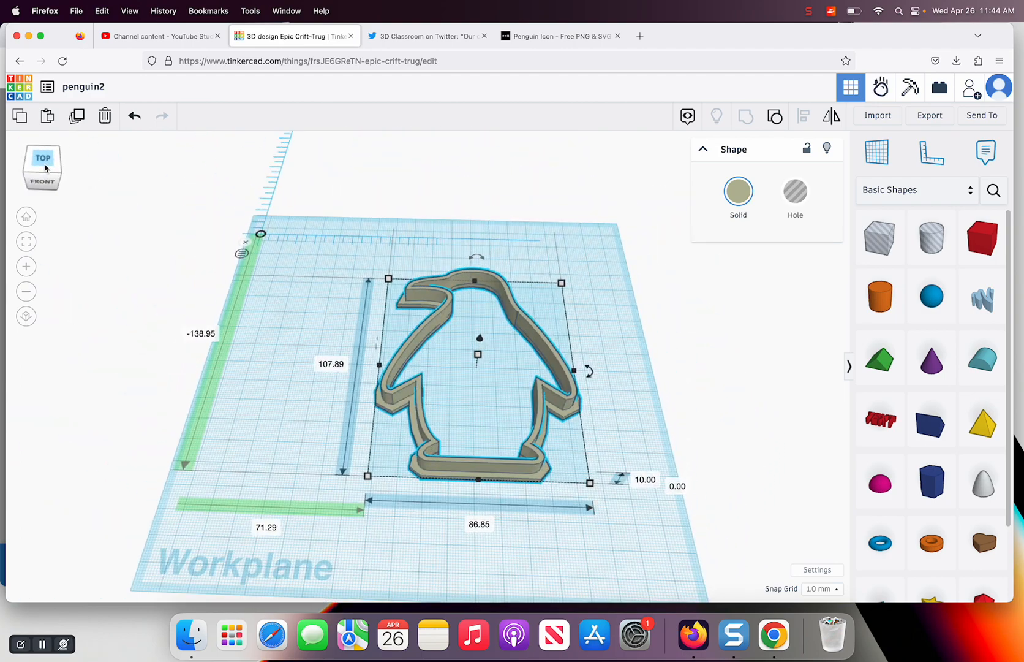
{"action": "left_click", "coordinate": [809, 11]}
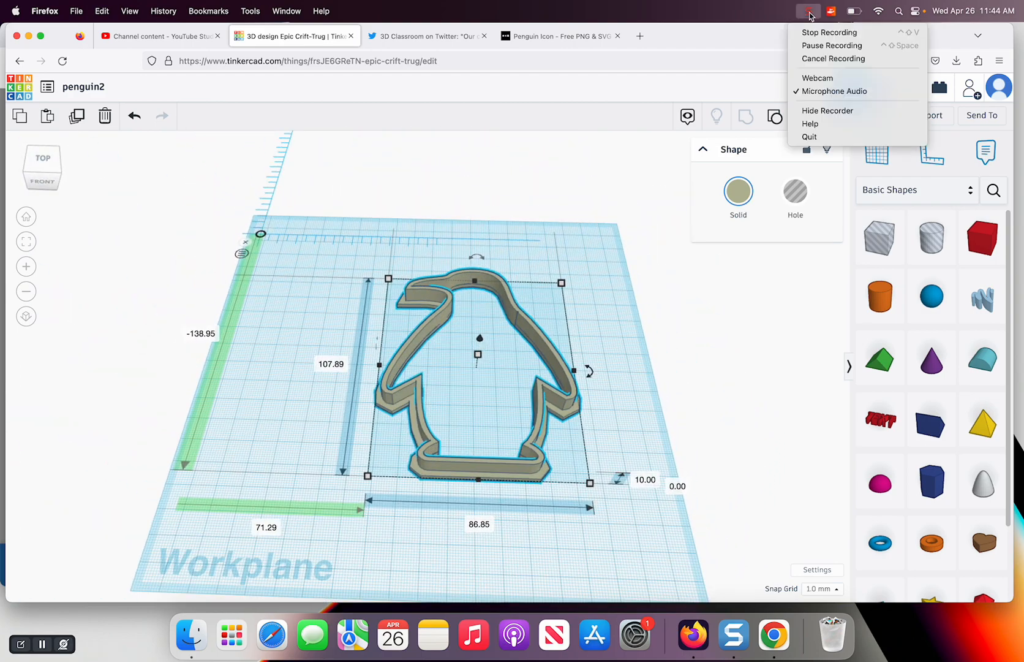
{"action": "left_click", "coordinate": [815, 79]}
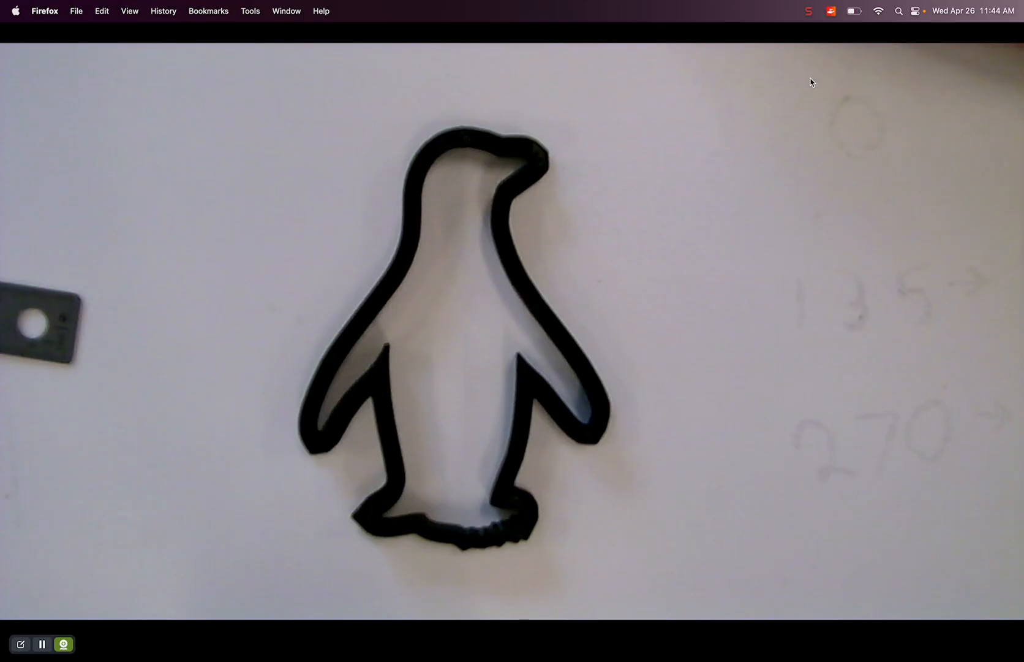